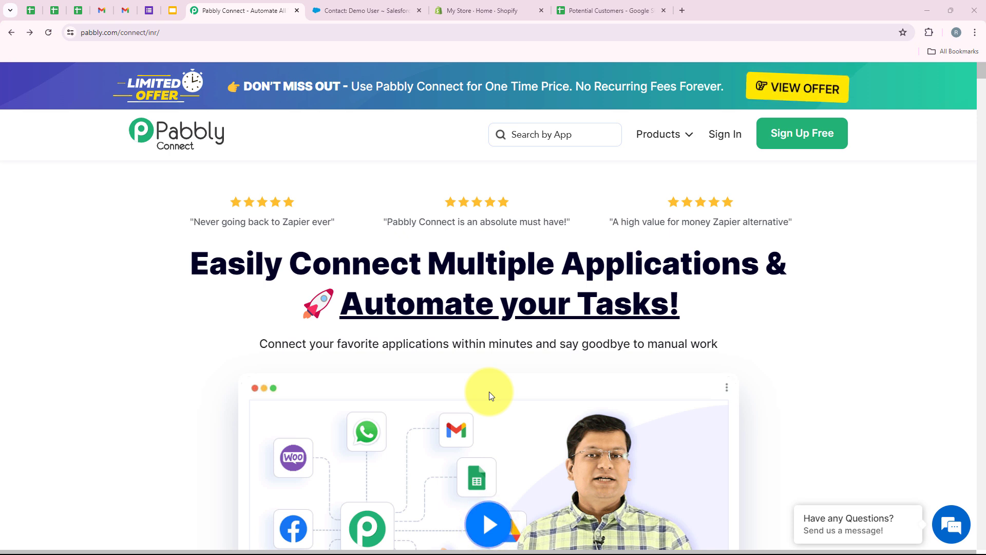
Step: Review the Shopify admin, Potential Customers spreadsheet and Salesforce contact, then return to the Pabbly Connect site
left_click(443, 8)
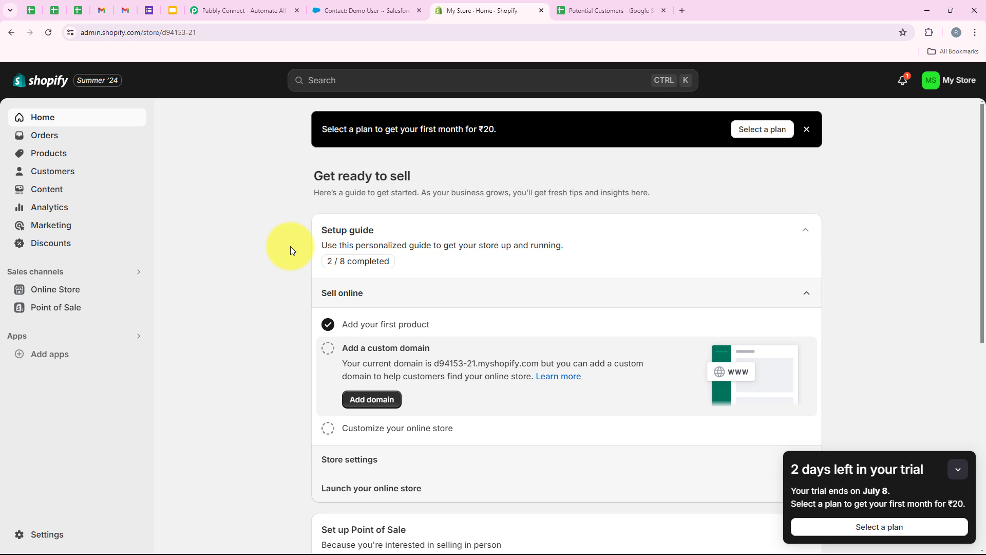
left_click(637, 12)
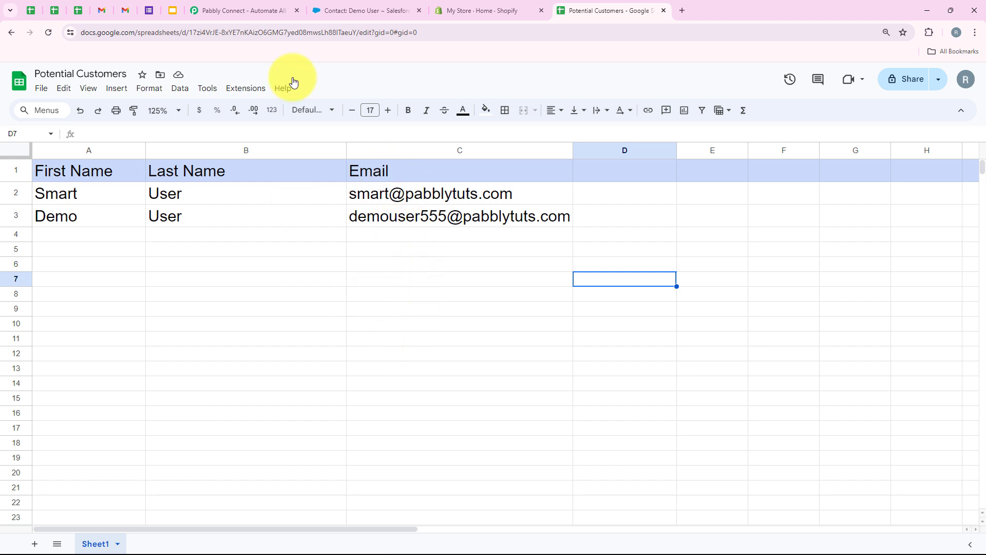
left_click(392, 3)
scroll(279, 292, "down", 2)
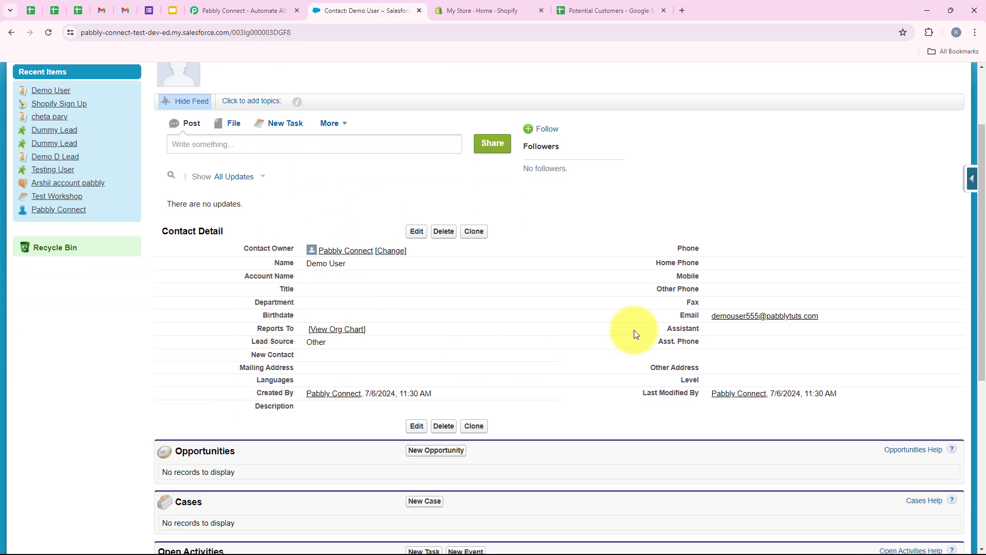
scroll(319, 356, "down", 6)
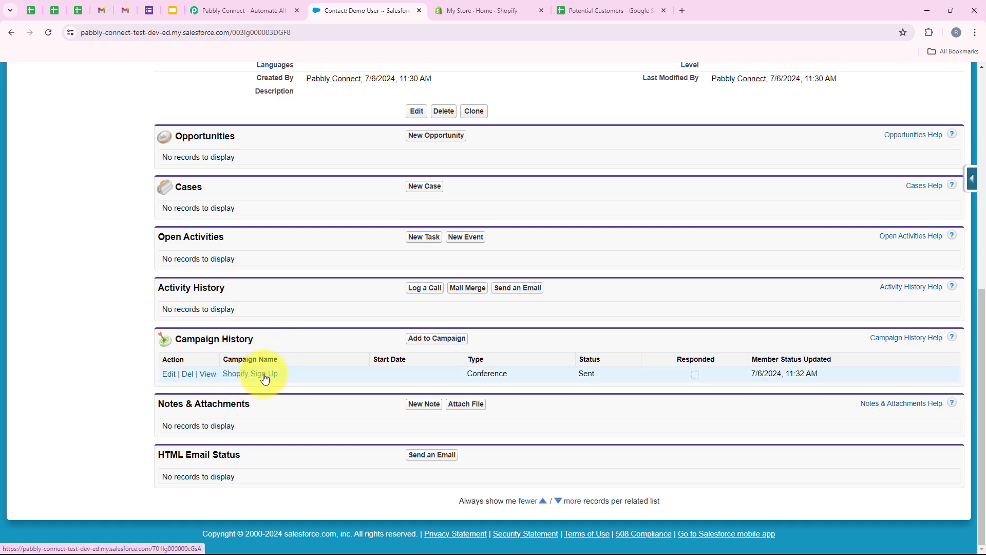
scroll(304, 356, "up", 8)
left_click(211, 10)
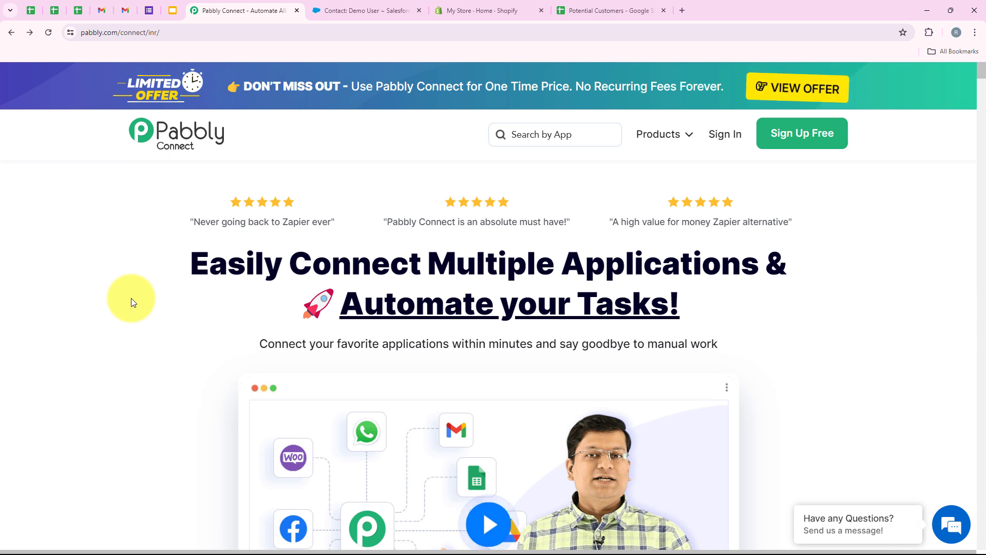
Step: Sign in to Pabbly and view the All Pabbly Apps page with Pabbly Connect listed
left_click(256, 33)
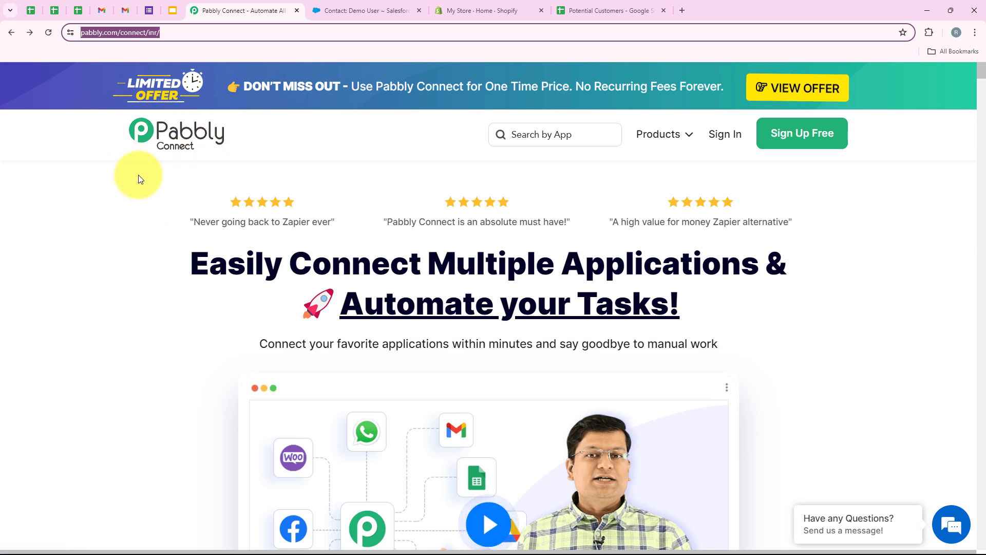
left_click(406, 202)
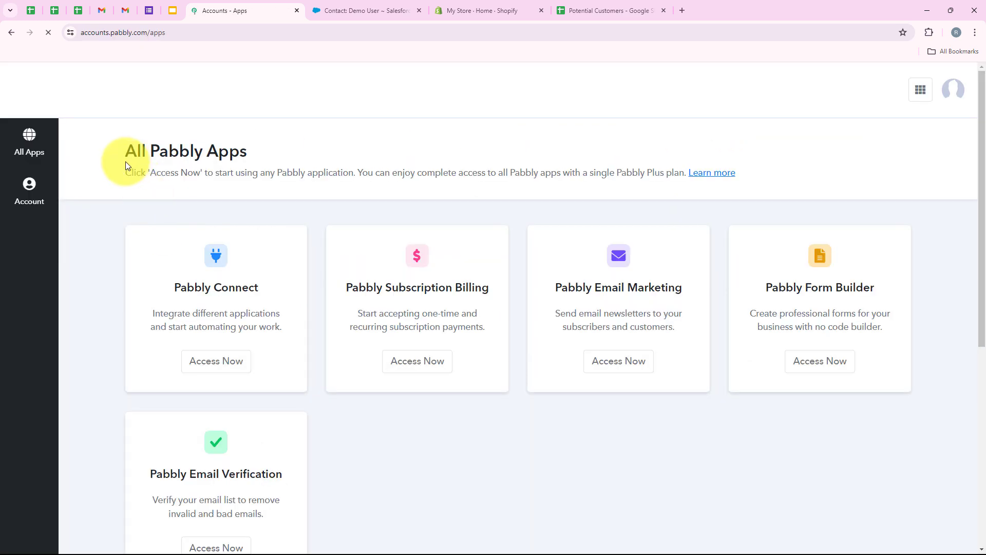
left_click_drag(126, 154, 248, 152)
left_click(287, 171)
scroll(310, 267, "down", 1)
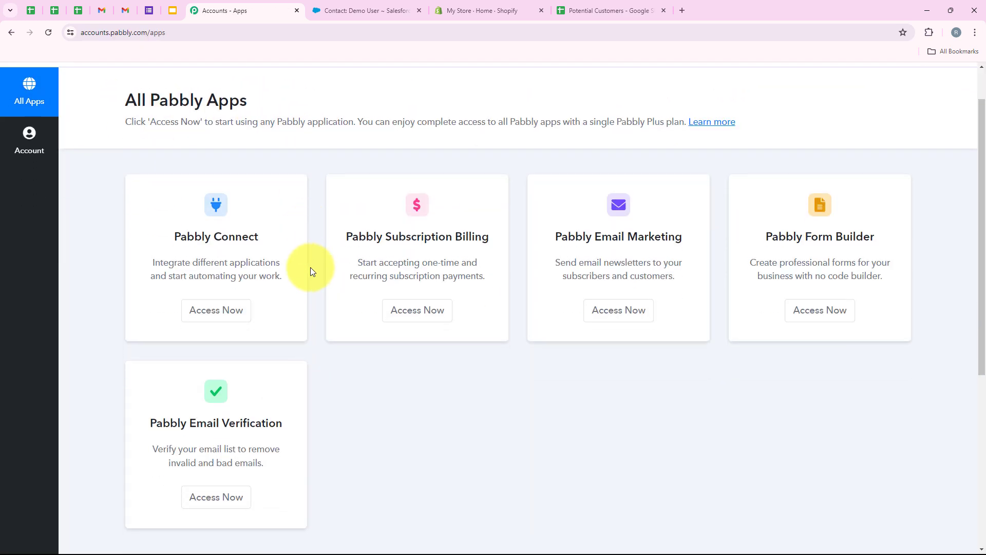
scroll(324, 299, "up", 1)
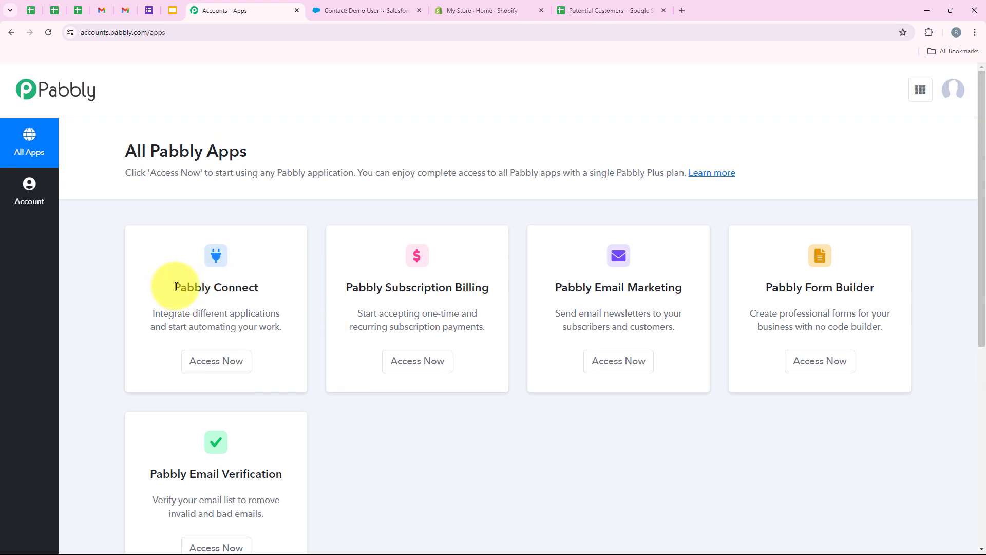
left_click_drag(176, 287, 254, 288)
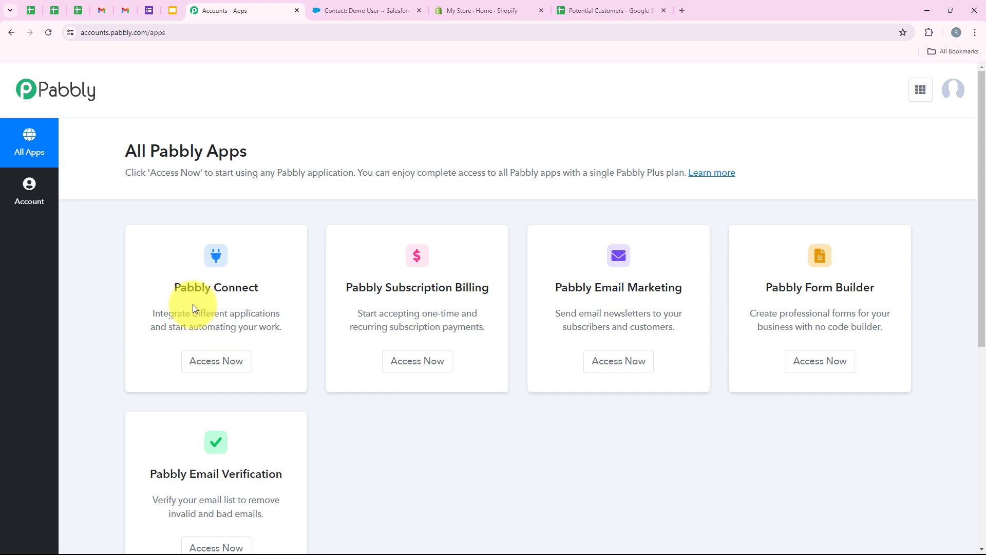
left_click_drag(193, 311, 279, 314)
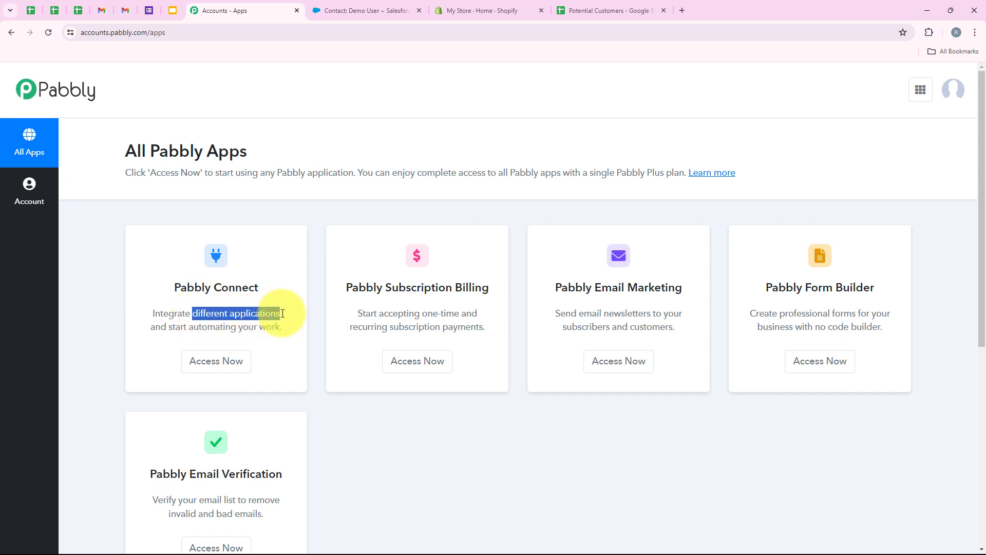
Step: Open Pabbly Connect from the apps list to reach its Dashboard
left_click(228, 369)
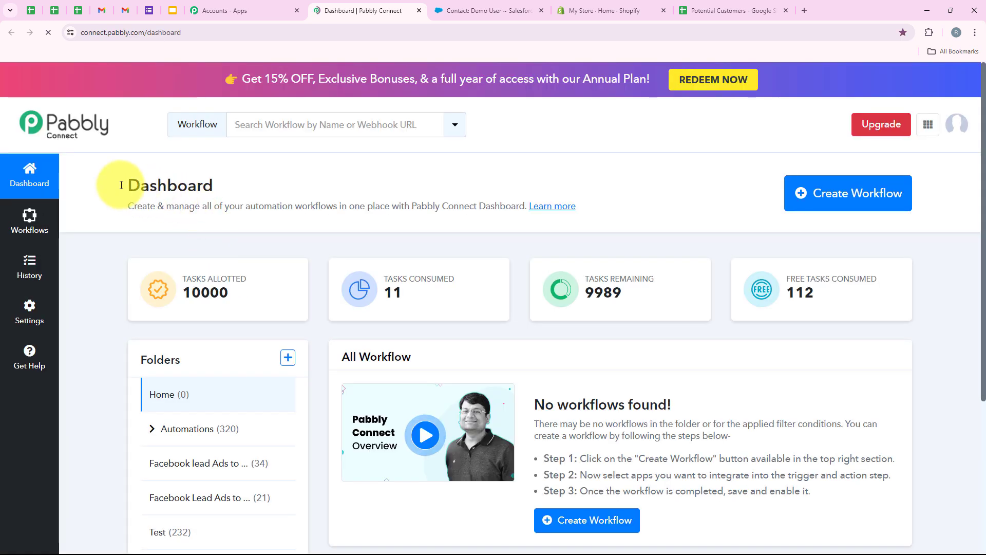
left_click_drag(122, 185, 233, 183)
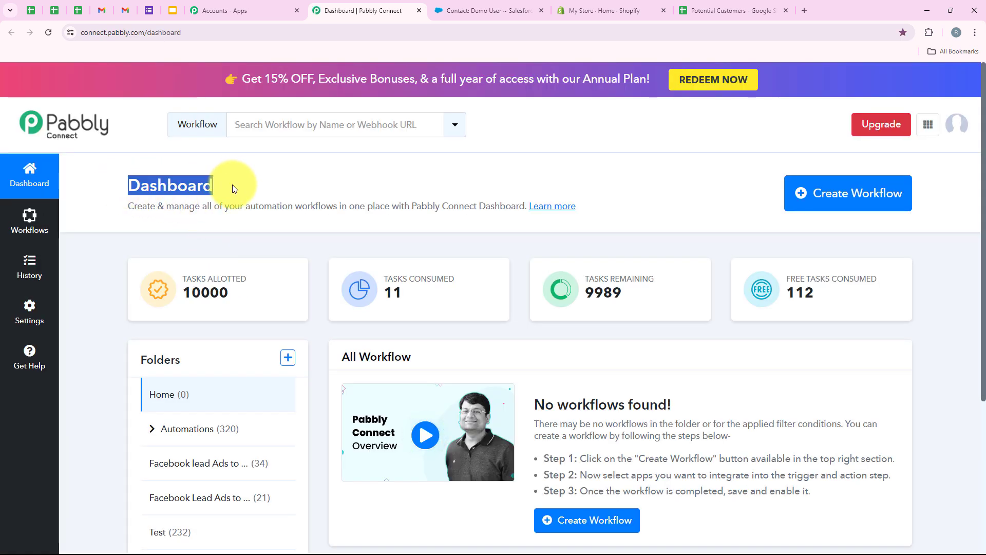
left_click(232, 185)
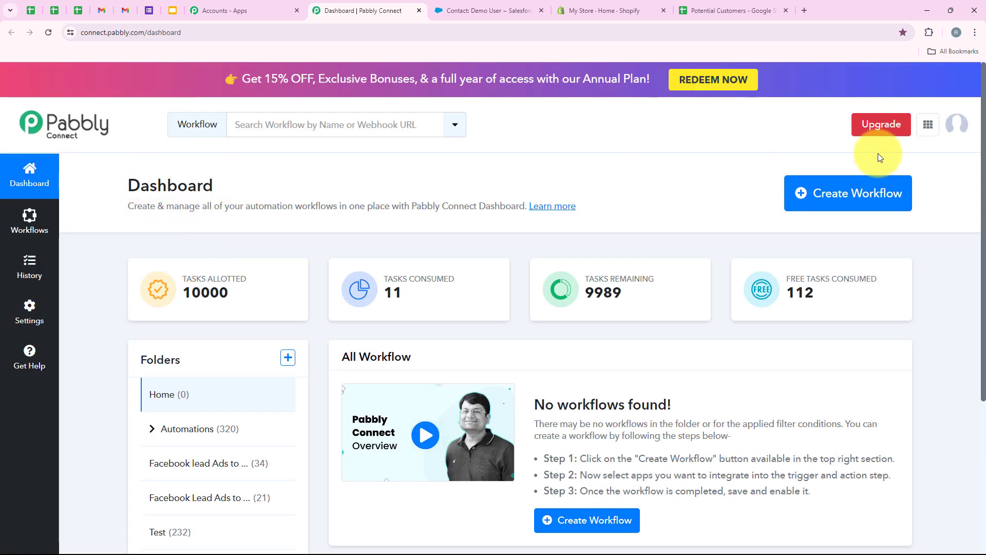
Step: Create a workflow named 'Add Shopify Store Sign-Ups in Google Sheets and Create Contacts in Salesforce' in Automations
left_click(850, 199)
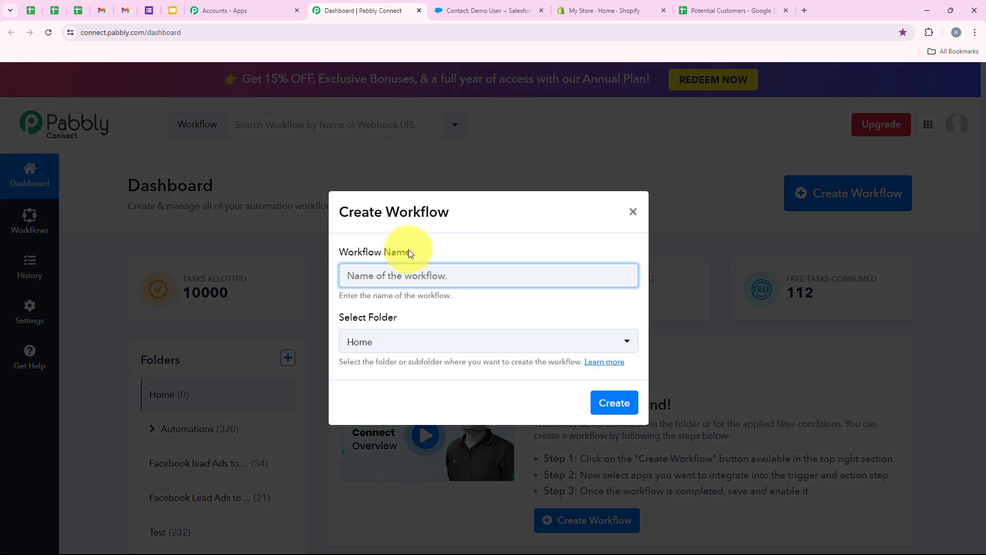
left_click_drag(411, 252, 341, 254)
left_click(349, 326)
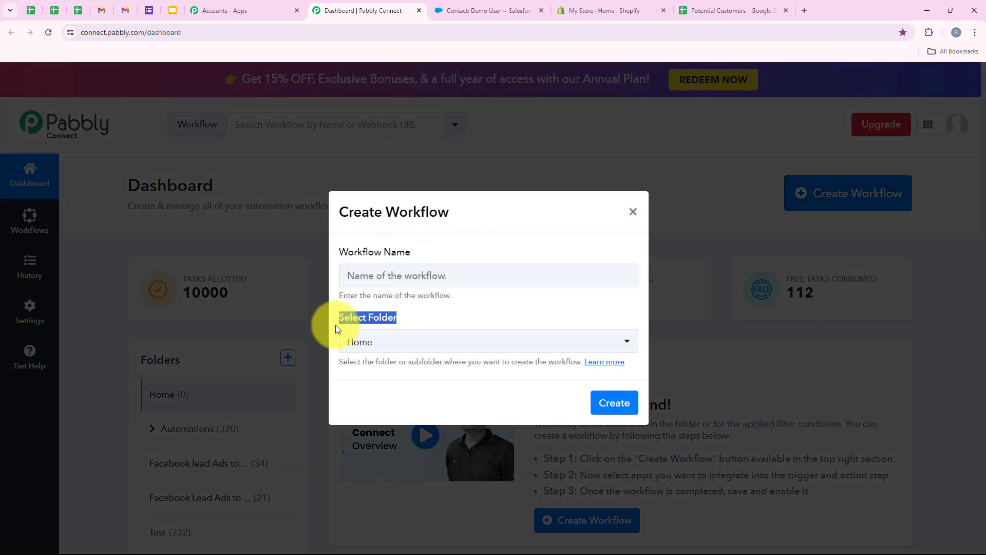
left_click(406, 347)
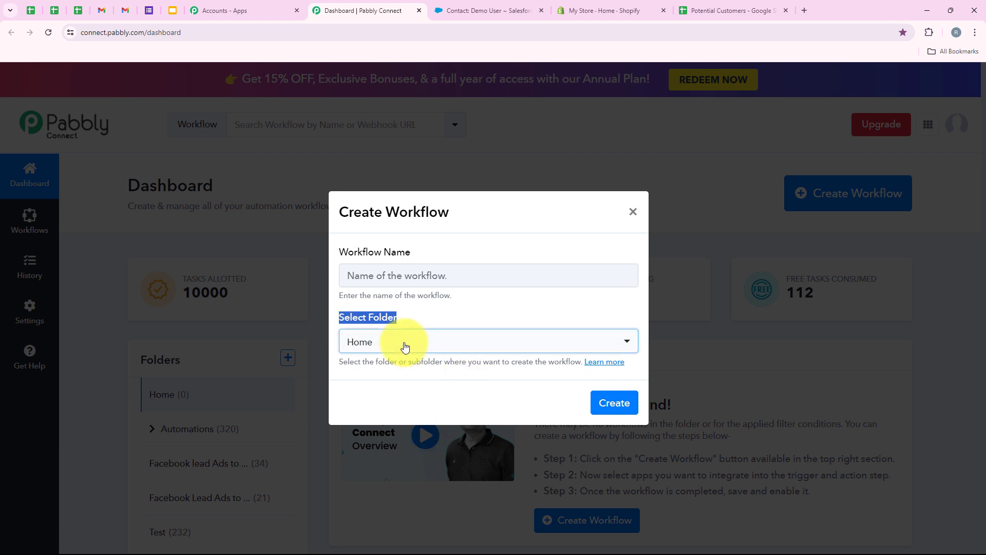
left_click(406, 347)
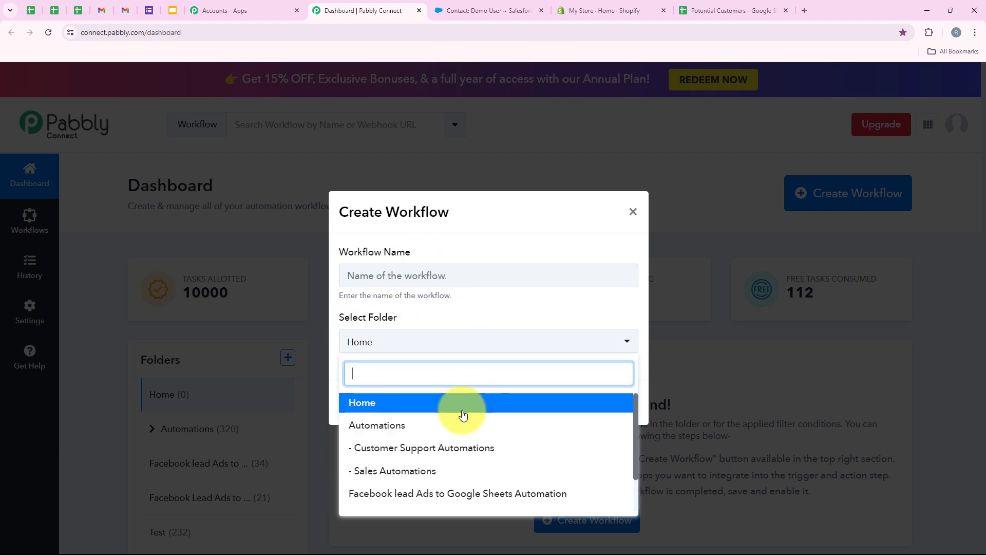
left_click(433, 428)
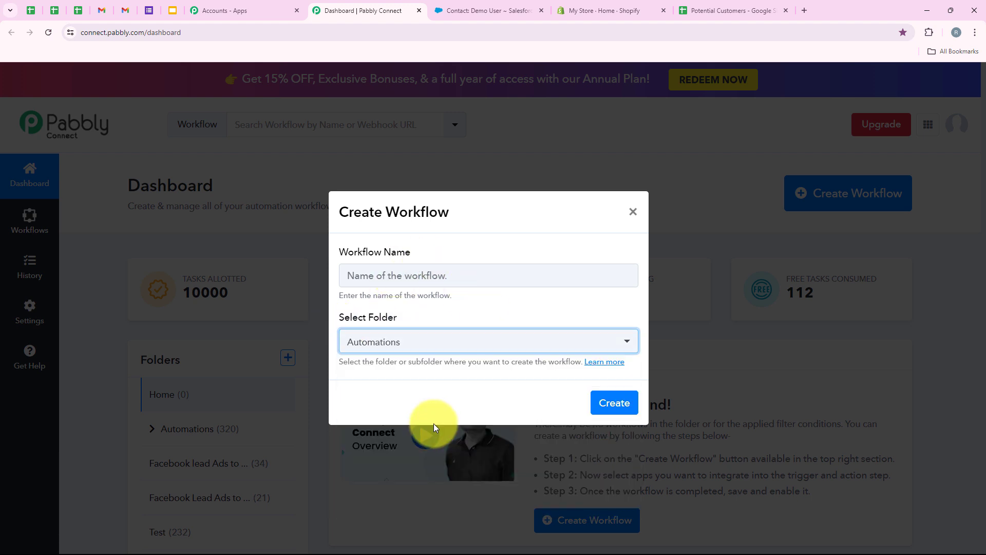
left_click(423, 283)
key("ctrl+v")
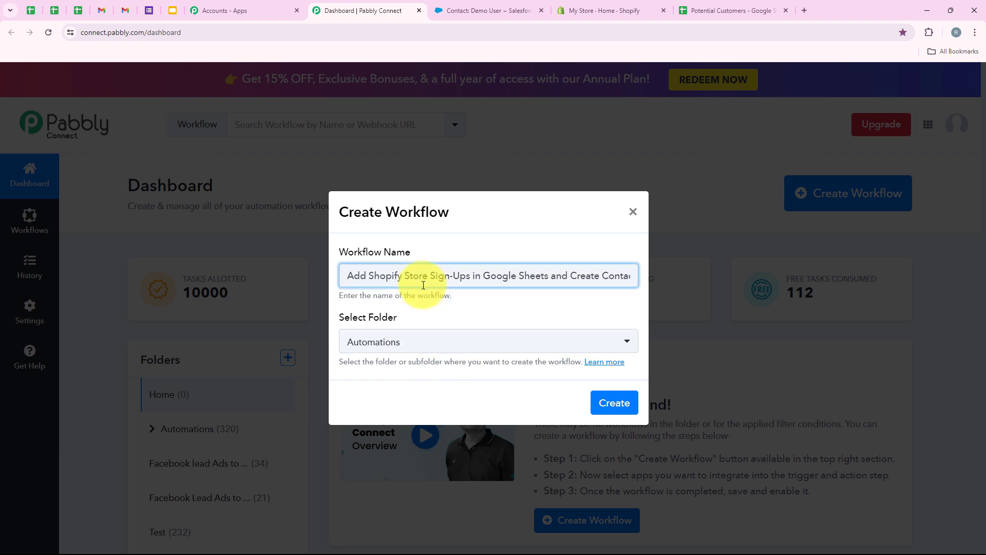
left_click_drag(432, 277, 664, 276)
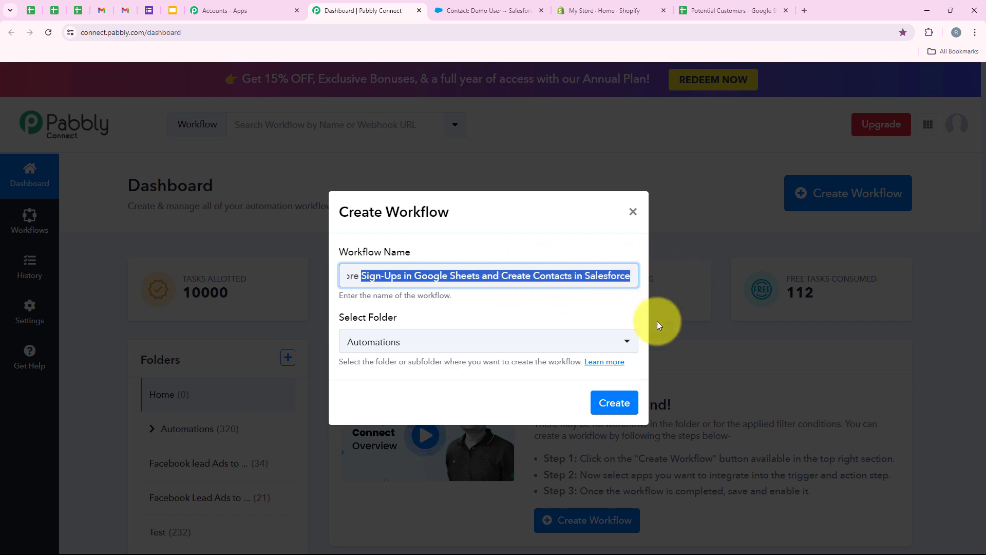
left_click(615, 404)
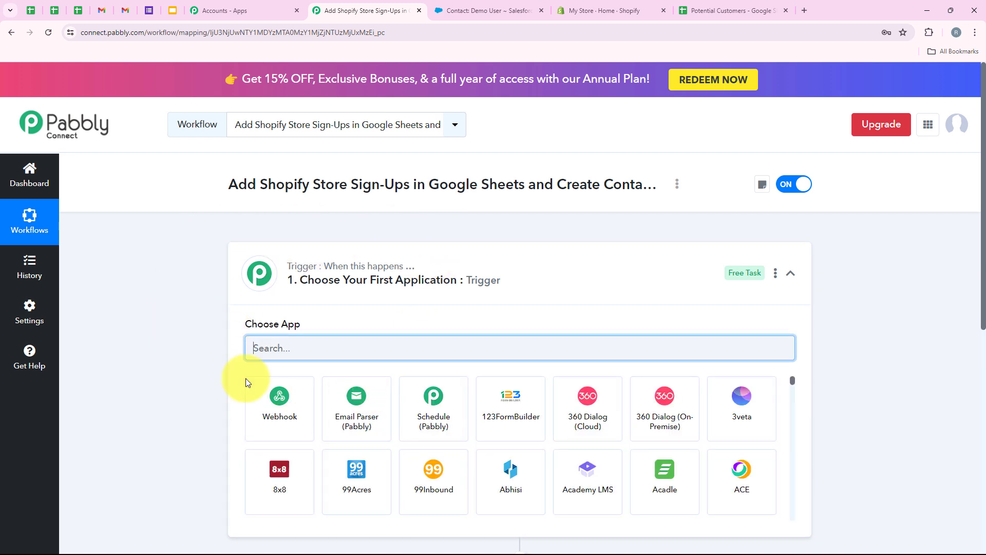
Step: Choose Shopify as the trigger app with New Customer as its trigger event
left_click(481, 288)
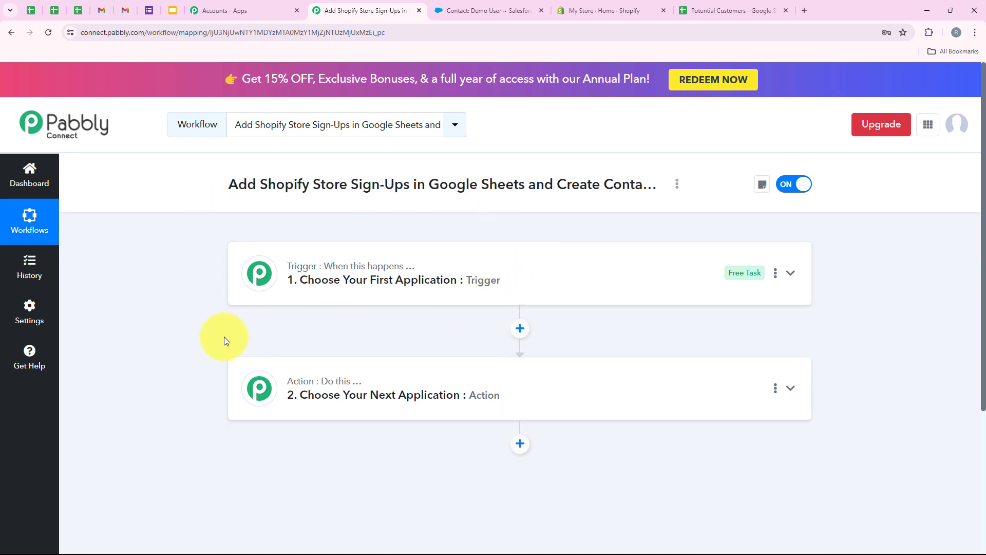
left_click(385, 283)
type("Sho")
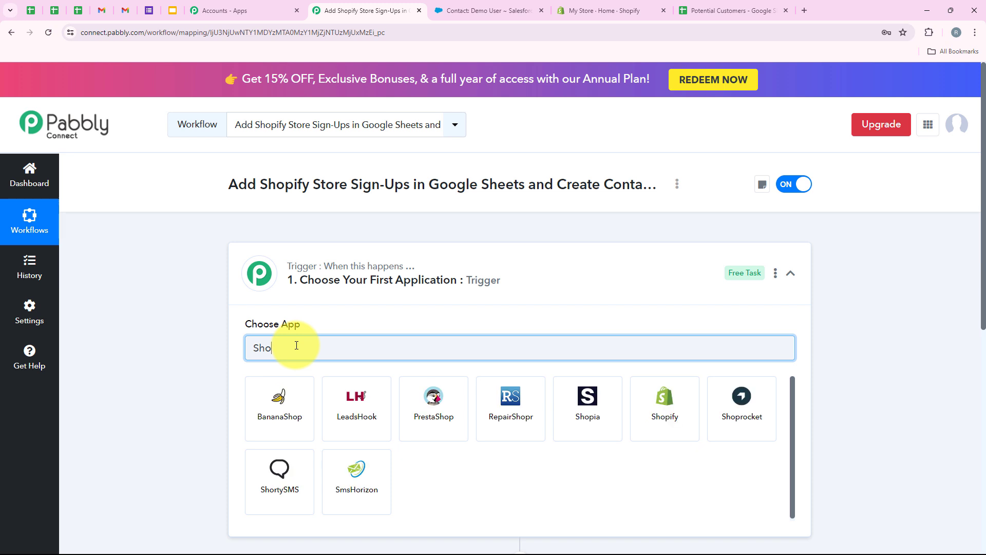
type("pify")
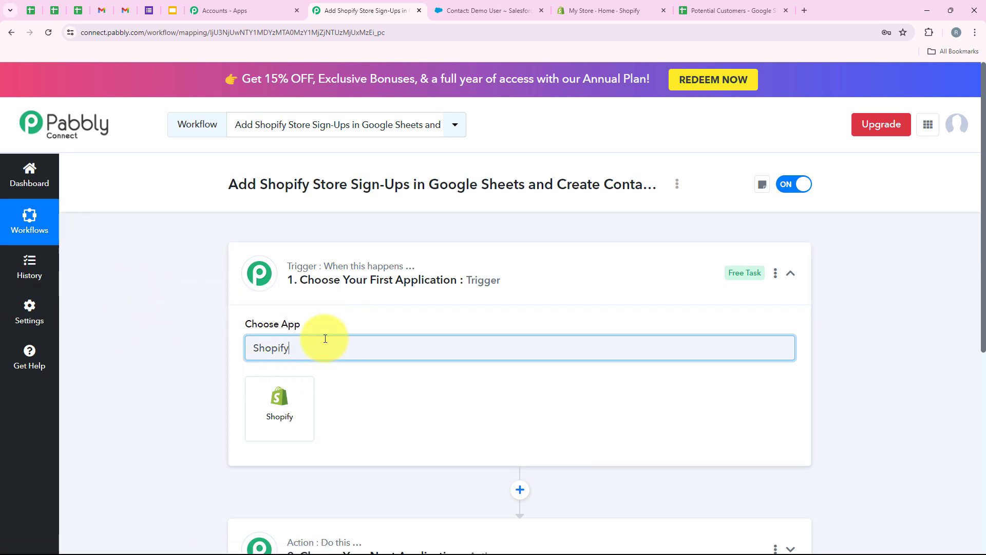
left_click_drag(310, 348, 257, 348)
left_click(307, 395)
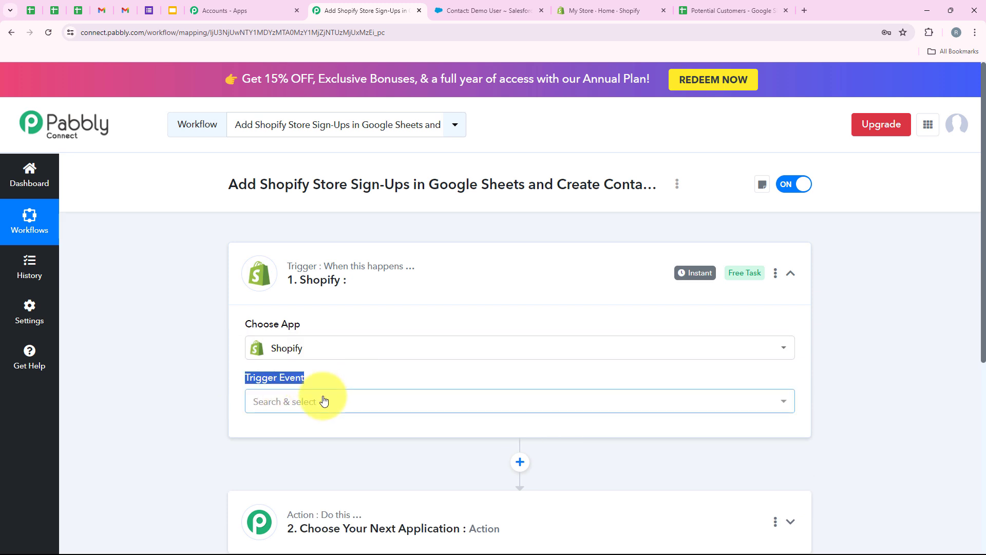
left_click(324, 400)
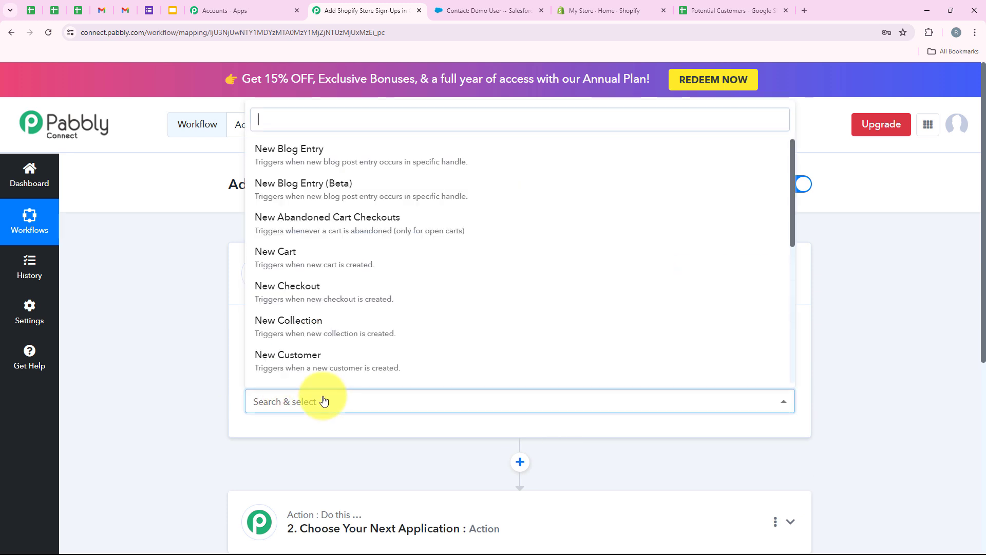
left_click(271, 356)
scroll(442, 432, "down", 3)
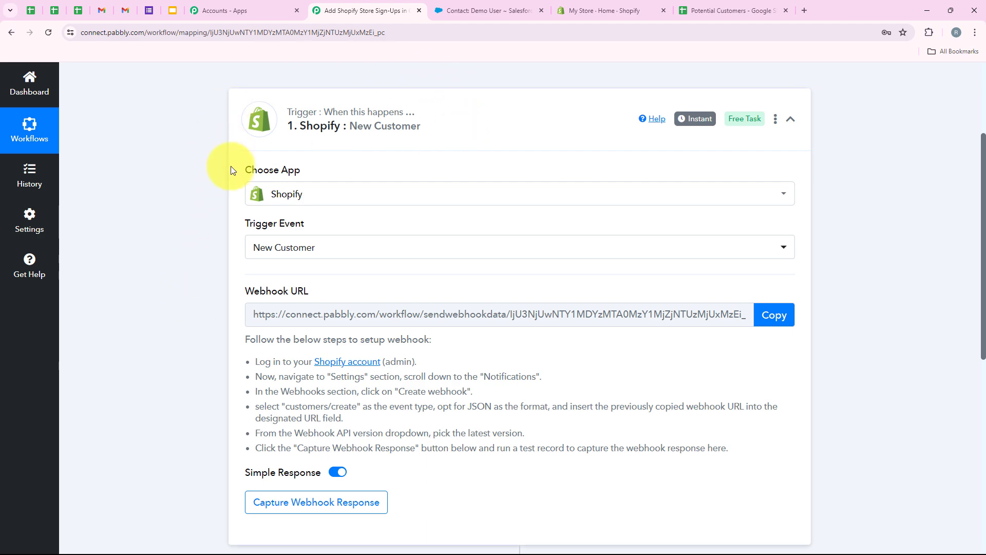
Step: Copy the Pabbly webhook URL to start capturing, then go to the Shopify store admin
left_click(772, 322)
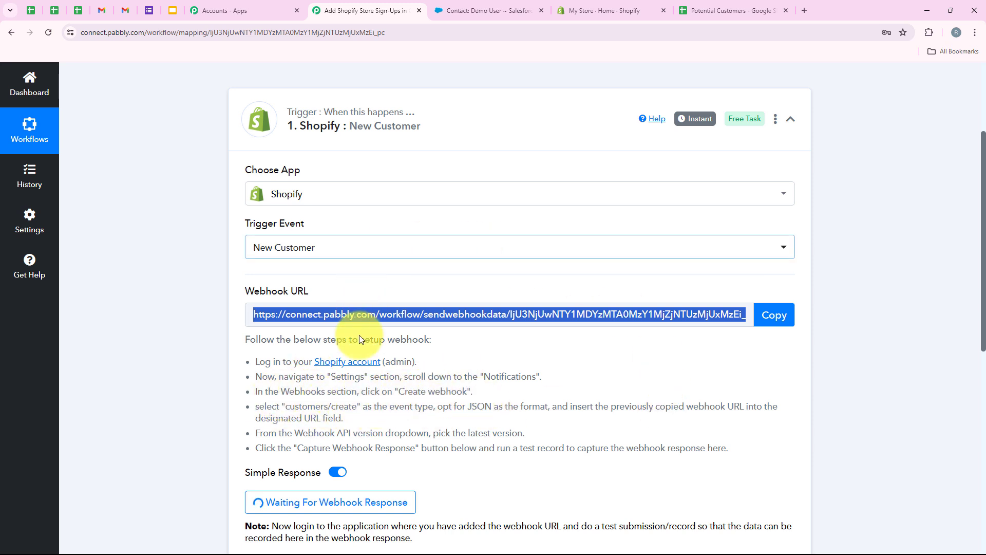
left_click(601, 10)
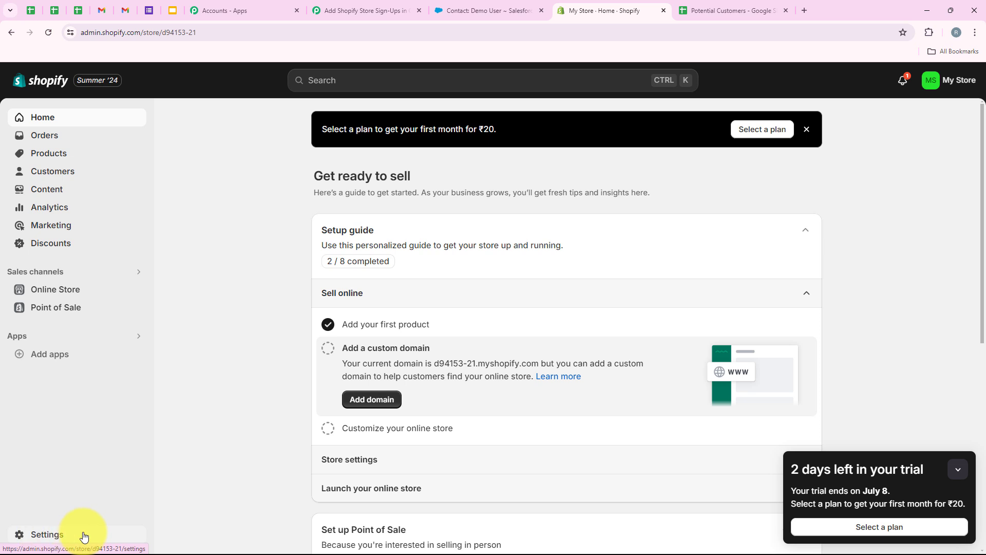
Step: Go to Shopify Settings > Notifications > Webhooks and start a new webhook
left_click(43, 535)
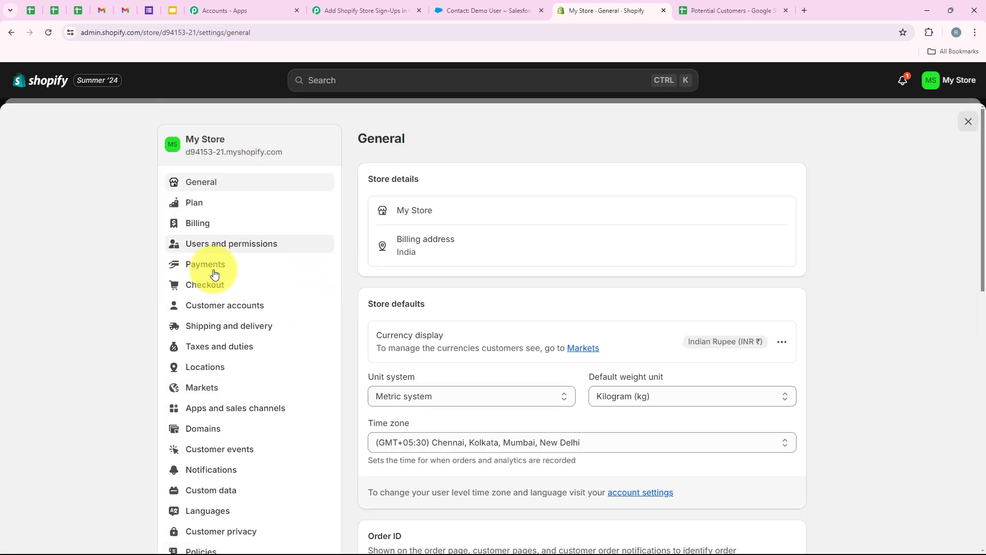
scroll(220, 287, "down", 3)
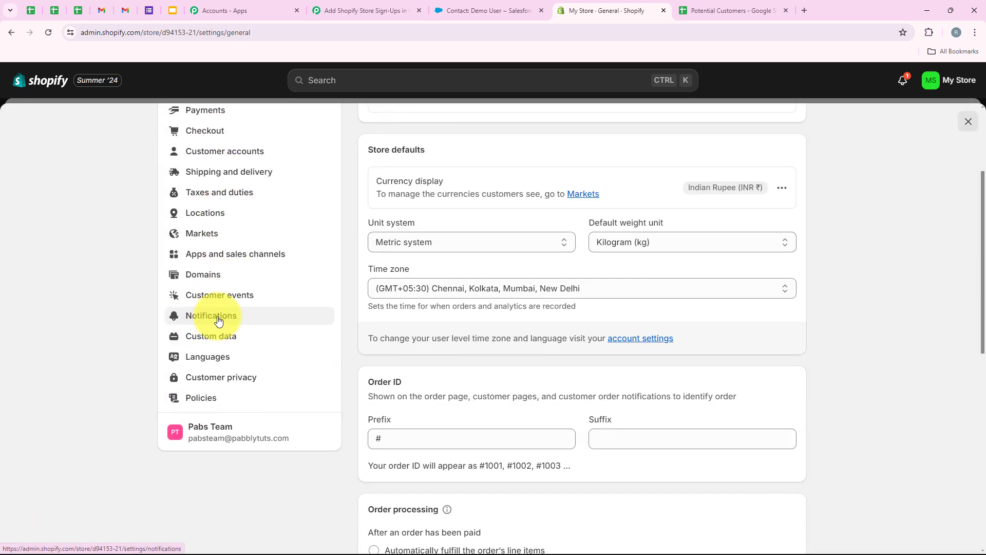
left_click(218, 320)
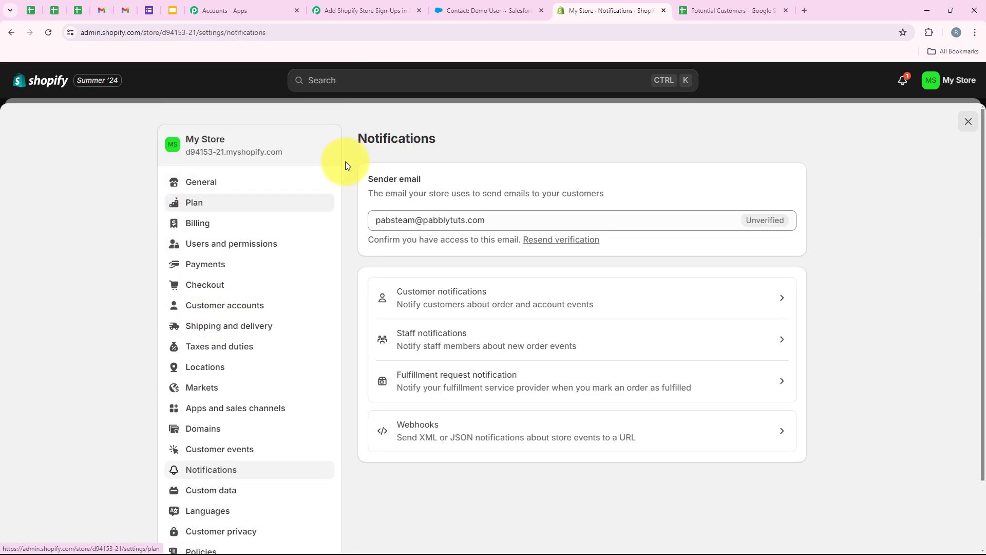
left_click(436, 420)
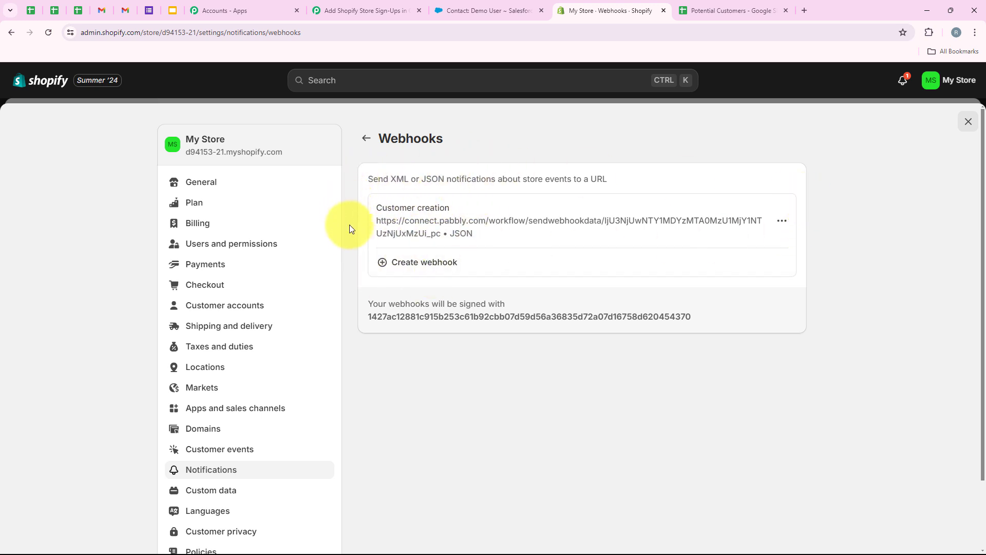
left_click(402, 267)
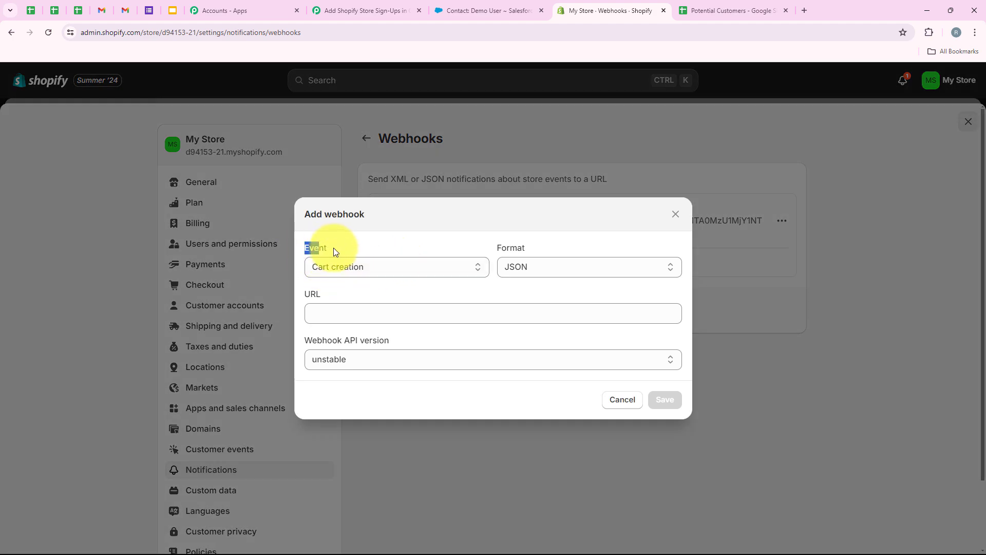
Step: Check the Pabbly setup instructions for the required customers/create event name
left_click_drag(334, 248, 353, 264)
left_click(356, 267)
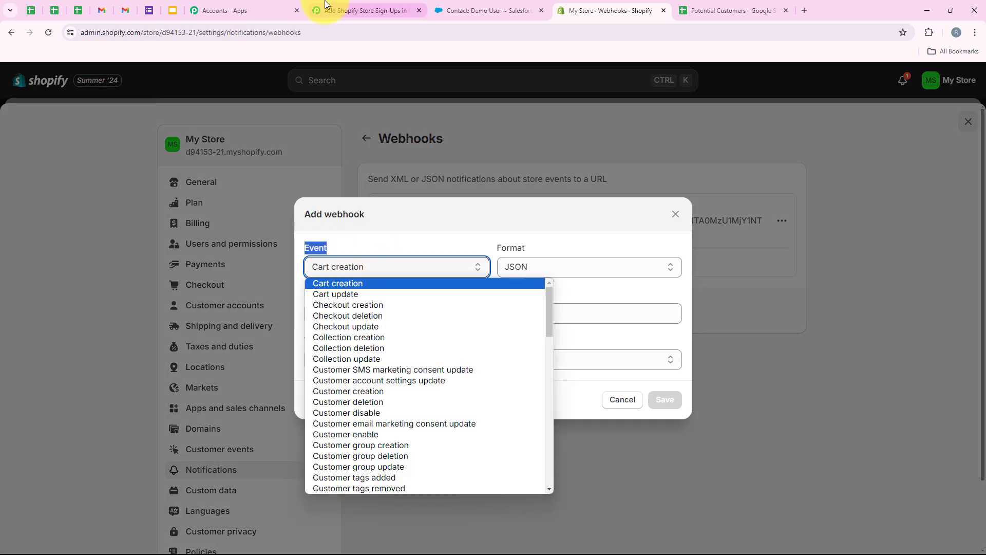
left_click(355, 11)
left_click_drag(285, 410, 358, 408)
left_click(612, 10)
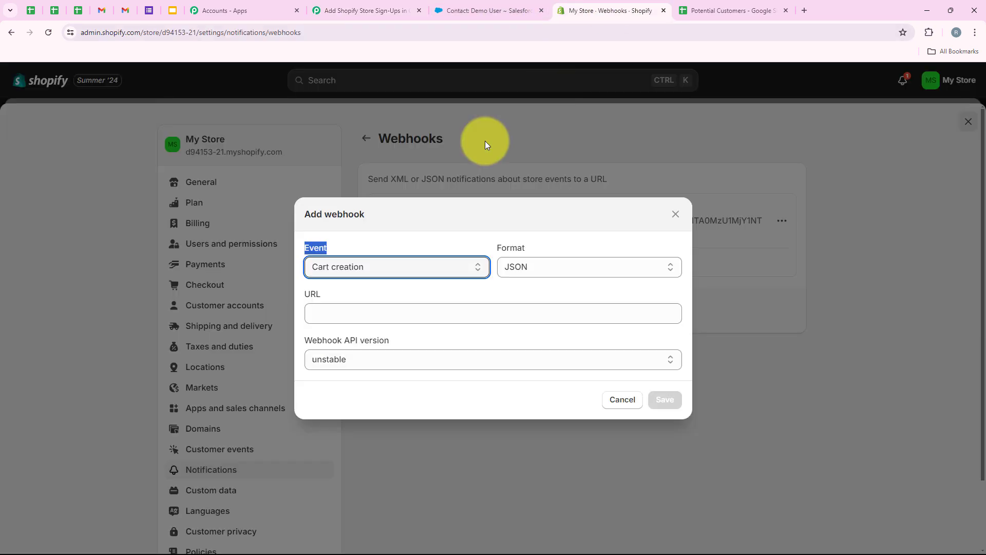
Step: Set event Collection creation, paste the Pabbly URL, choose API 2024-07 (Latest), and save
left_click(344, 272)
left_click(355, 333)
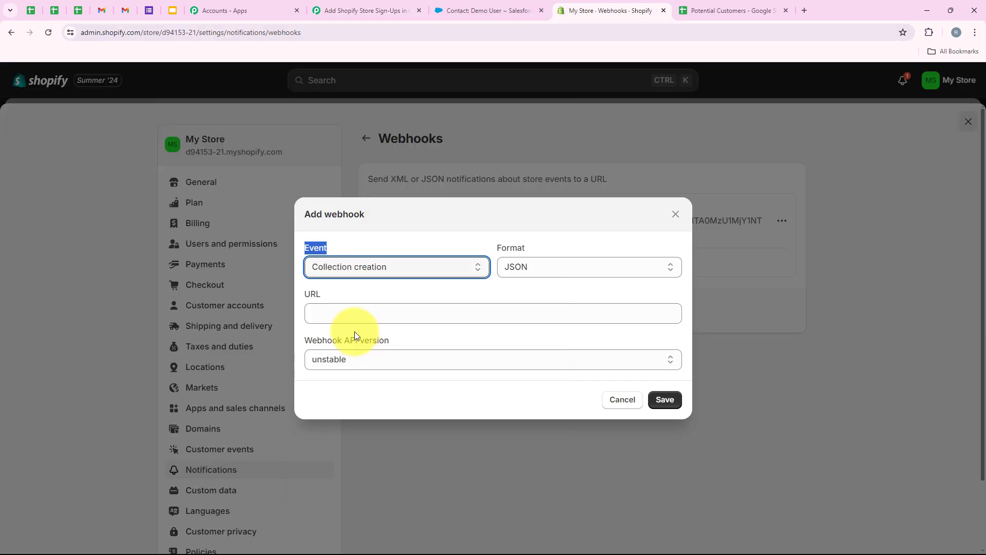
left_click(532, 245)
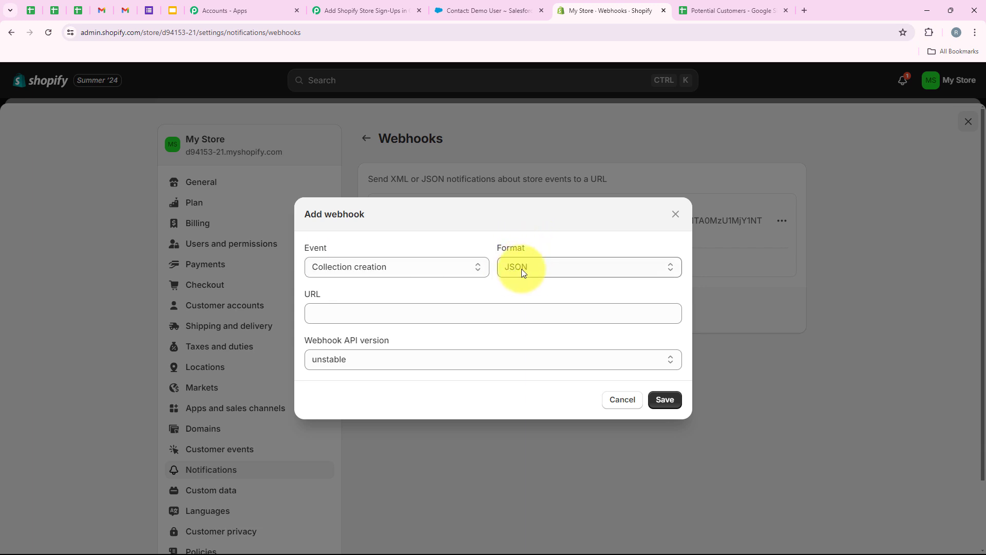
right_click(370, 314)
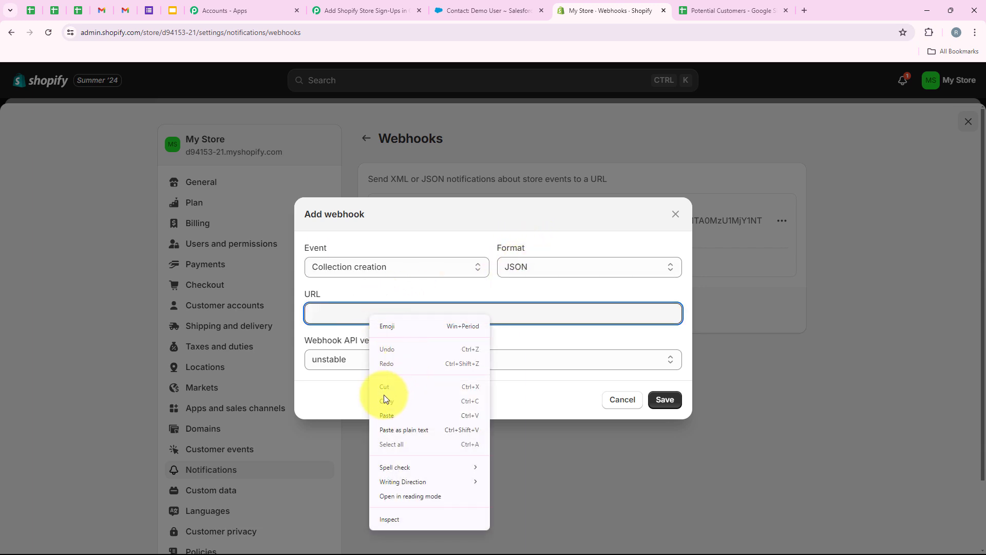
left_click(395, 414)
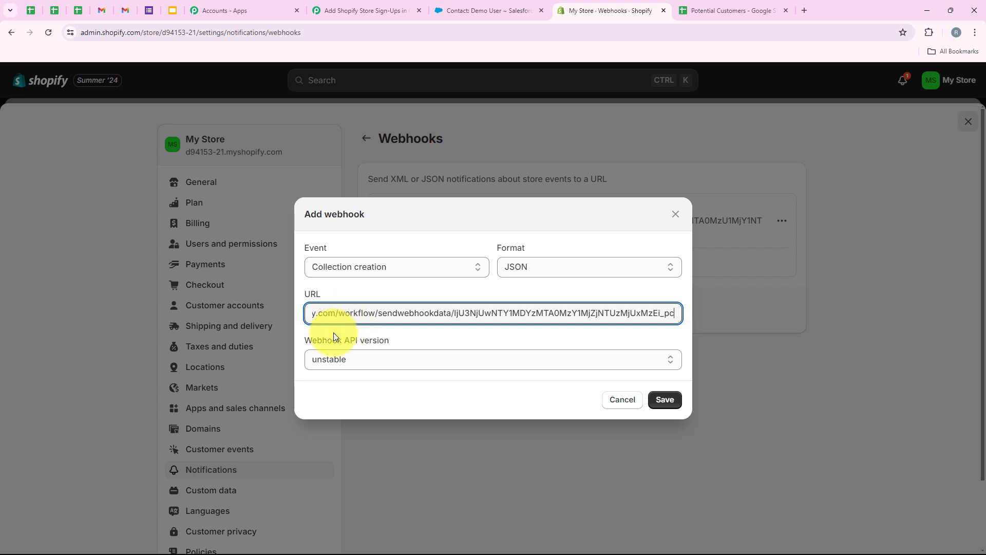
left_click(308, 343)
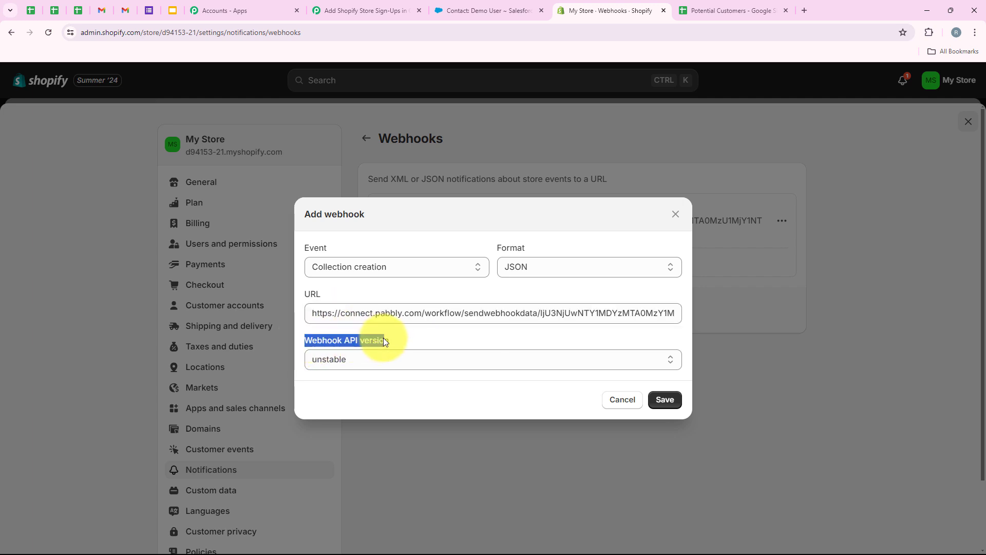
left_click_drag(384, 340, 382, 362)
left_click(381, 363)
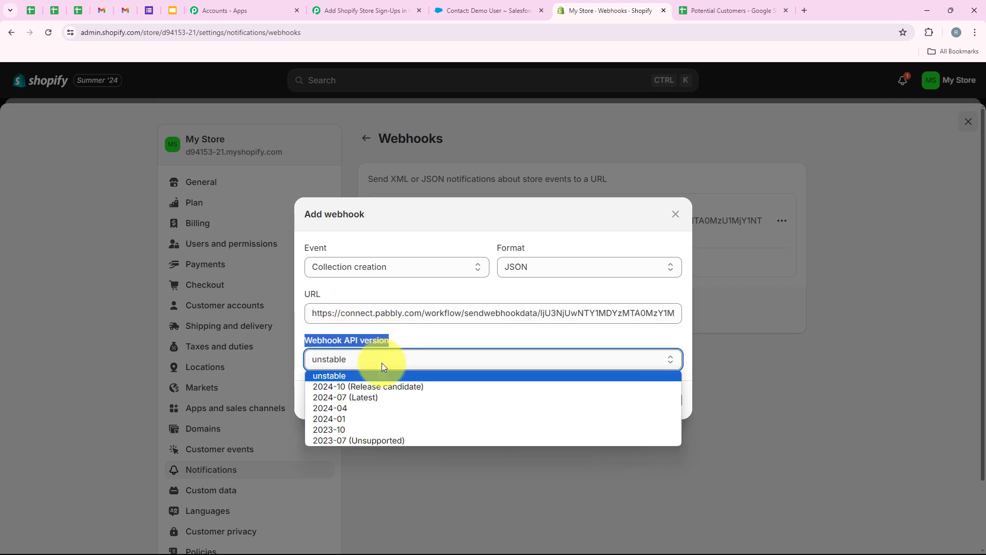
left_click(396, 397)
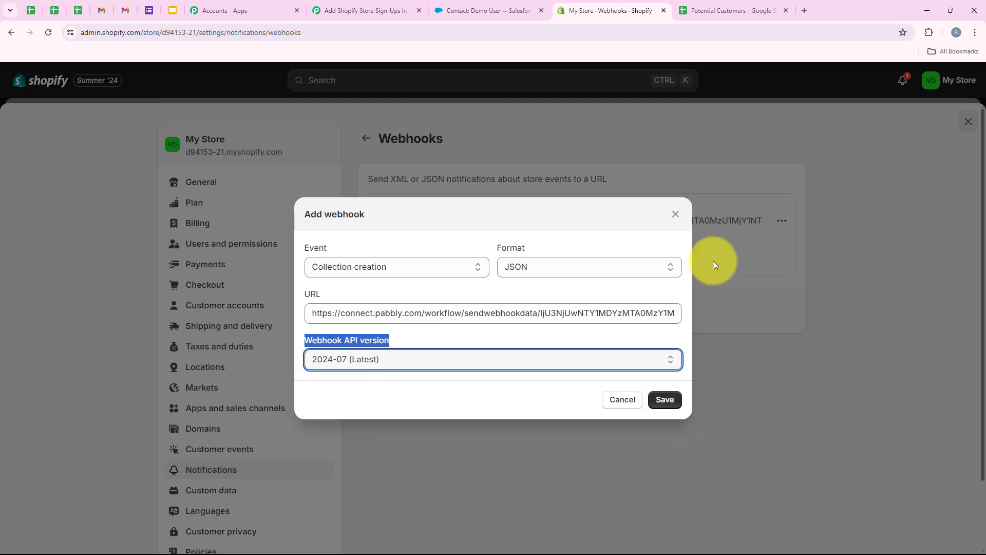
left_click(670, 404)
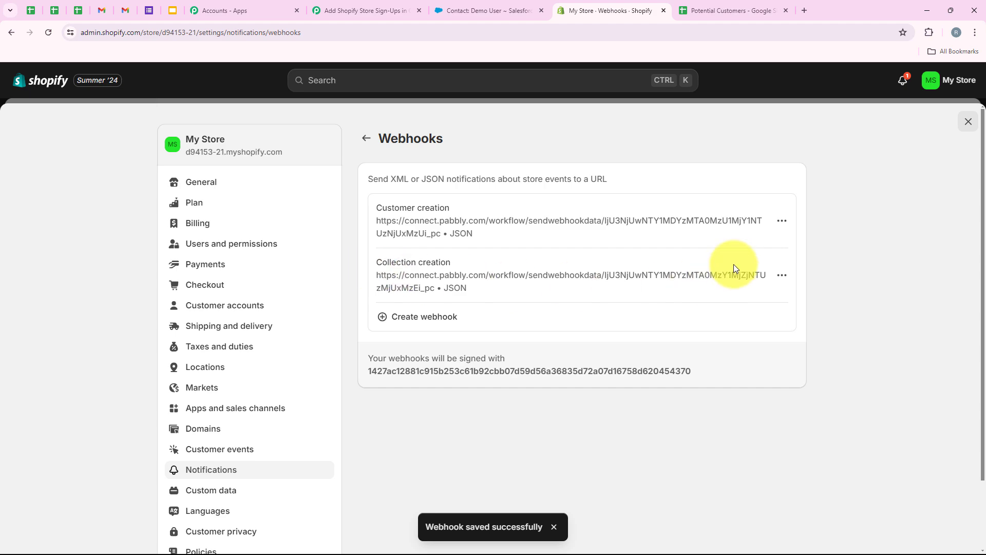
Step: Check Pabbly's test-submission note and Waiting For Webhook Response state, then return to Shopify admin
left_click(389, 3)
scroll(406, 386, "down", 3)
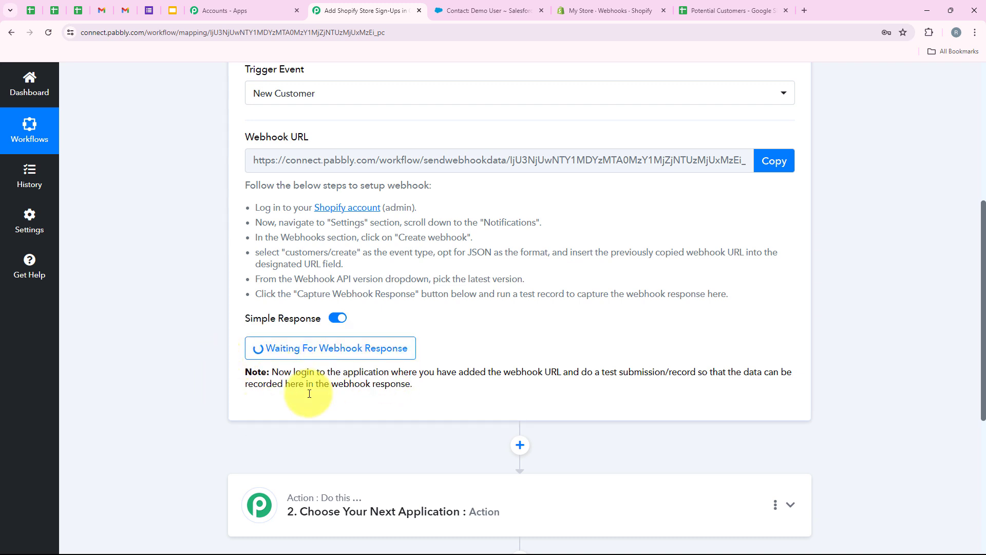
left_click_drag(581, 371, 692, 369)
left_click(677, 353)
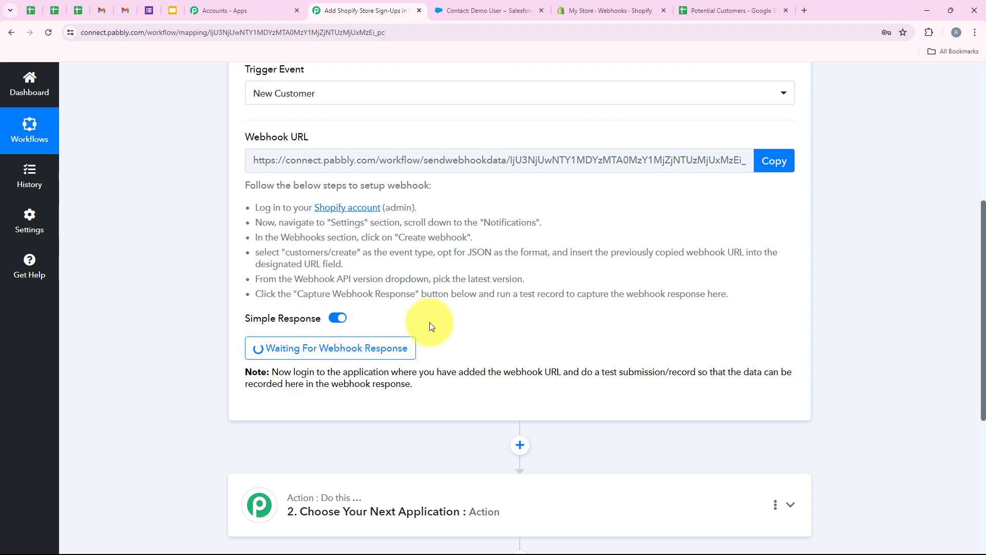
scroll(429, 322, "up", 1)
scroll(385, 242, "up", 2)
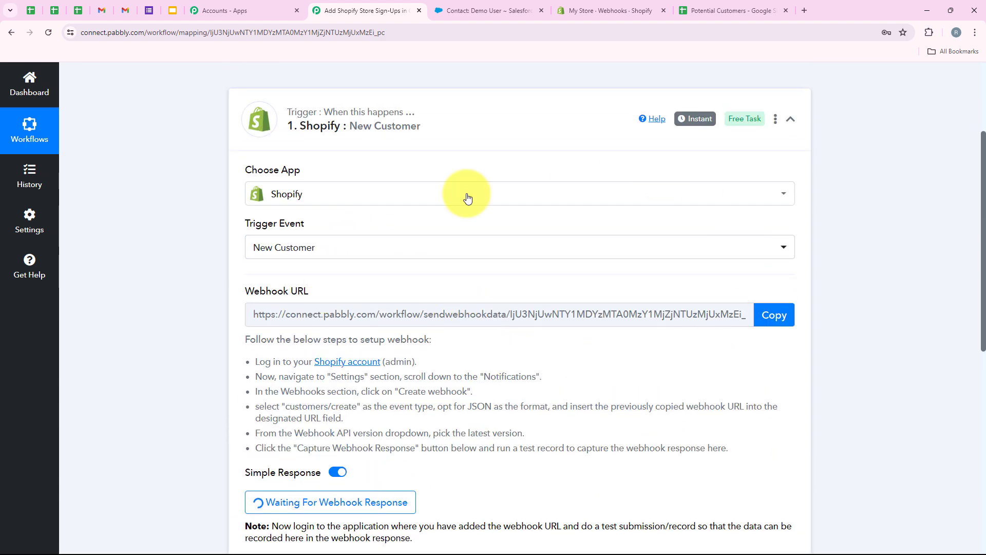
scroll(386, 157, "down", 1)
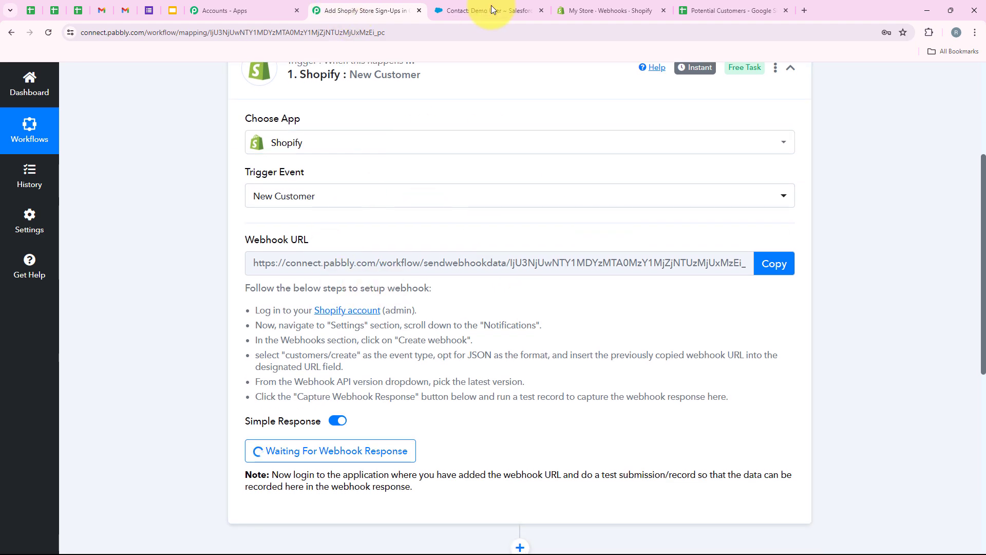
left_click(574, 4)
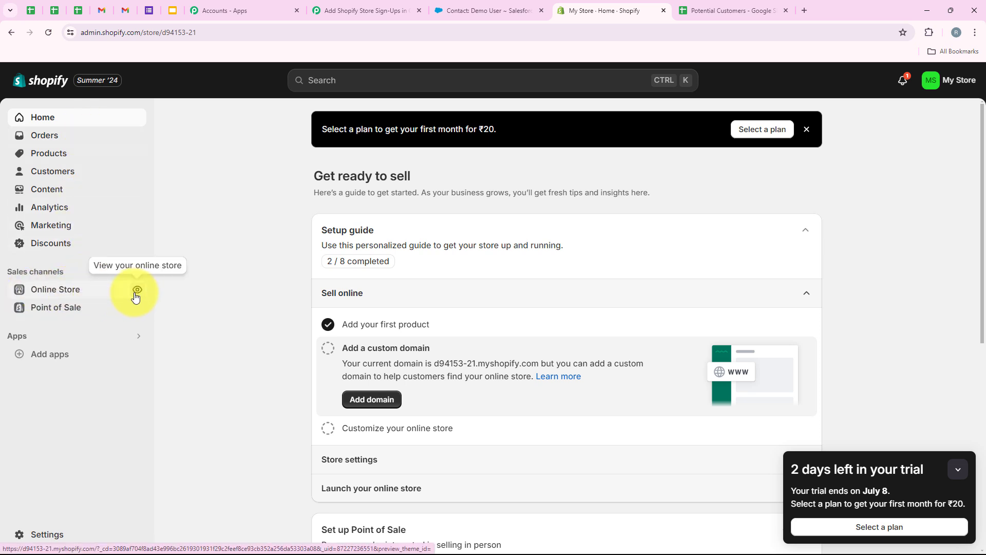
Step: Open the live My Store storefront and go to its Login page
left_click(137, 291)
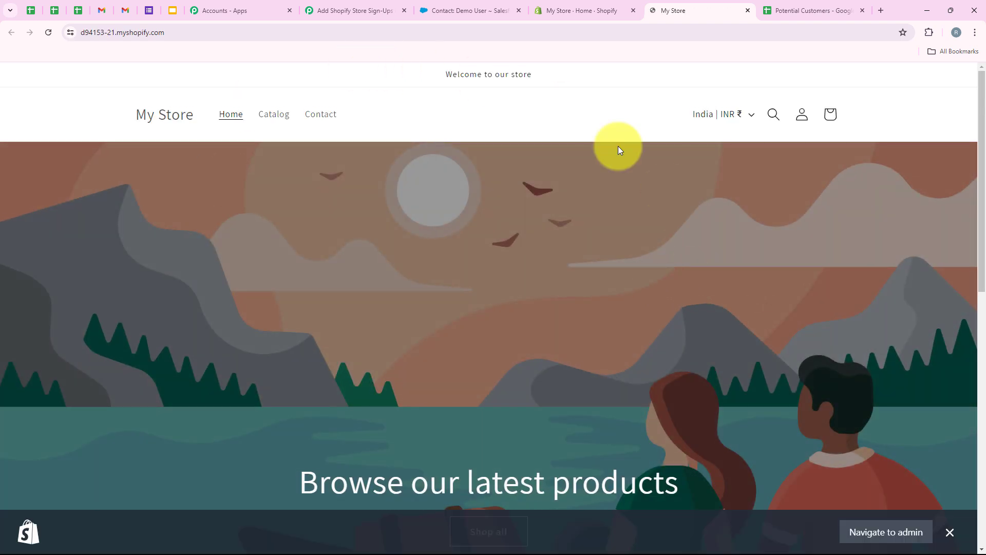
scroll(485, 277, "down", 3)
scroll(481, 267, "up", 3)
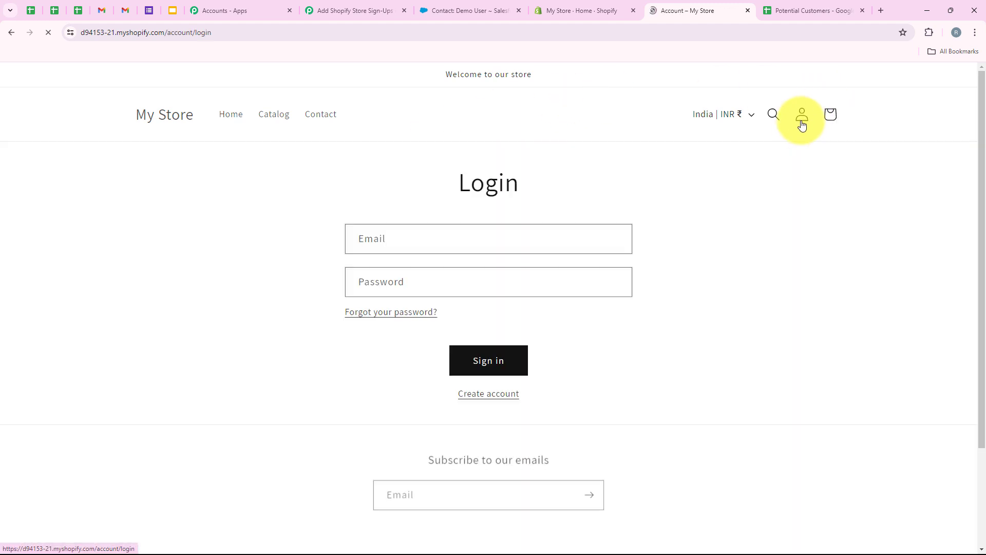
double_click(489, 181)
left_click(592, 300)
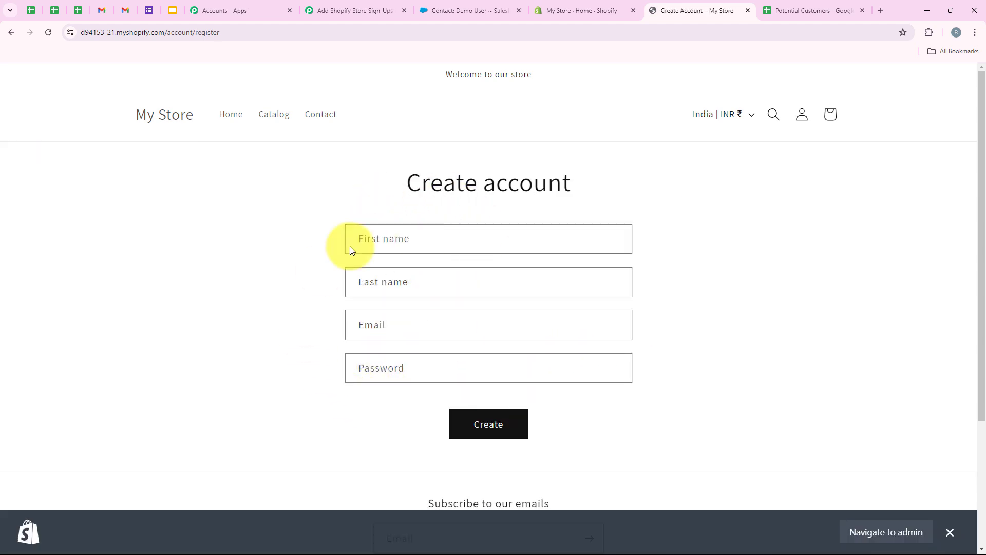
Step: Fill the Create account form with autofilled name, a modified e-mail and a password, and submit
left_click(381, 229)
left_click(414, 276)
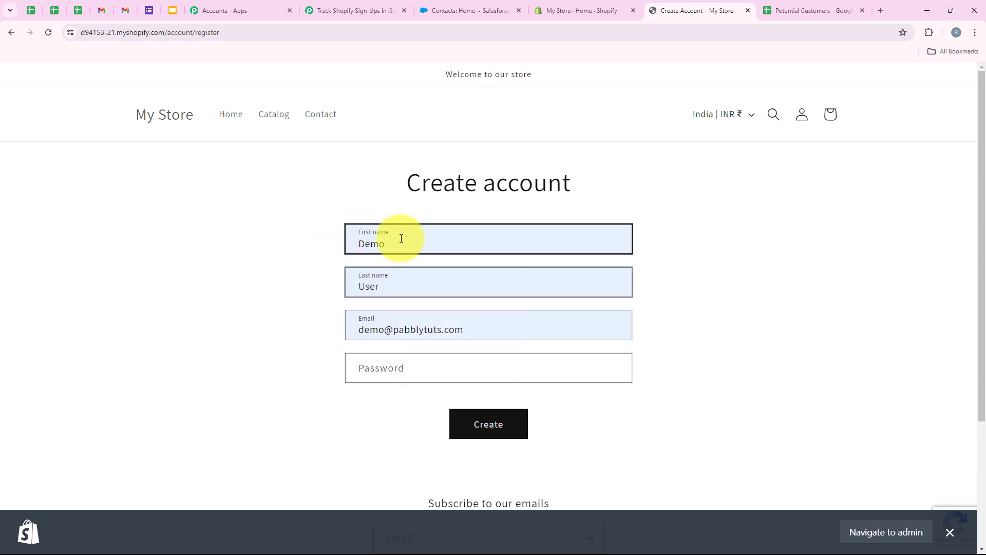
left_click(386, 326)
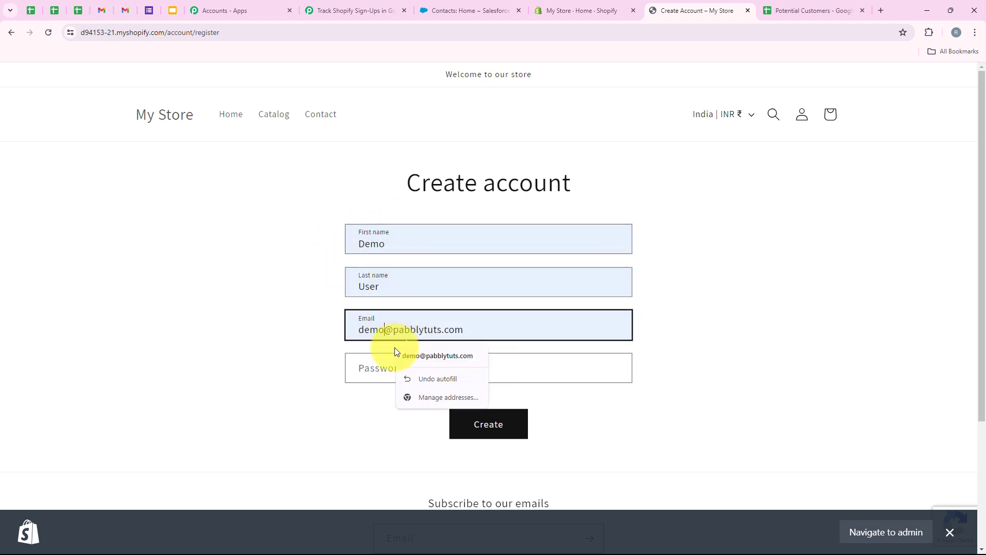
type("ser55")
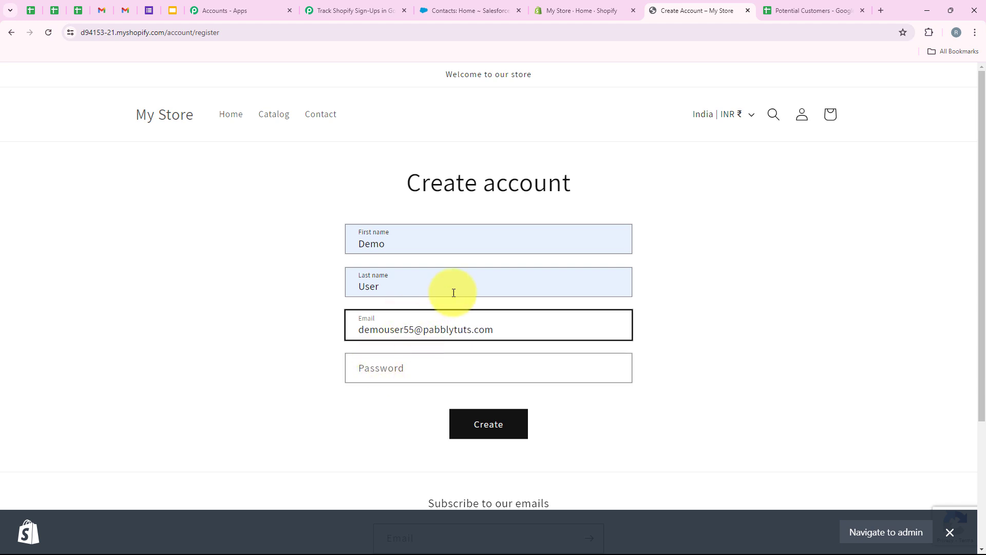
left_click(440, 360)
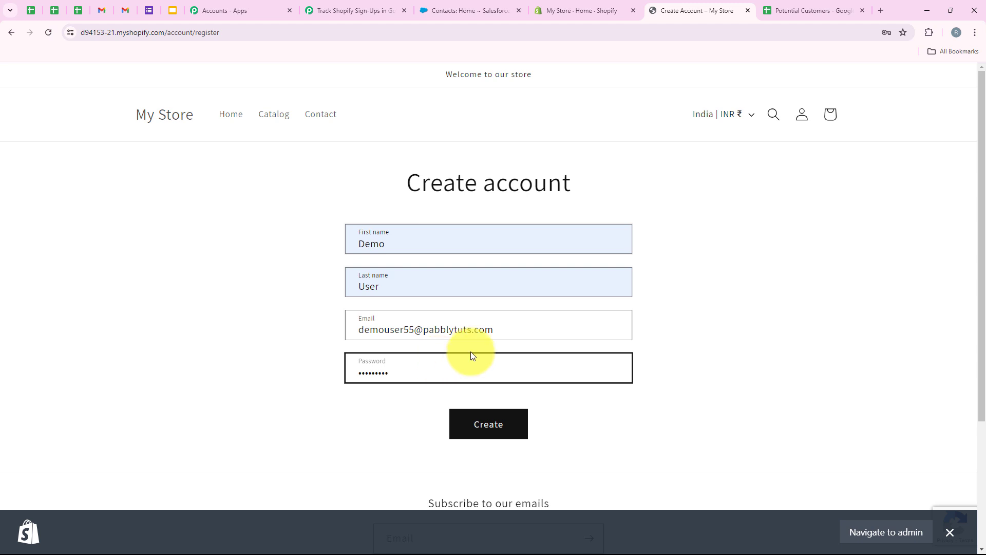
left_click(485, 420)
scroll(363, 341, "up", 2)
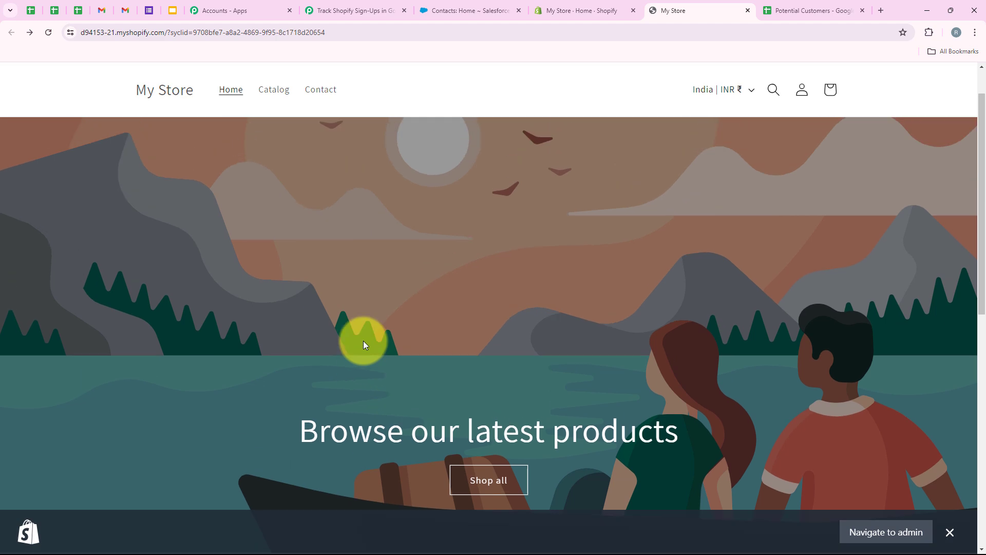
left_click(368, 4)
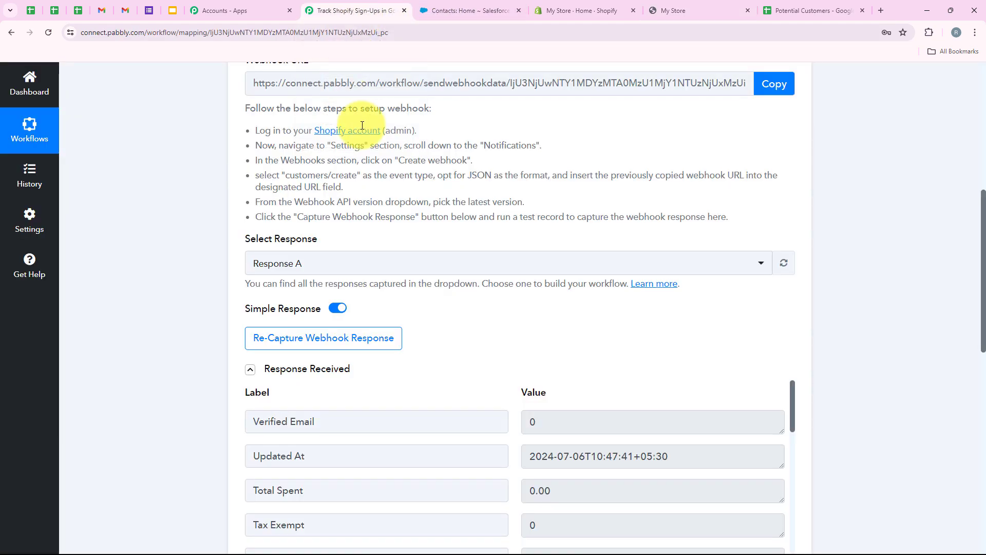
scroll(418, 177, "down", 6)
scroll(668, 216, "down", 2)
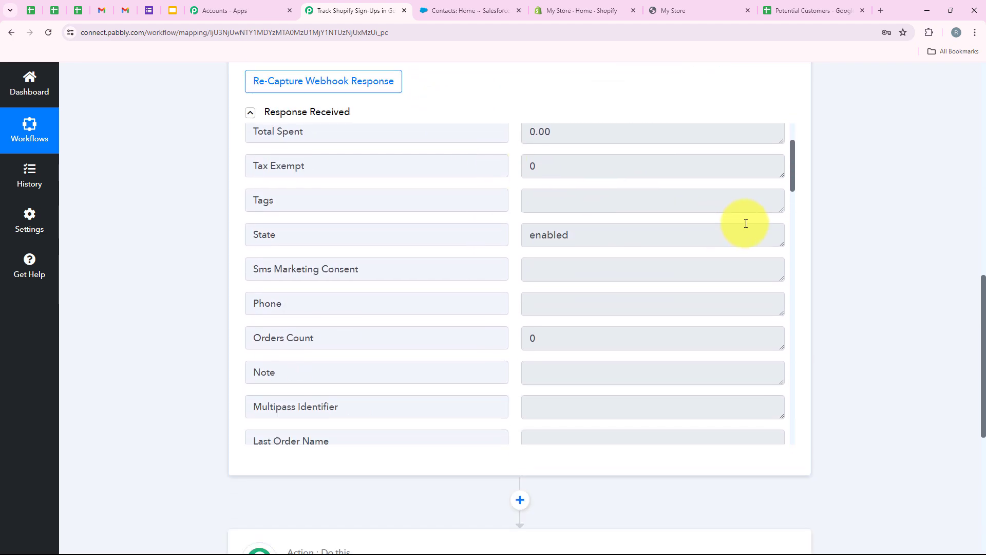
scroll(746, 222, "up", 5)
scroll(550, 275, "down", 4)
scroll(553, 278, "down", 8)
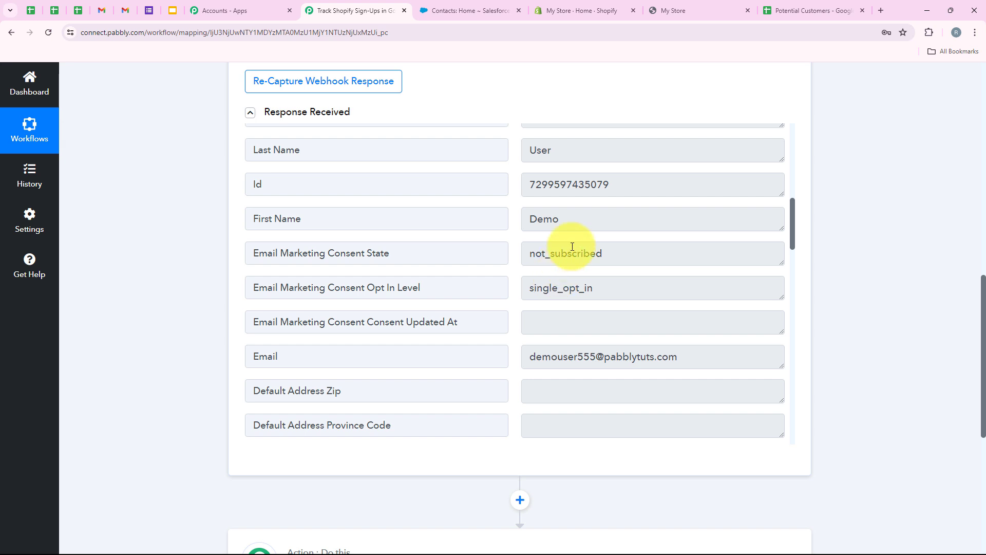
left_click(529, 225)
left_click_drag(680, 356, 452, 337)
scroll(451, 337, "down", 6)
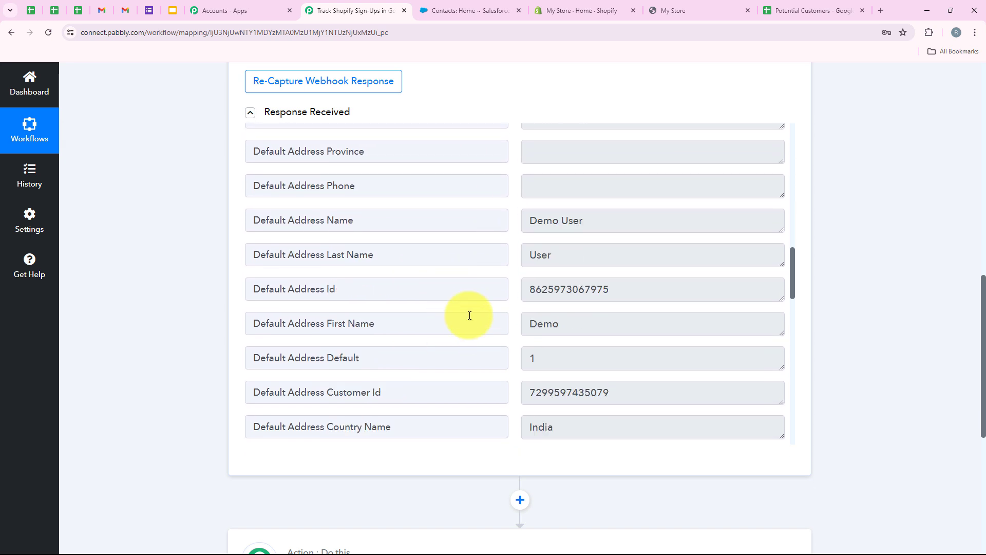
left_click(571, 254)
left_click(592, 222)
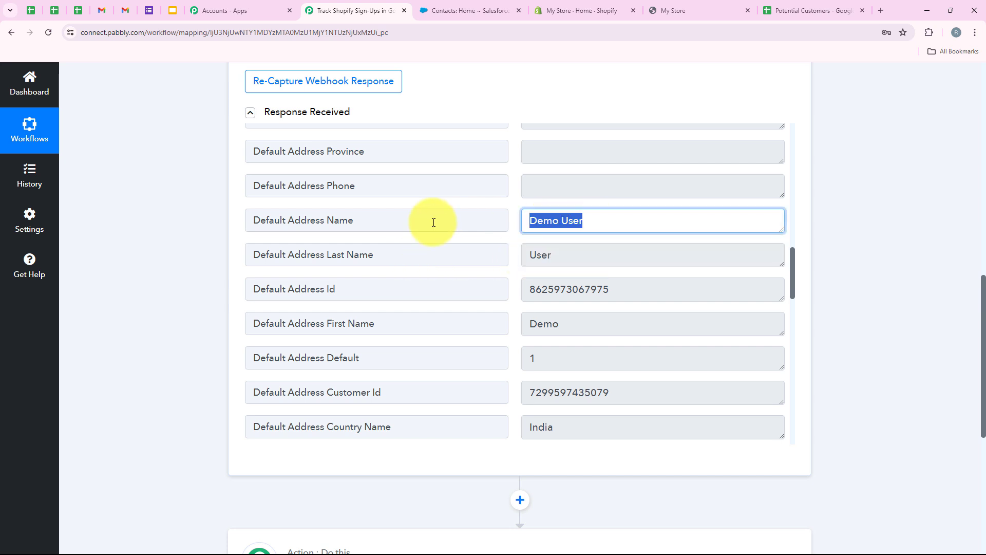
scroll(496, 284, "down", 3)
scroll(496, 285, "down", 10)
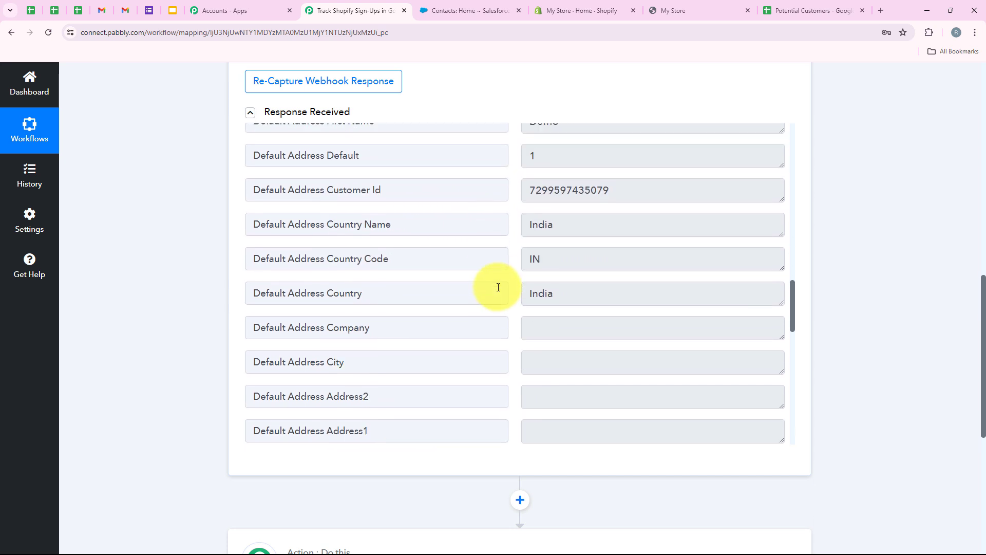
scroll(863, 313, "down", 1)
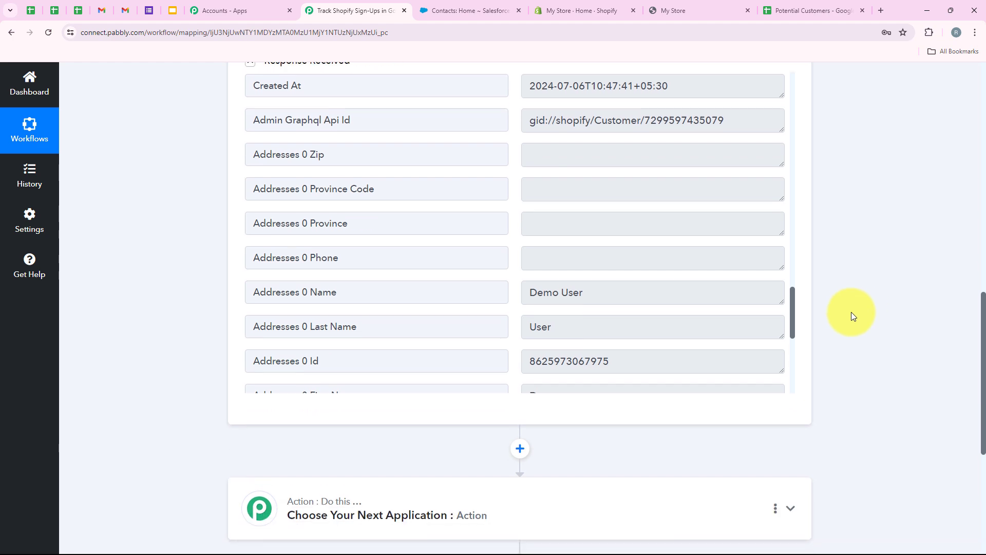
scroll(359, 314, "up", 8)
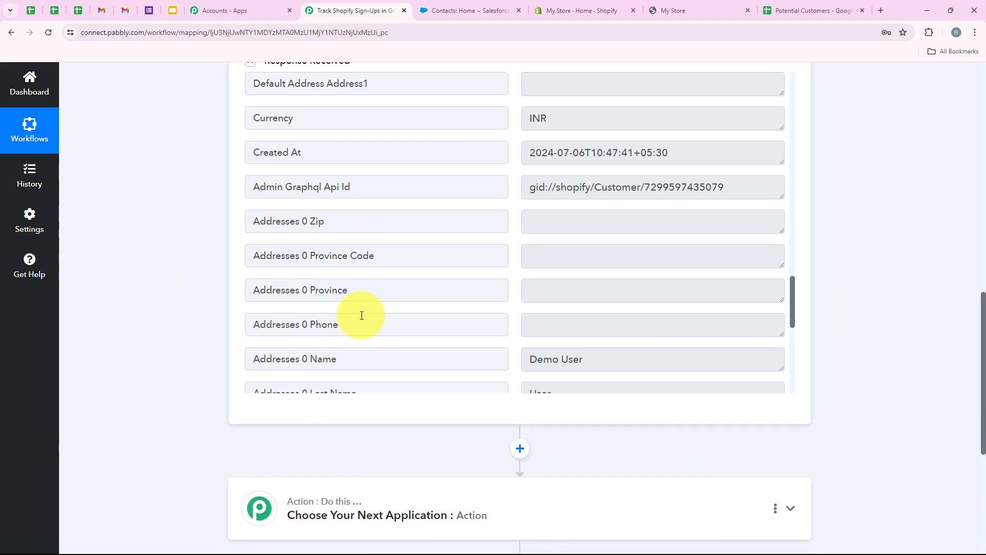
scroll(117, 303, "up", 5)
scroll(117, 303, "up", 5)
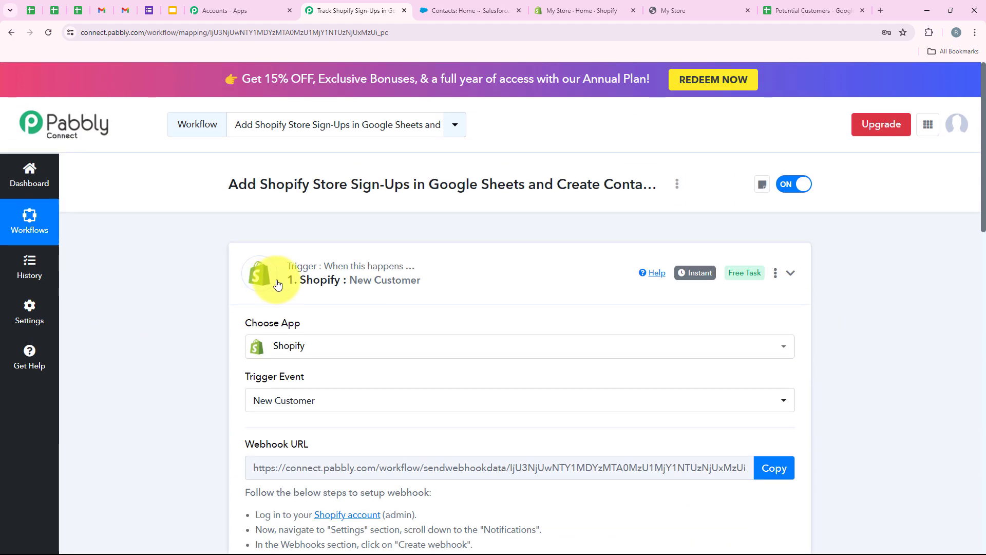
Step: Add a Google Sheets action with the Add New Row event and begin connecting an account
left_click(260, 270)
scroll(366, 275, "down", 4)
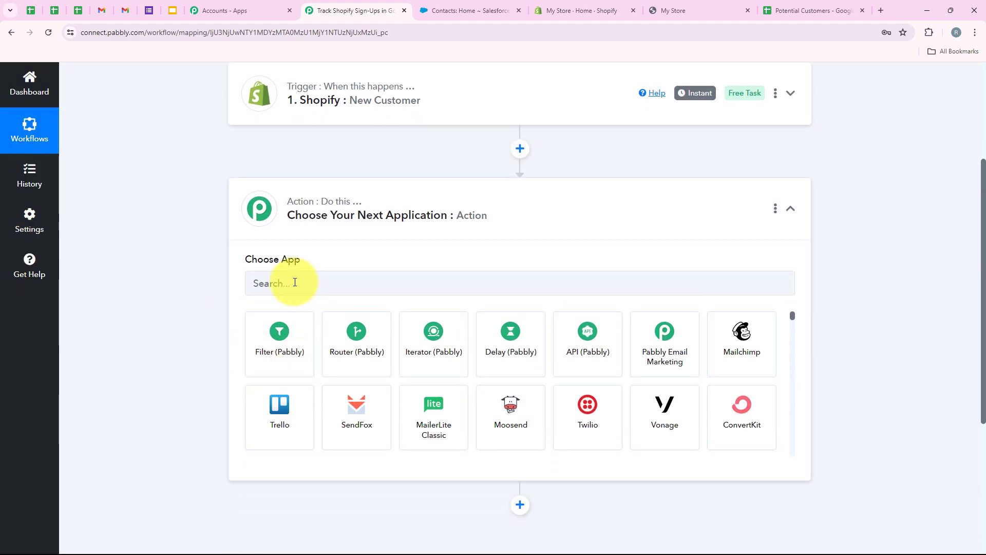
left_click(295, 283)
type("Googl")
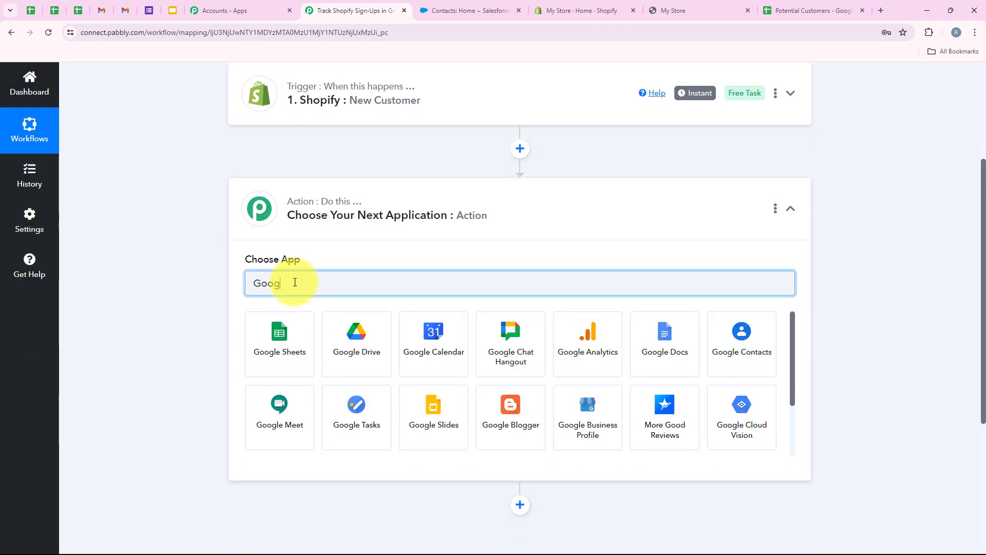
type("e S")
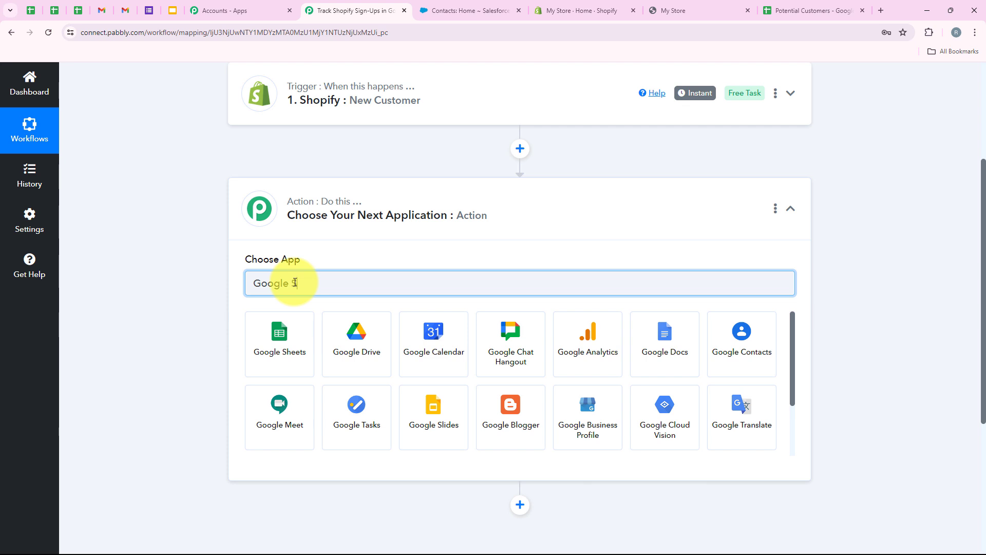
type("heet")
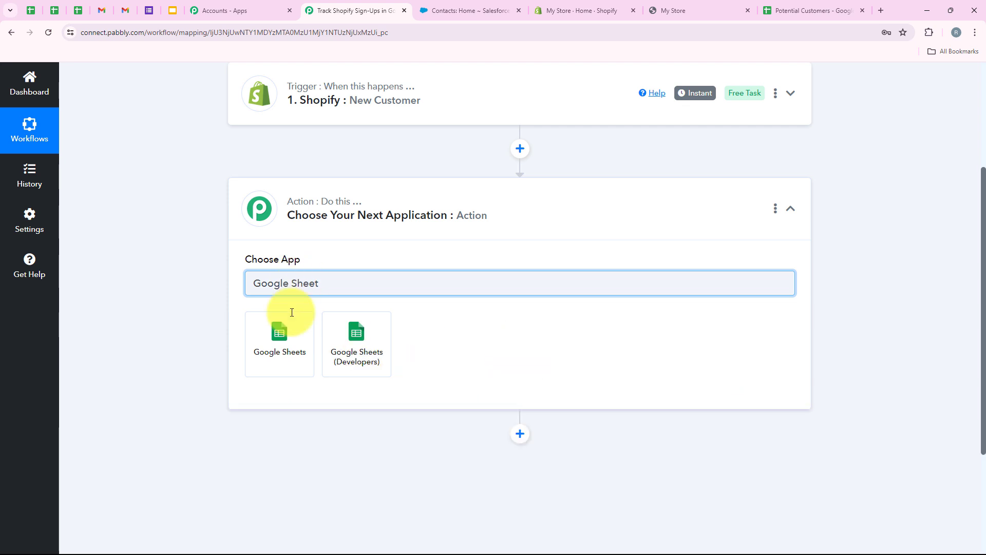
left_click(289, 343)
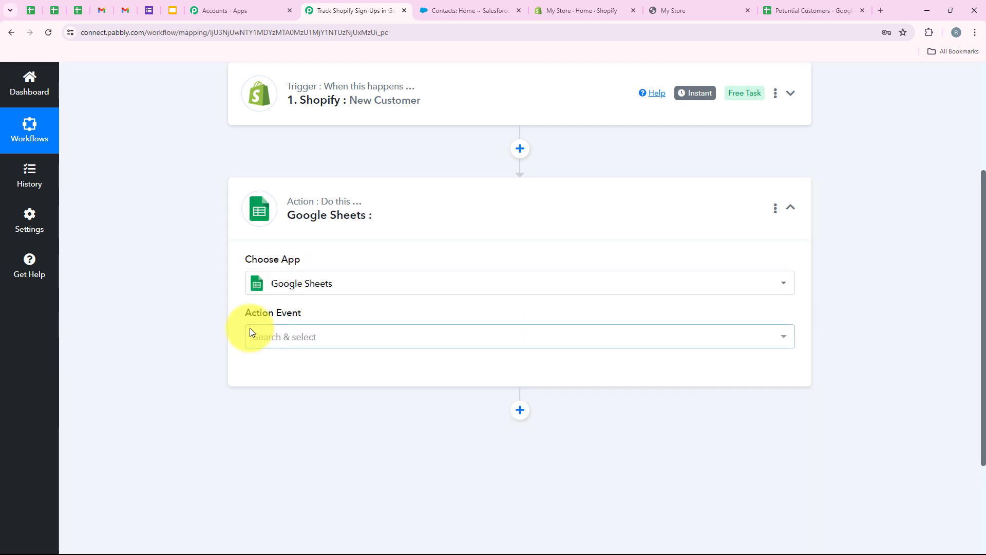
left_click_drag(246, 315, 313, 338)
left_click(313, 338)
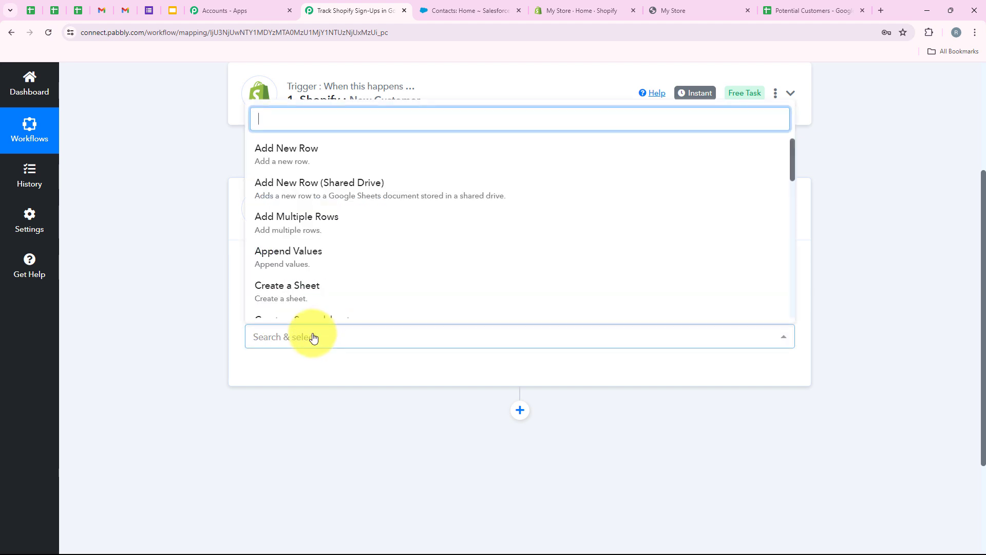
left_click(291, 161)
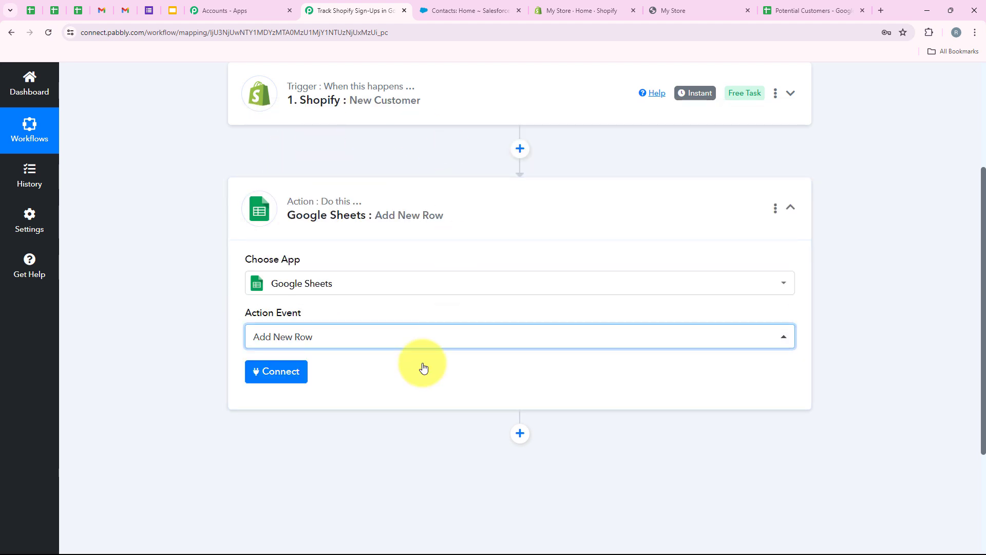
left_click(288, 384)
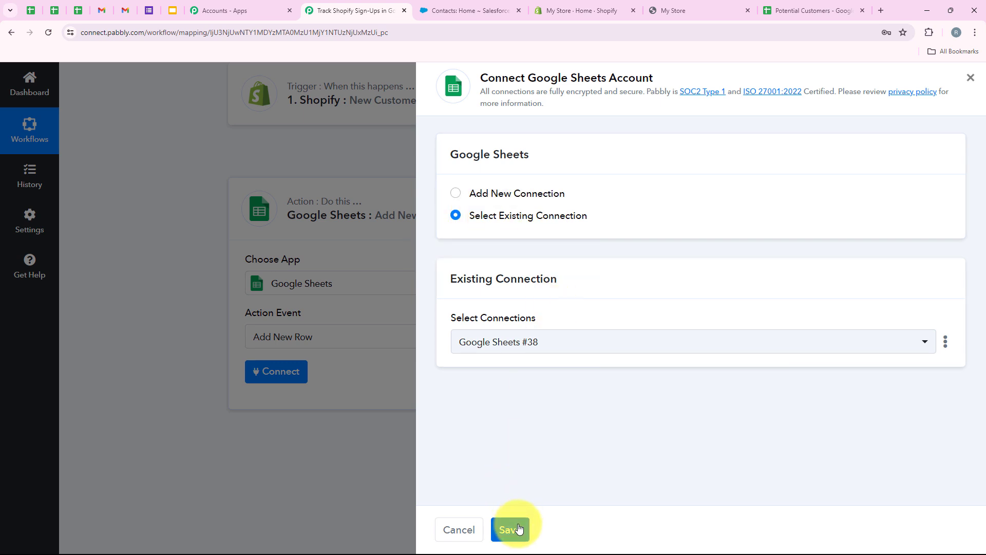
Step: Add a new Google Sheets connection by signing in with Google and allowing Pabbly access
left_click(530, 193)
left_click(553, 363)
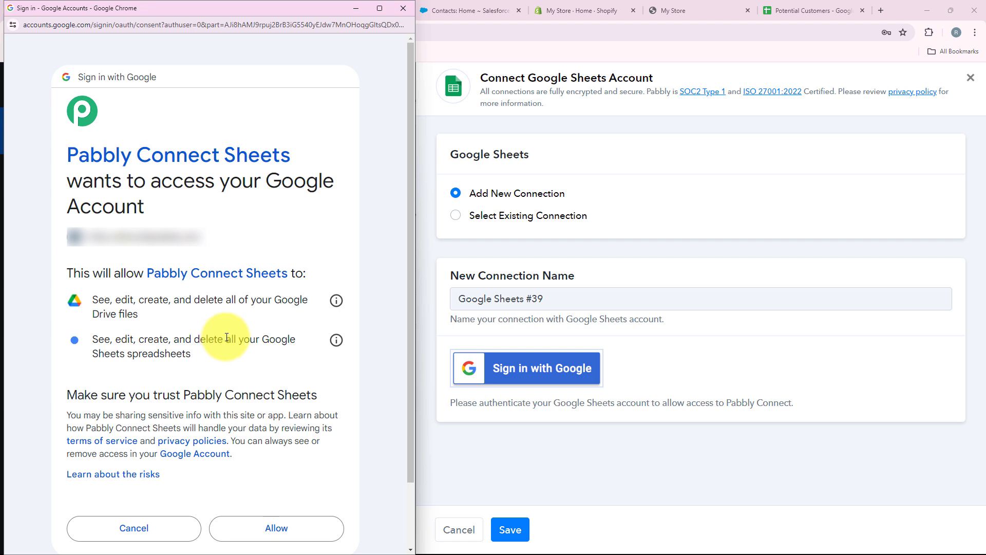
left_click(268, 522)
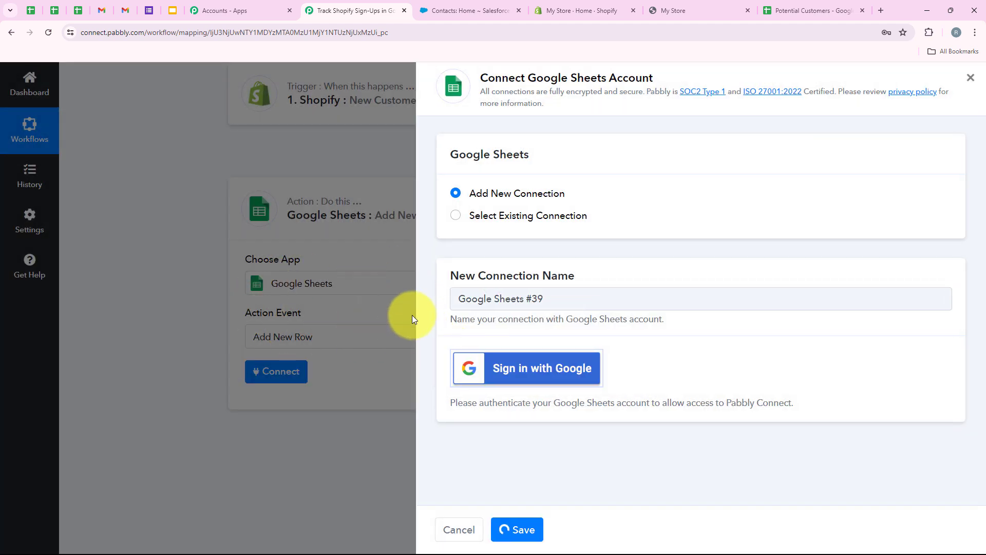
scroll(356, 347, "down", 3)
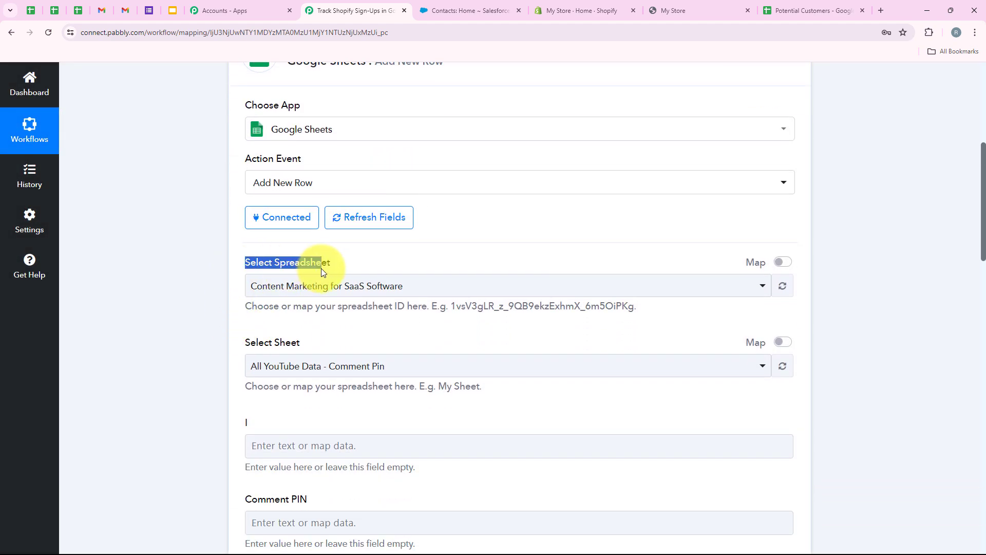
Step: Review the spreadsheet and sheet selection fields after checking the spreadsheet
left_click(264, 327)
left_click_drag(239, 345, 343, 332)
left_click(344, 332)
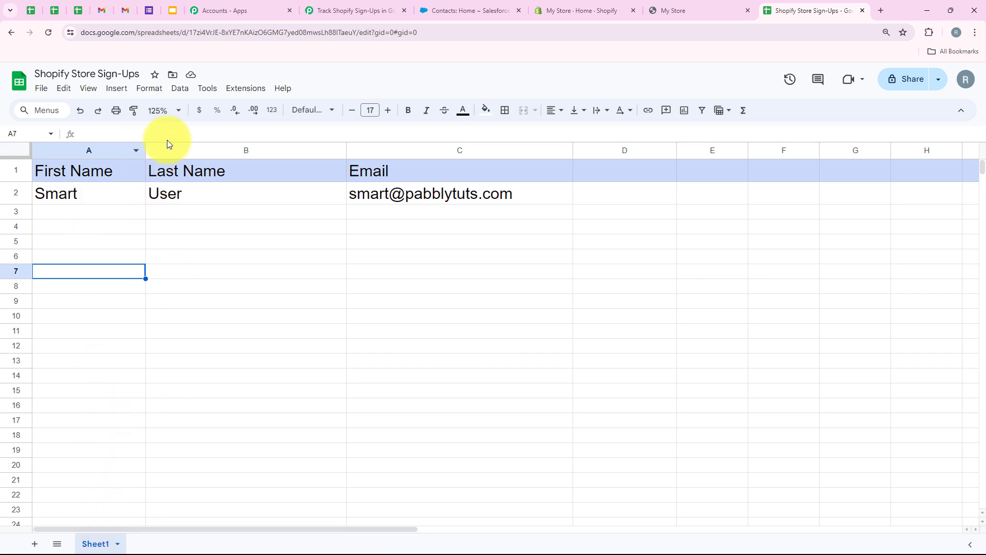
left_click(346, 10)
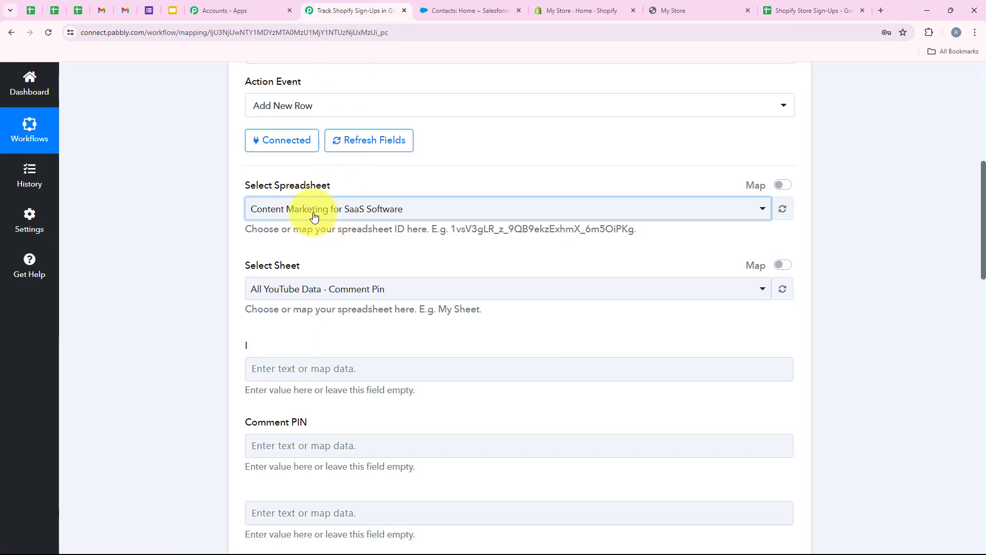
Step: Choose the Shopify Store Sign-Ups spreadsheet and Sheet1, comparing fields with the sheet's columns
left_click(273, 210)
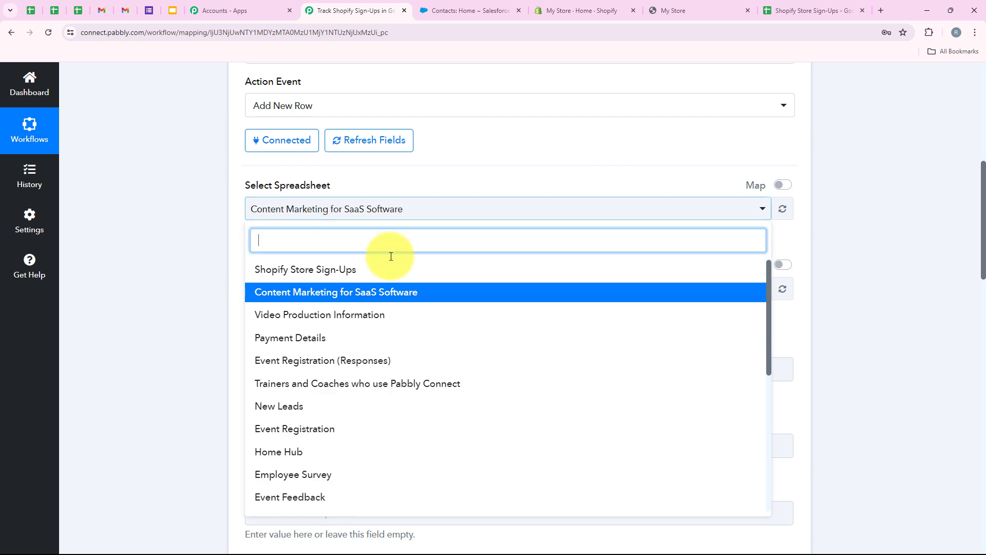
left_click(326, 268)
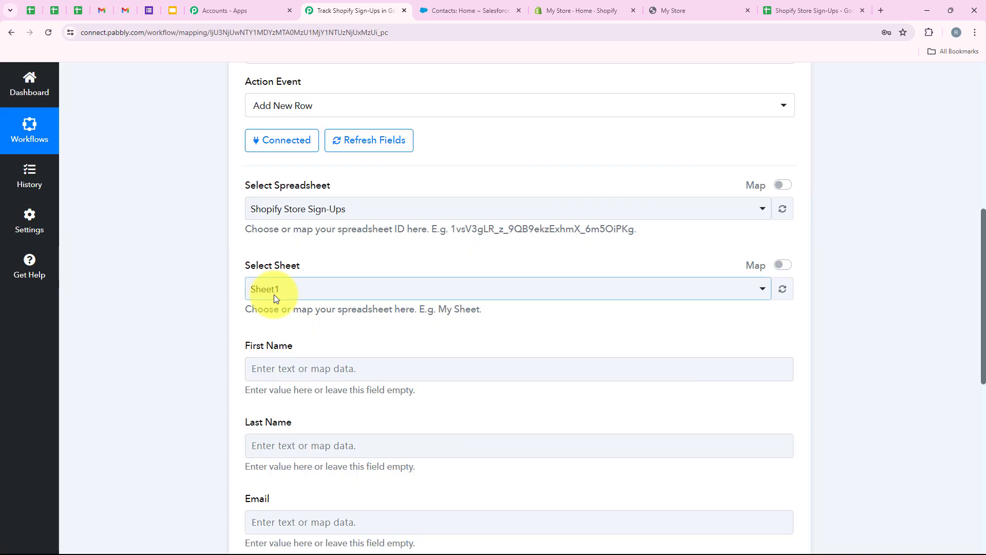
left_click(273, 295)
left_click(308, 348)
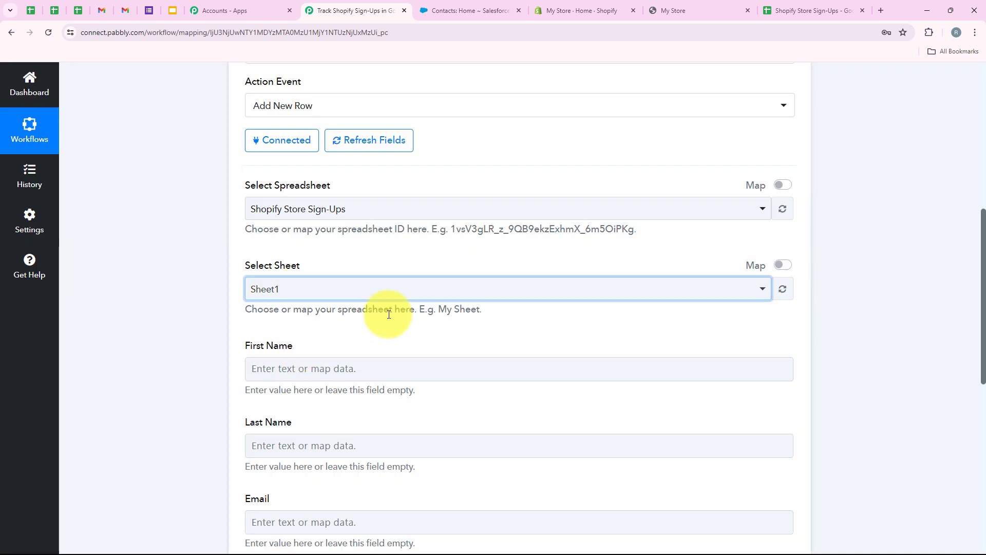
scroll(385, 315, "down", 3)
scroll(390, 311, "down", 1)
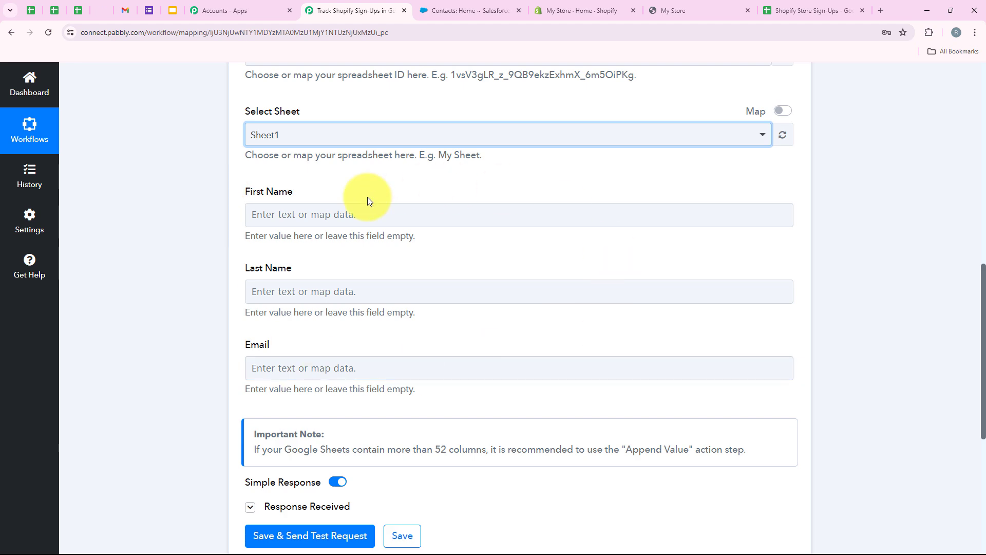
left_click(777, 4)
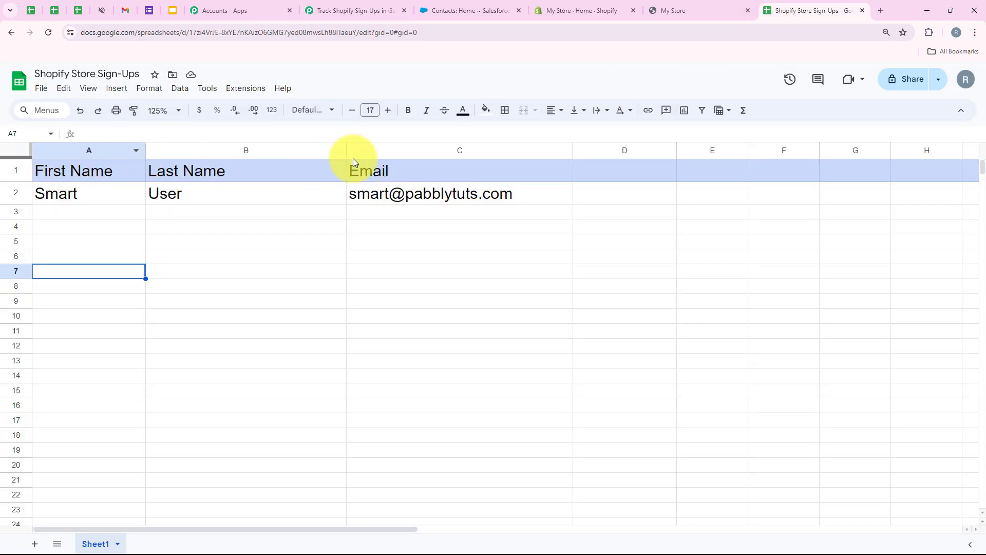
left_click(334, 10)
Step: Map the Shopify New Customer First Name into the sheet's First Name field, clearing the stray typed text
scroll(311, 259, "down", 2)
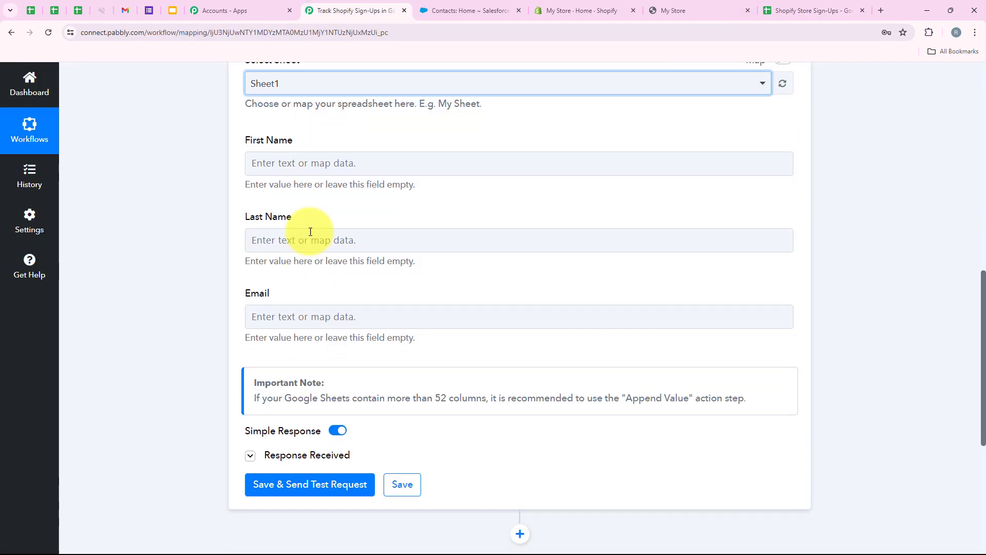
left_click(300, 164)
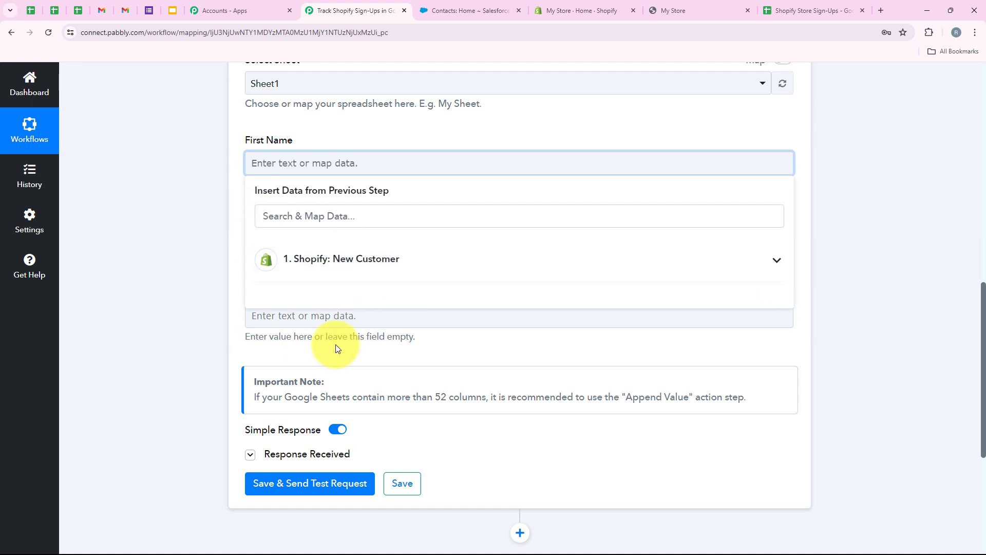
left_click(201, 275)
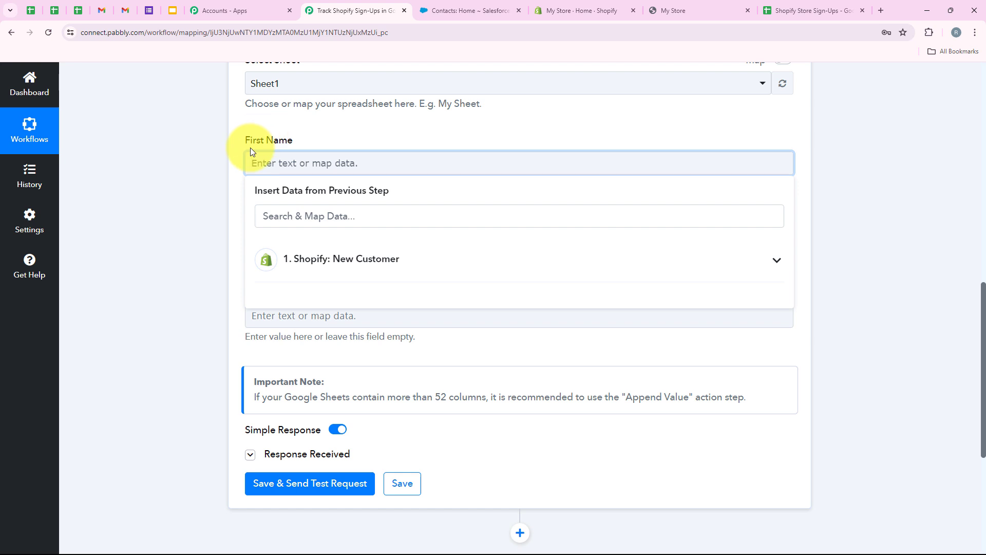
type("Demo")
left_click(199, 188)
left_click_drag(327, 163, 245, 174)
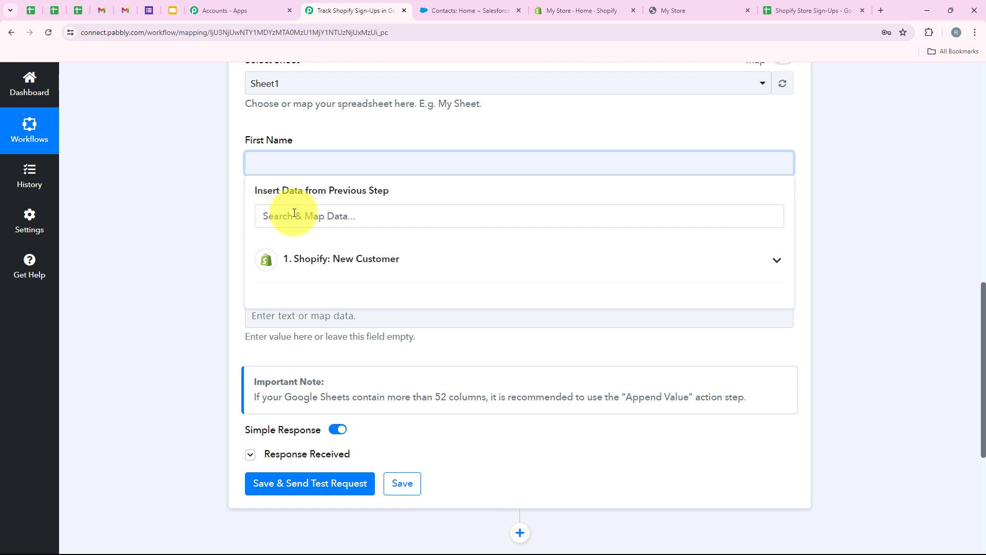
left_click(334, 271)
left_click(340, 213)
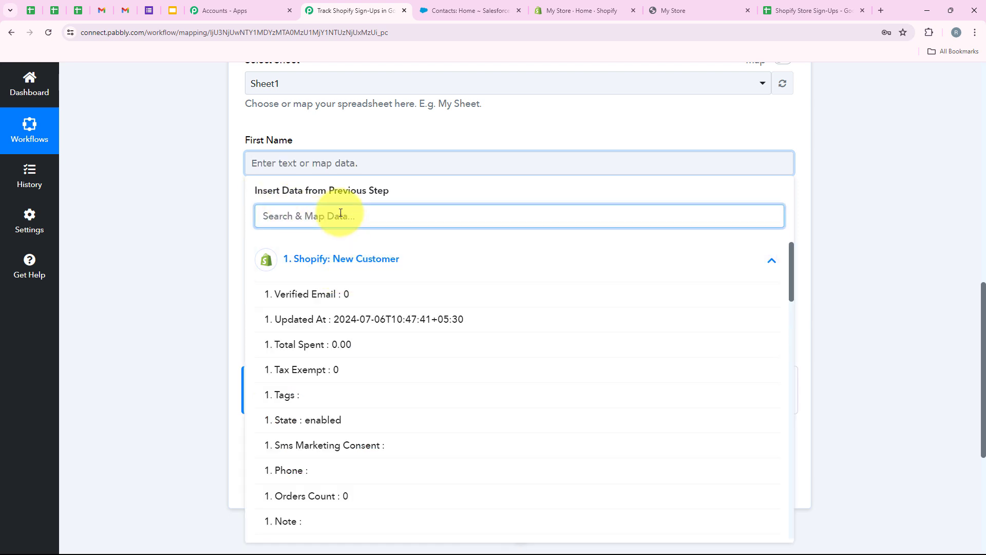
type("First")
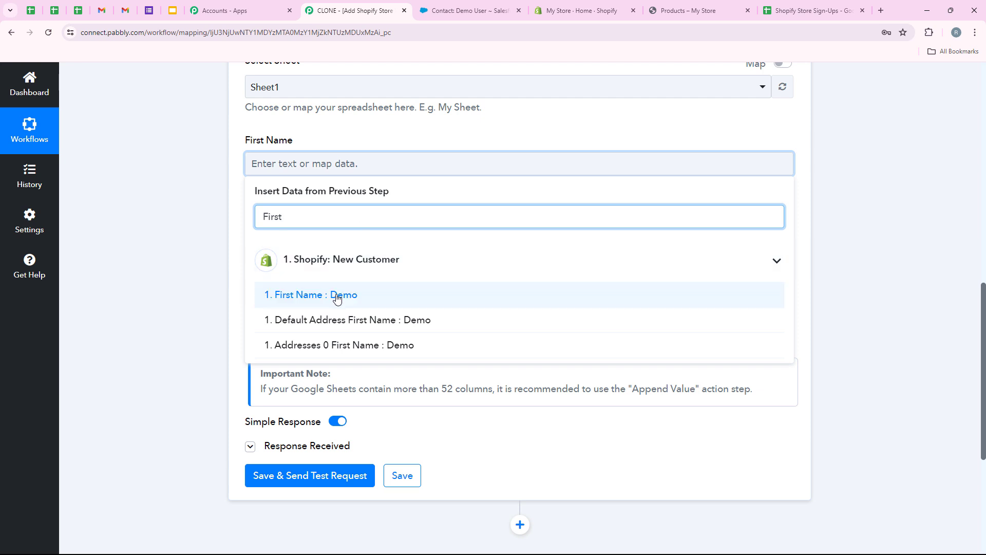
left_click(336, 296)
left_click(228, 178)
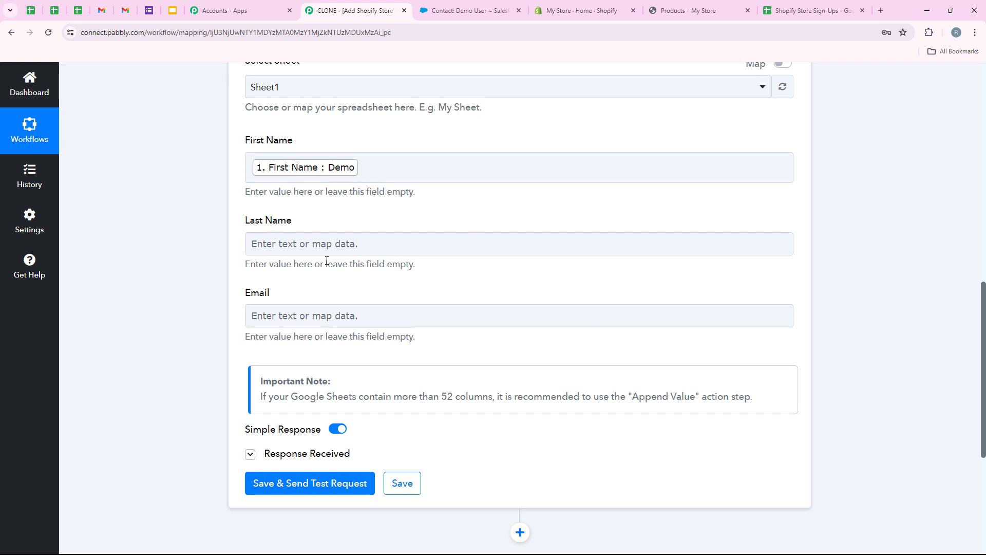
Step: Map the Shopify Last Name and Email into the Last Name and Email fields
left_click(329, 243)
scroll(352, 227, "down", 2)
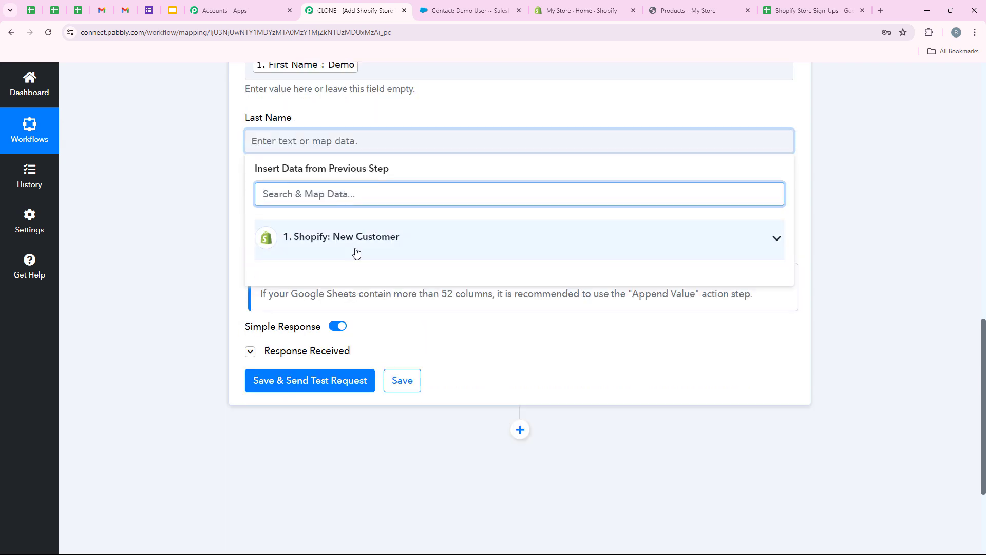
type("last na")
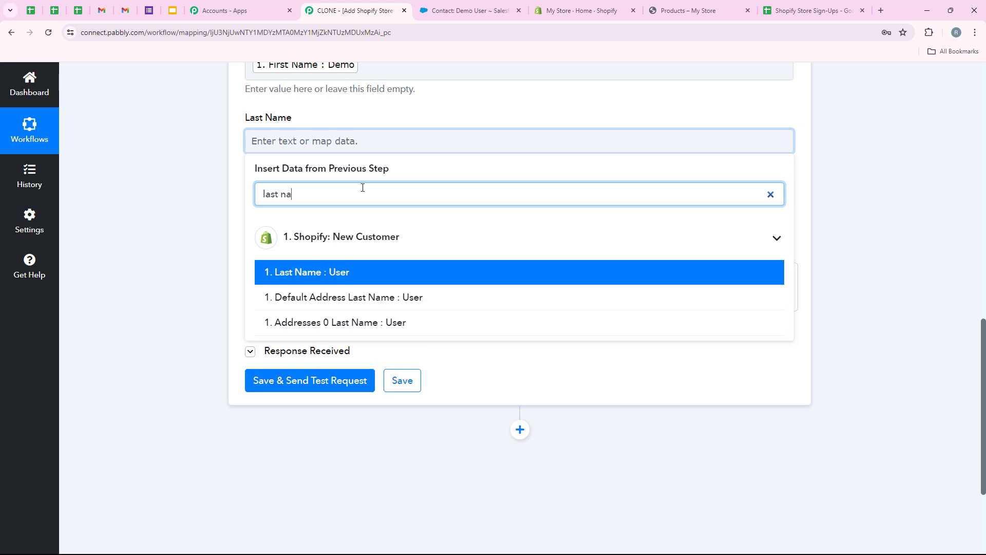
type("me")
left_click(346, 273)
left_click(199, 171)
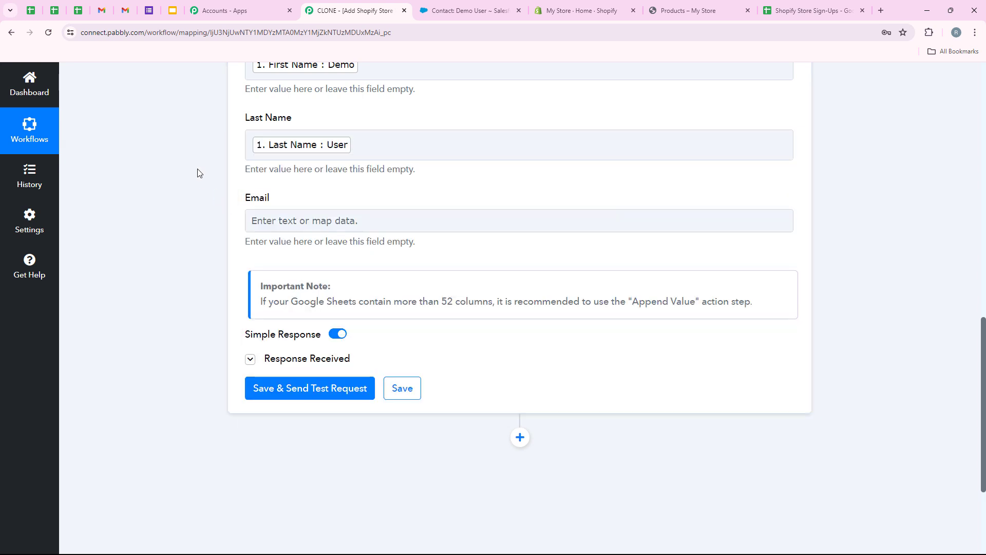
scroll(280, 171, "down", 1)
left_click(280, 171)
left_click(303, 220)
type("email")
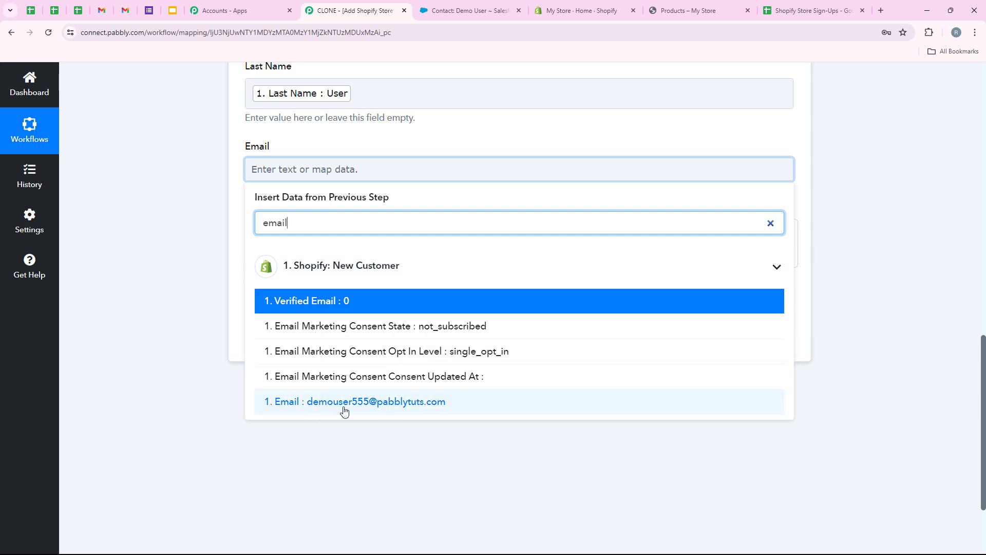
left_click(343, 410)
scroll(190, 239, "up", 4)
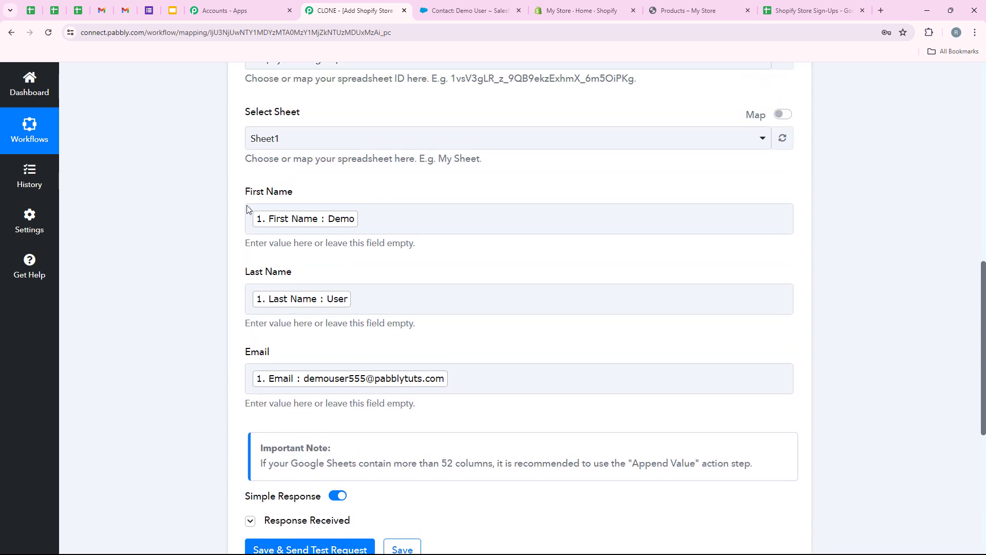
scroll(247, 205, "down", 3)
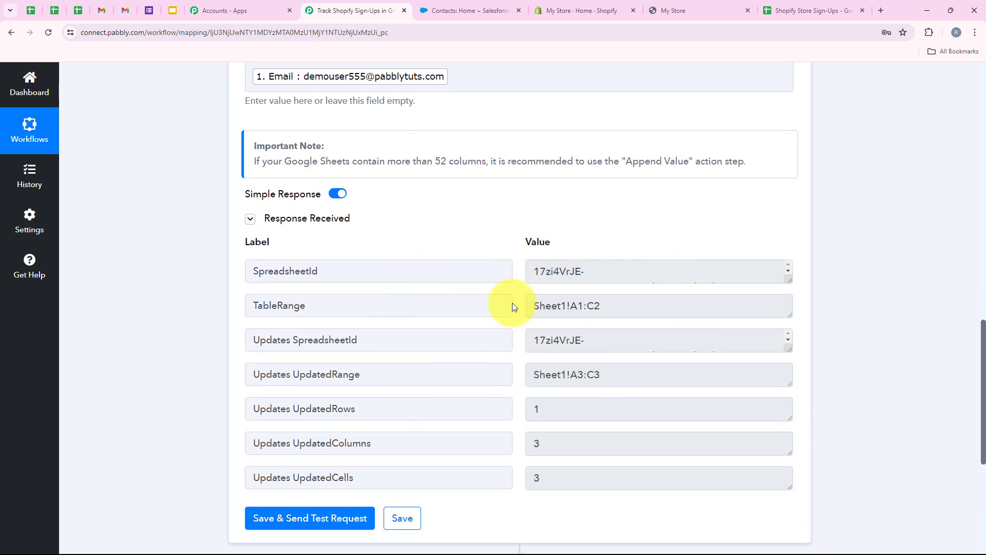
left_click(808, 6)
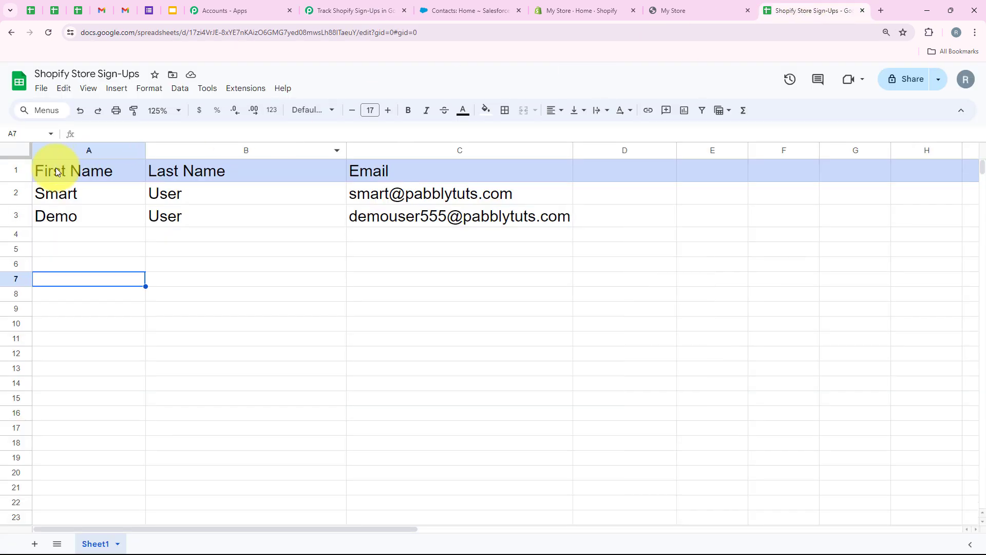
Step: Select row 3 to confirm the Demo User sign-up landed, then go back to Pabbly Connect
left_click(16, 214)
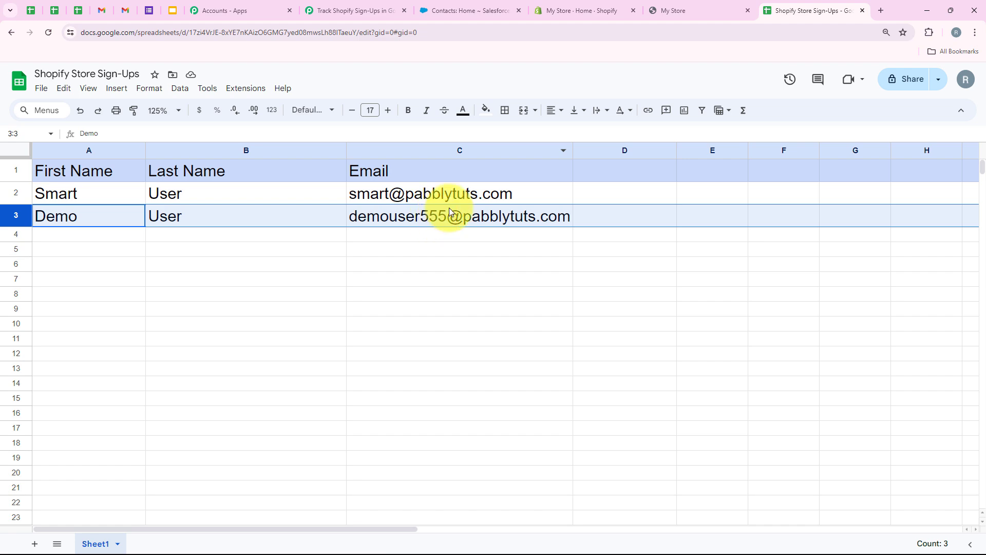
left_click(337, 293)
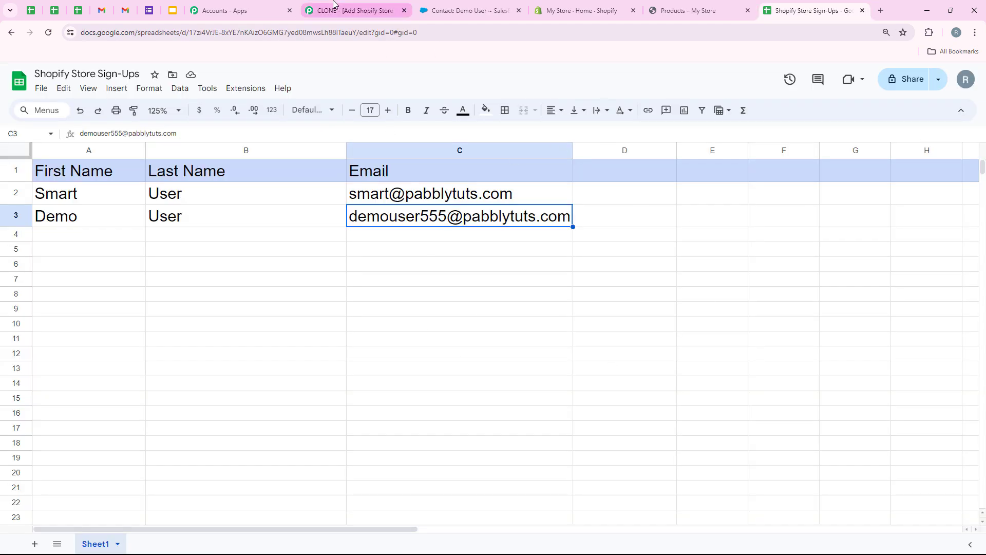
left_click(350, 10)
scroll(409, 329, "up", 7)
scroll(410, 329, "up", 3)
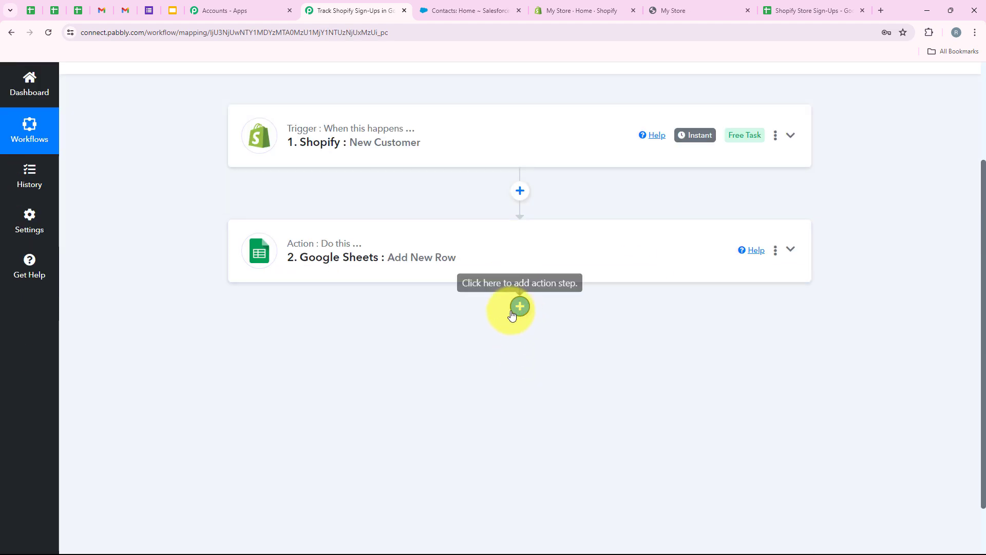
Step: Add a Salesforce step after Google Sheets using the Create Contact action event
left_click(520, 307)
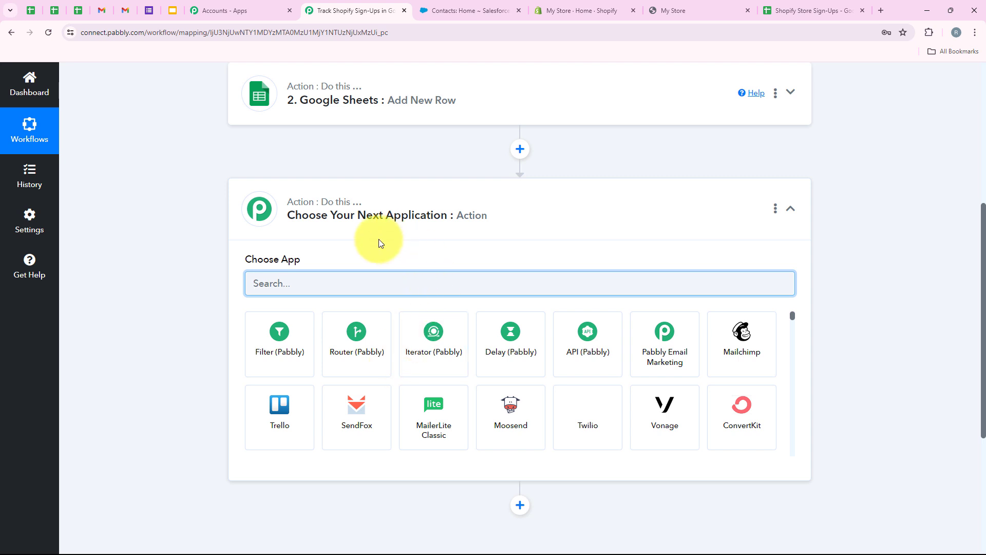
type("Sa")
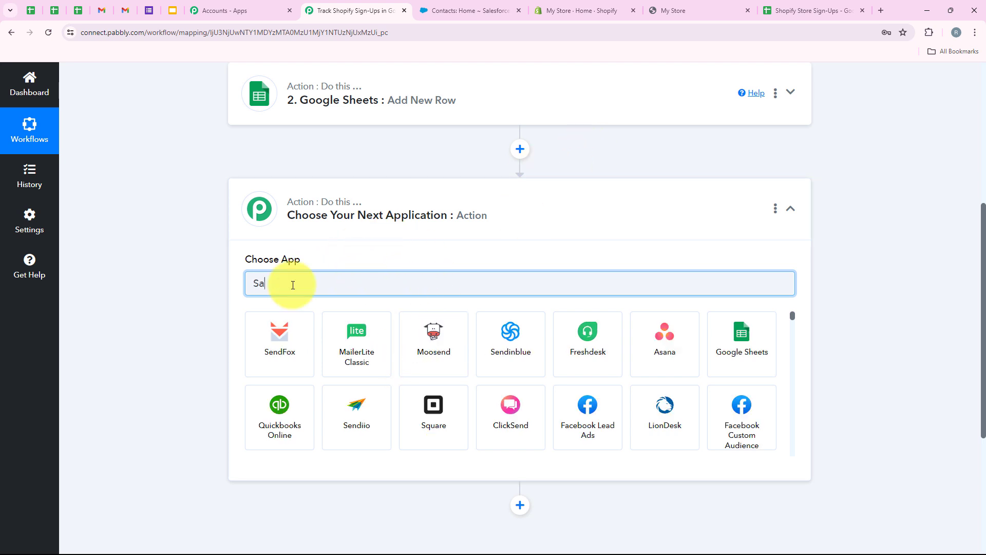
type("les")
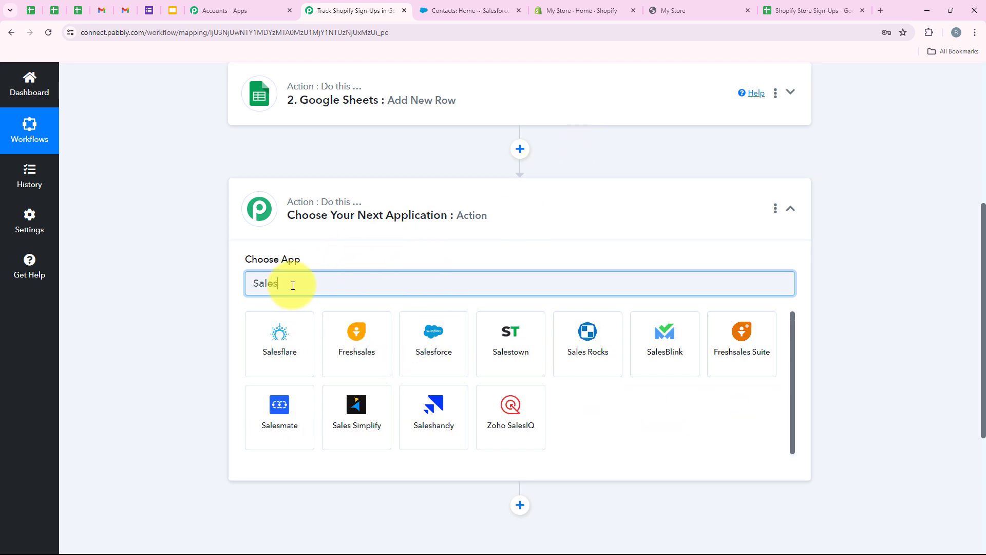
type("f")
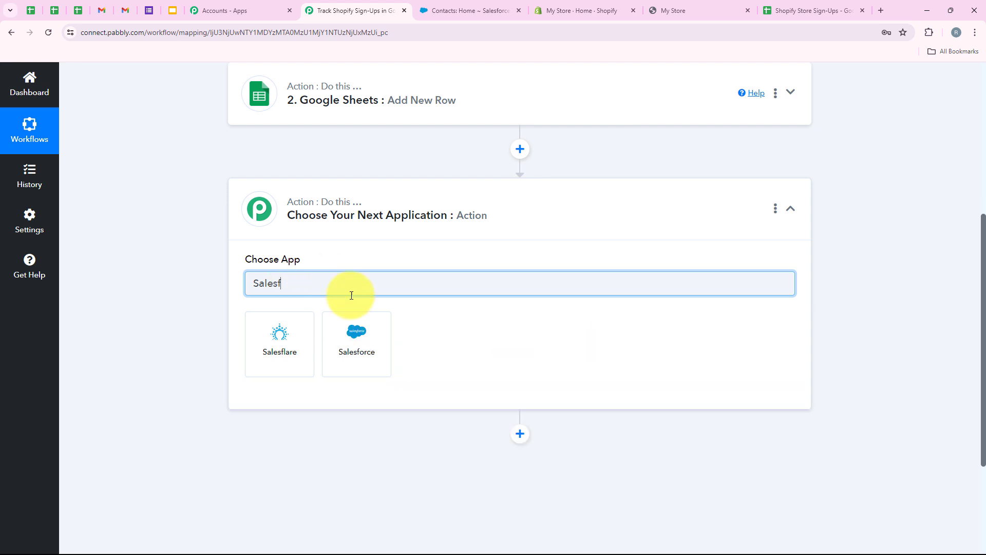
left_click(344, 356)
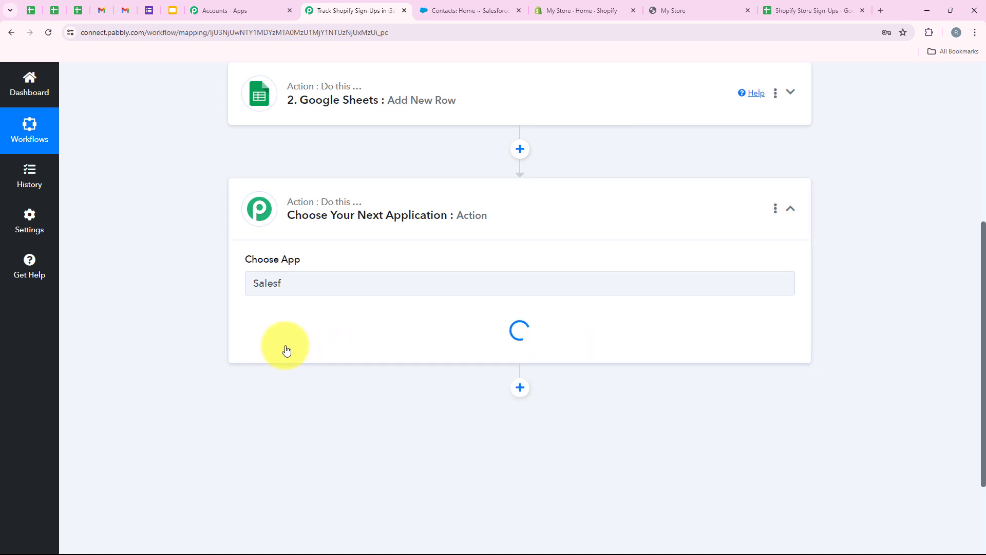
left_click_drag(242, 315, 332, 315)
left_click(324, 337)
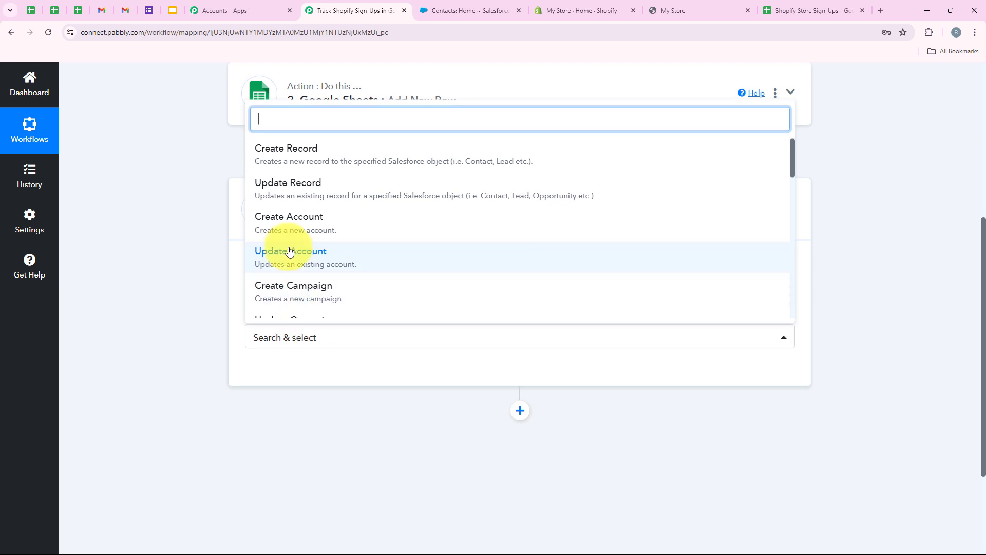
scroll(289, 251, "down", 5)
left_click(279, 207)
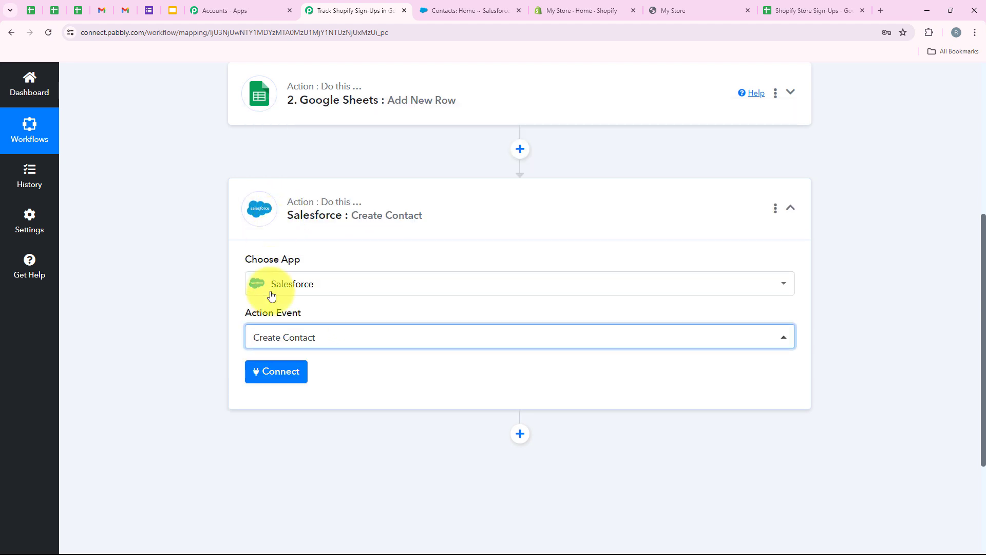
Step: Add a new connection via Connect With Salesforce and authorize the Salesforce account
left_click(270, 370)
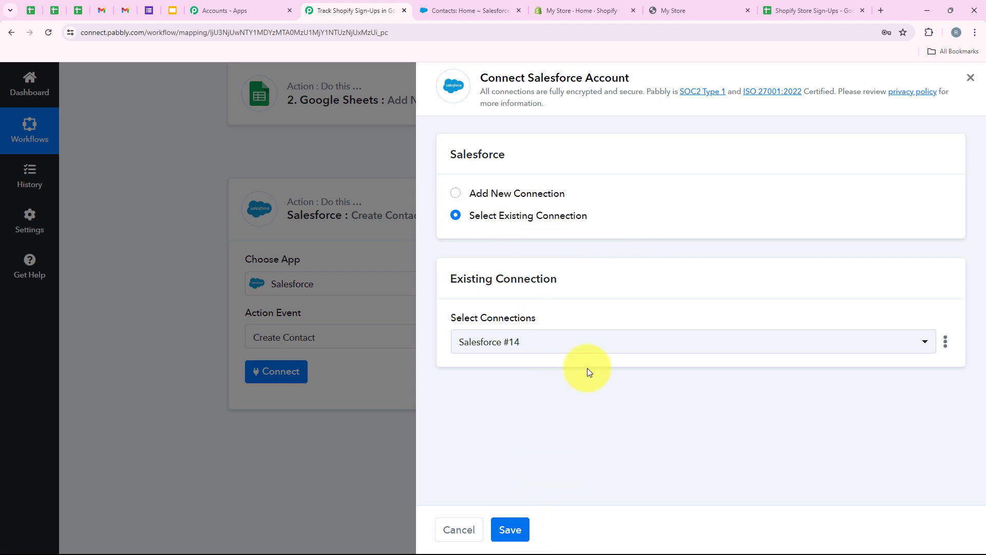
left_click(539, 198)
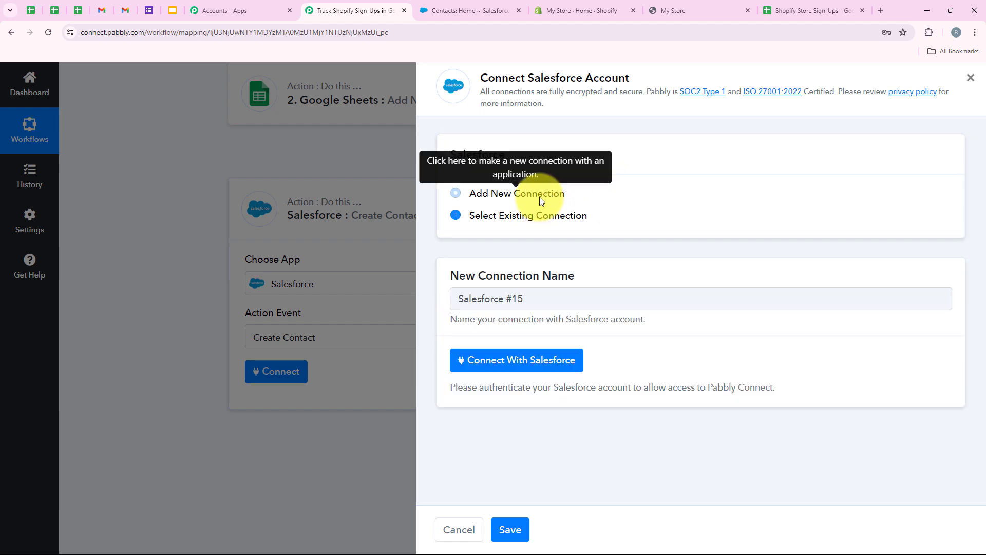
left_click(554, 363)
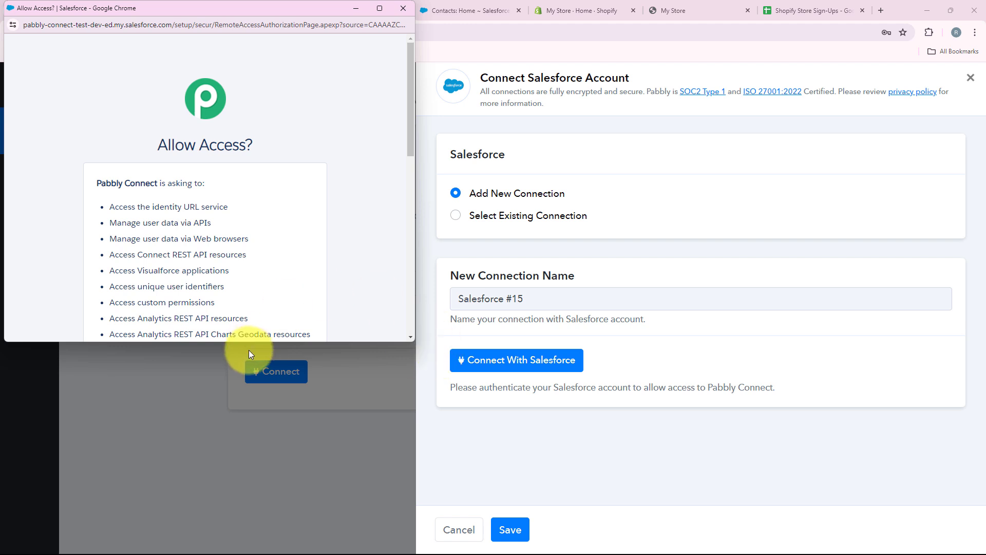
scroll(242, 319, "down", 5)
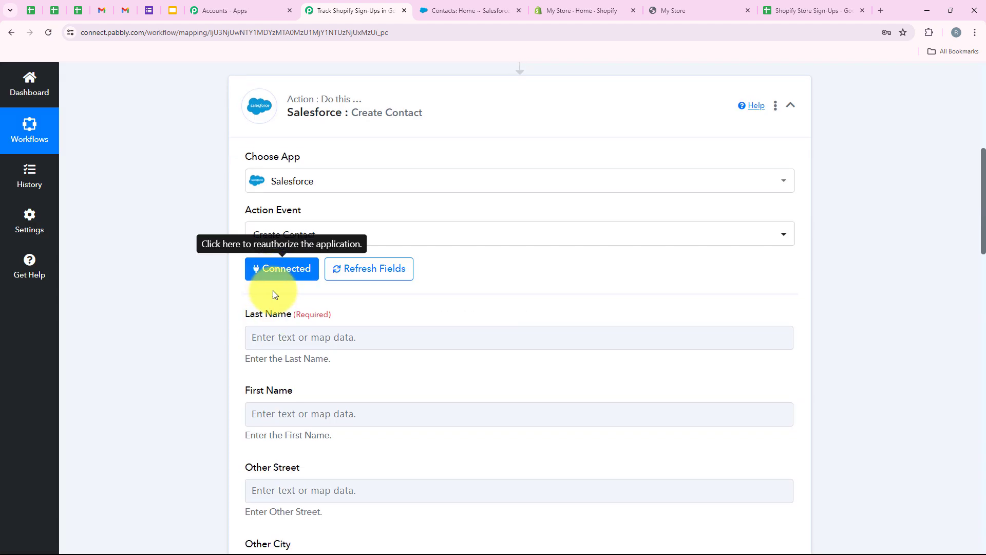
Step: Map the Shopify Last Name into the Salesforce contact's Last Name field
scroll(273, 311, "down", 4)
scroll(259, 315, "up", 4)
scroll(238, 330, "down", 1)
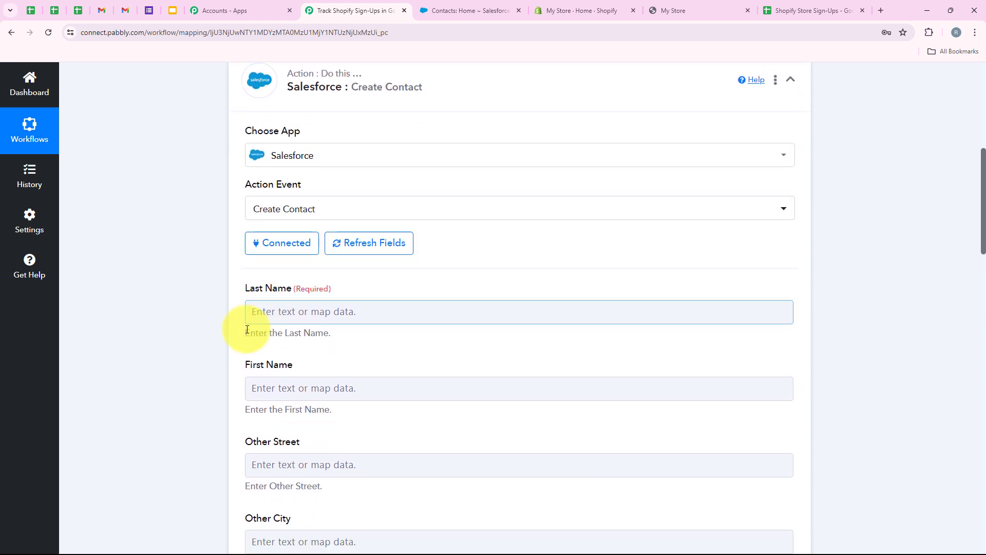
left_click(315, 284)
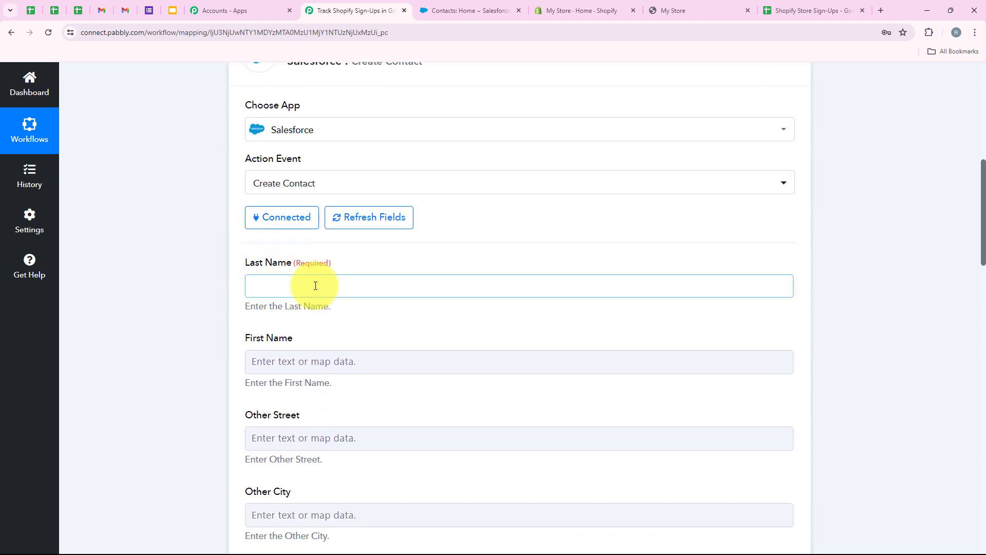
left_click(300, 285)
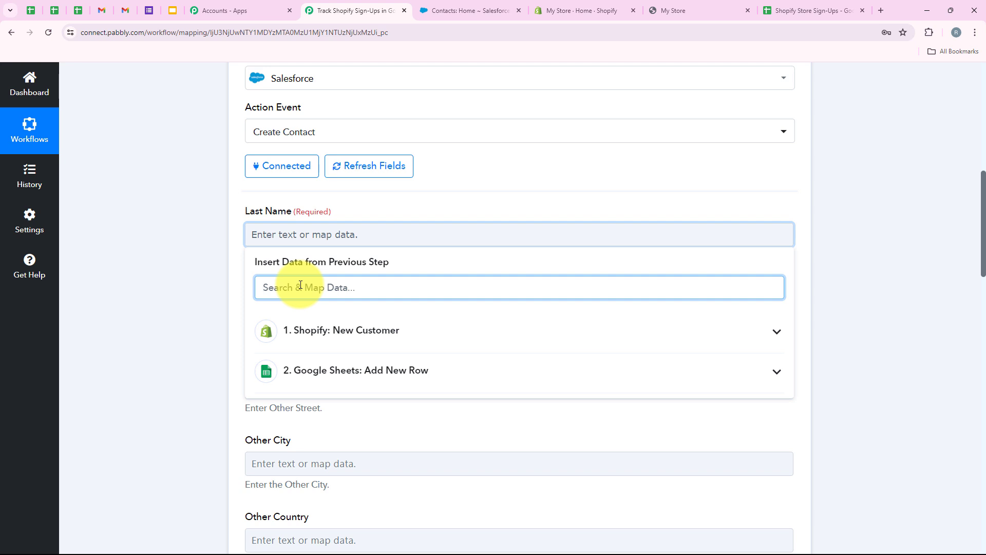
type("las")
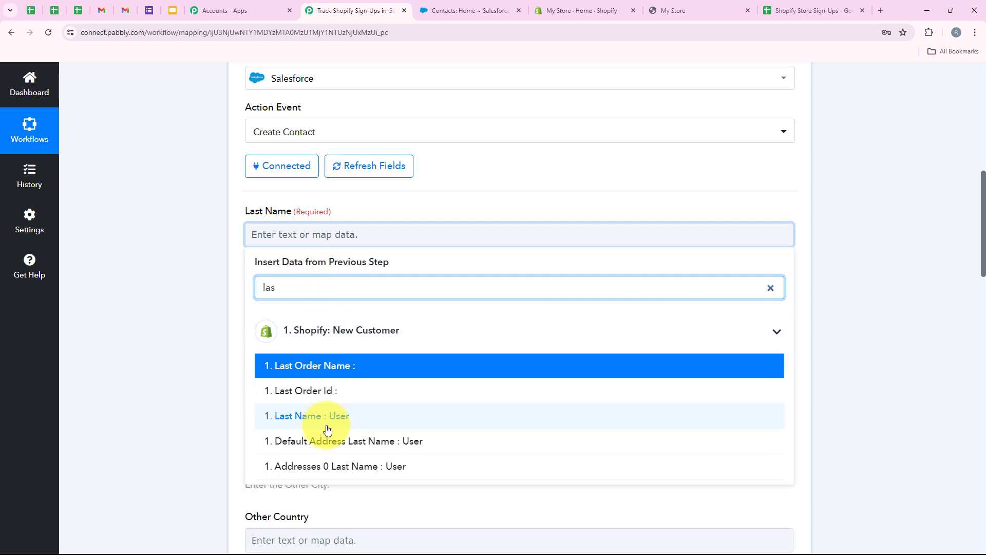
left_click(326, 427)
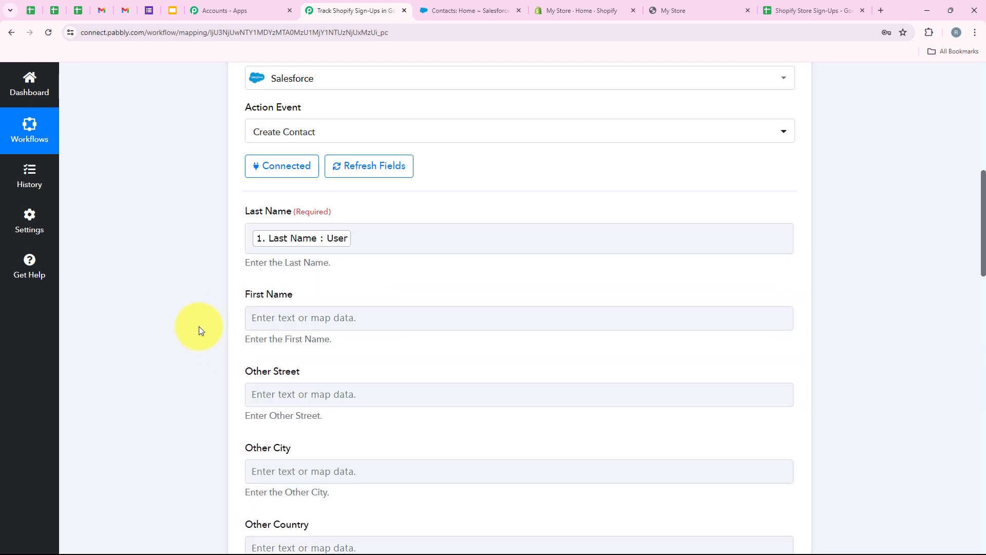
scroll(199, 326, "down", 2)
Step: Map the Shopify First Name into the contact's First Name field
left_click(253, 215)
left_click(312, 277)
type("firs")
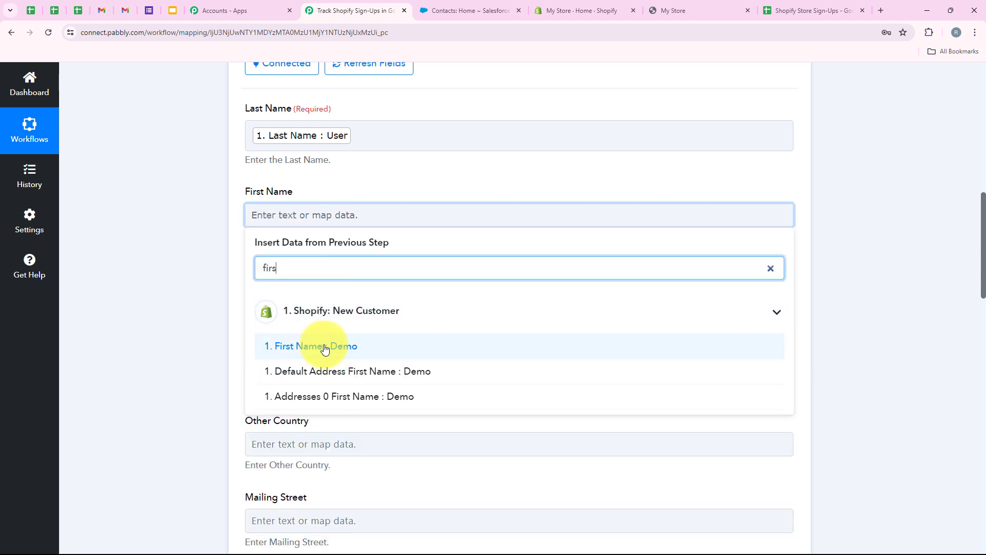
left_click(325, 349)
left_click(214, 277)
scroll(213, 279, "down", 1)
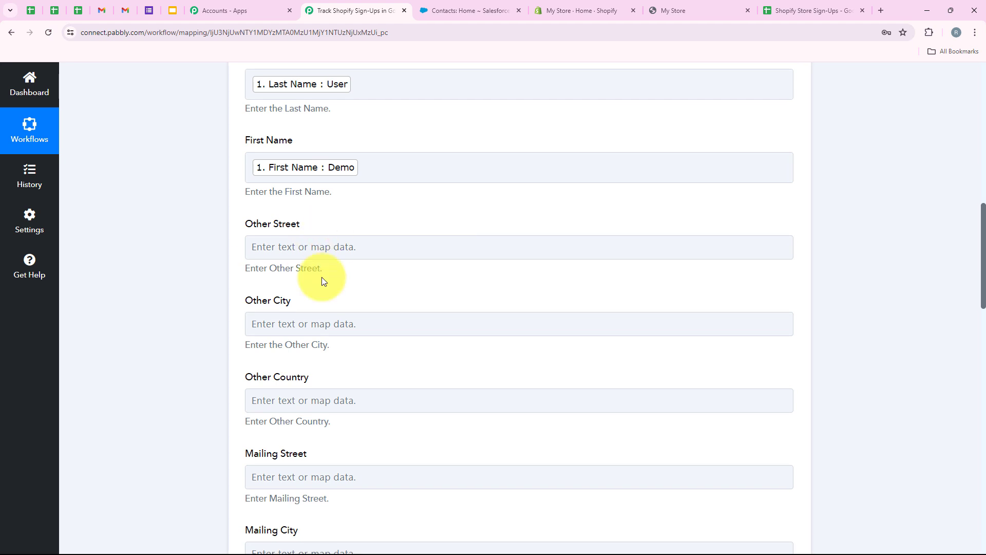
scroll(335, 319, "down", 3)
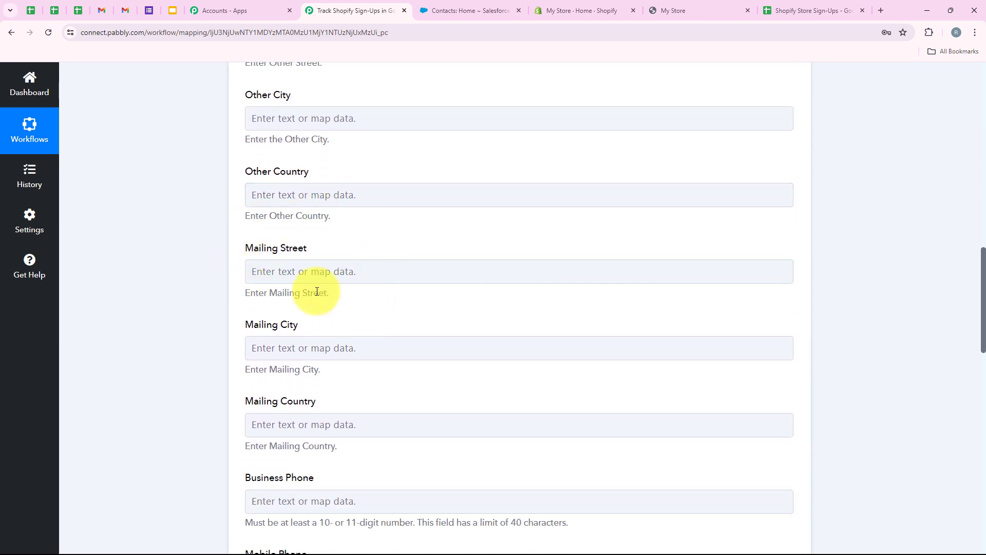
left_click(293, 343)
scroll(298, 347, "down", 2)
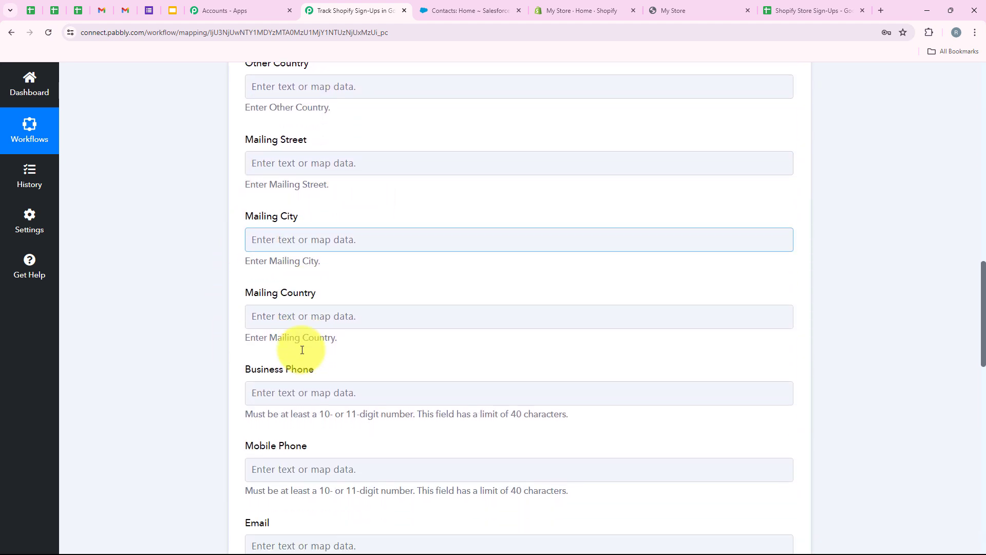
scroll(378, 357, "down", 2)
scroll(379, 356, "up", 3)
scroll(378, 357, "down", 6)
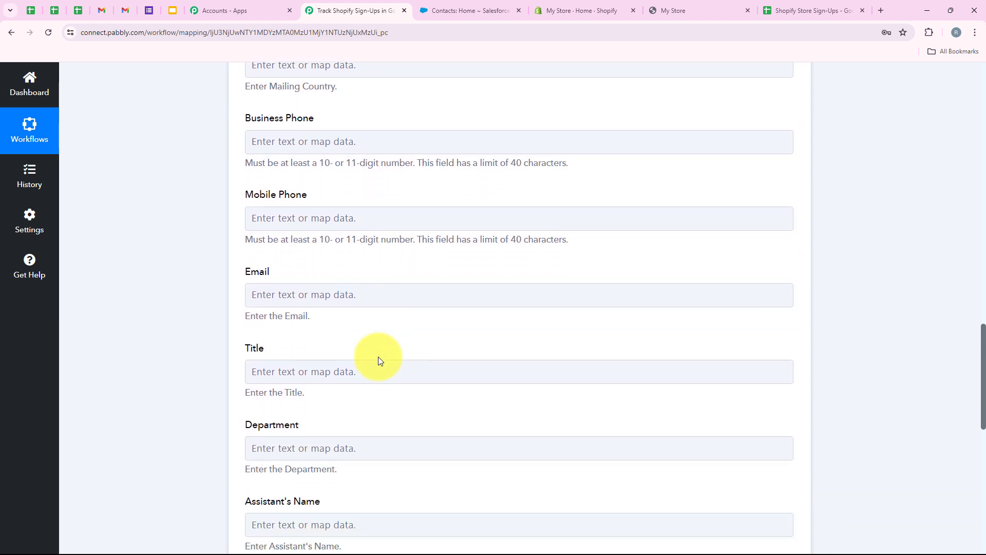
scroll(378, 357, "up", 4)
scroll(396, 333, "down", 2)
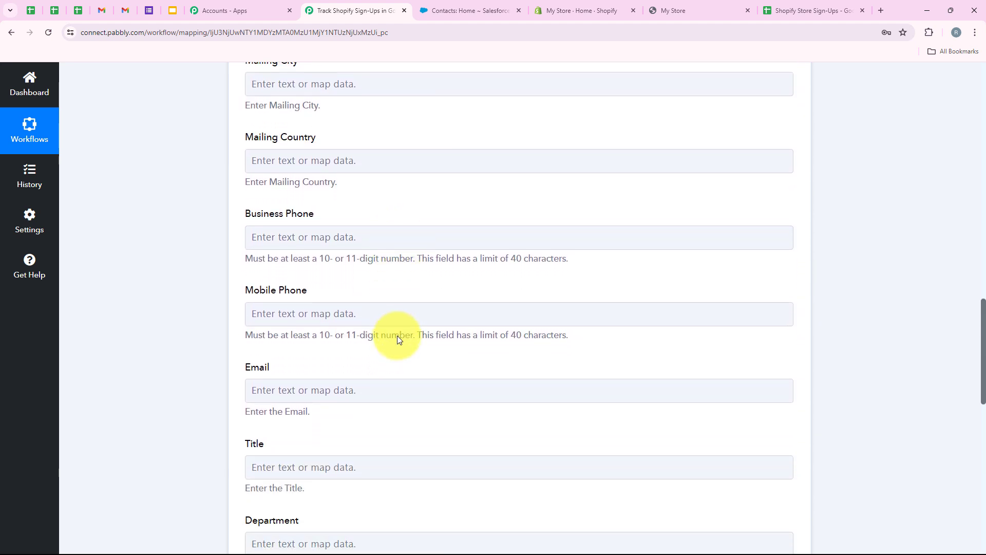
scroll(397, 335, "down", 2)
Step: Map the Shopify customer's Email into the contact's Email field
left_click_drag(243, 278, 337, 258)
left_click(332, 290)
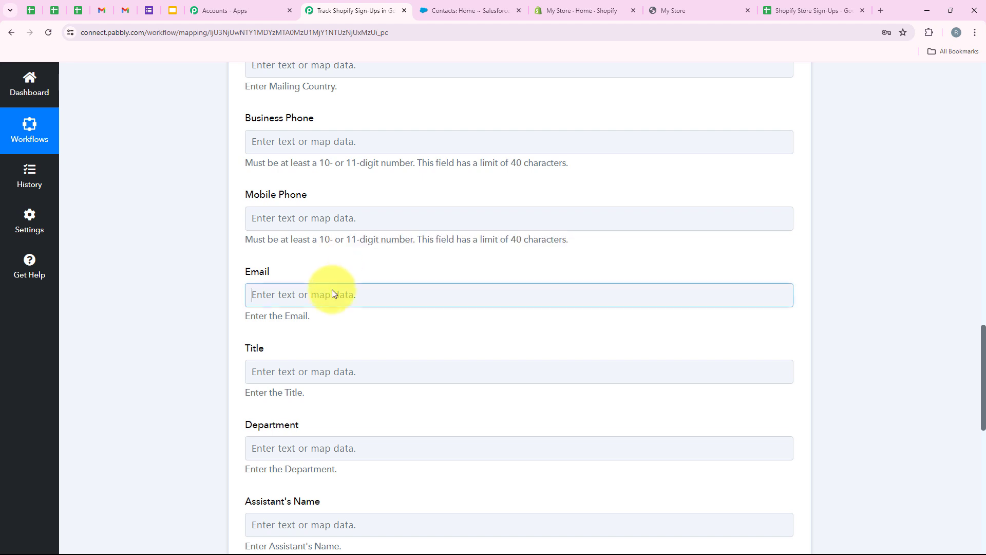
left_click(271, 342)
type("em")
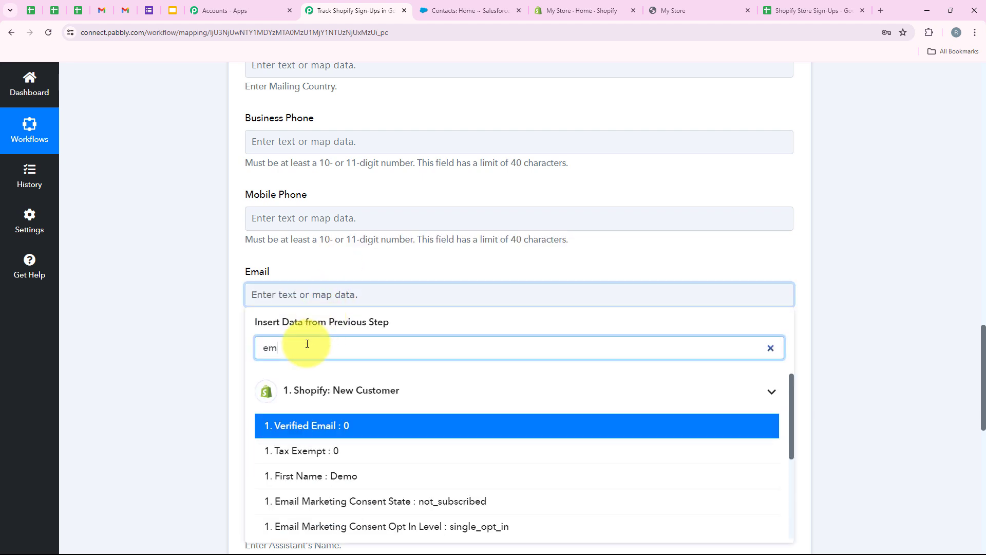
type("ail")
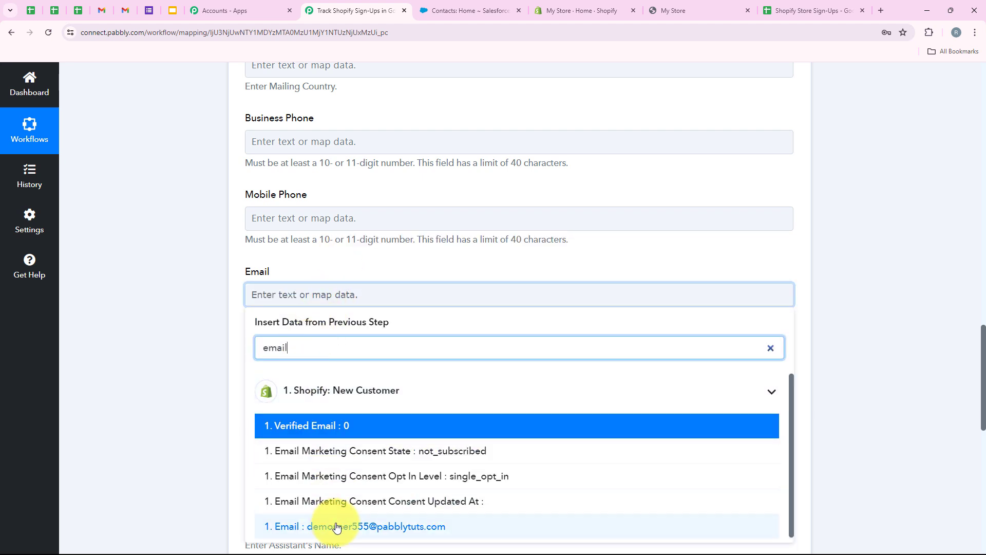
left_click(269, 525)
scroll(199, 352, "down", 5)
scroll(199, 350, "up", 7)
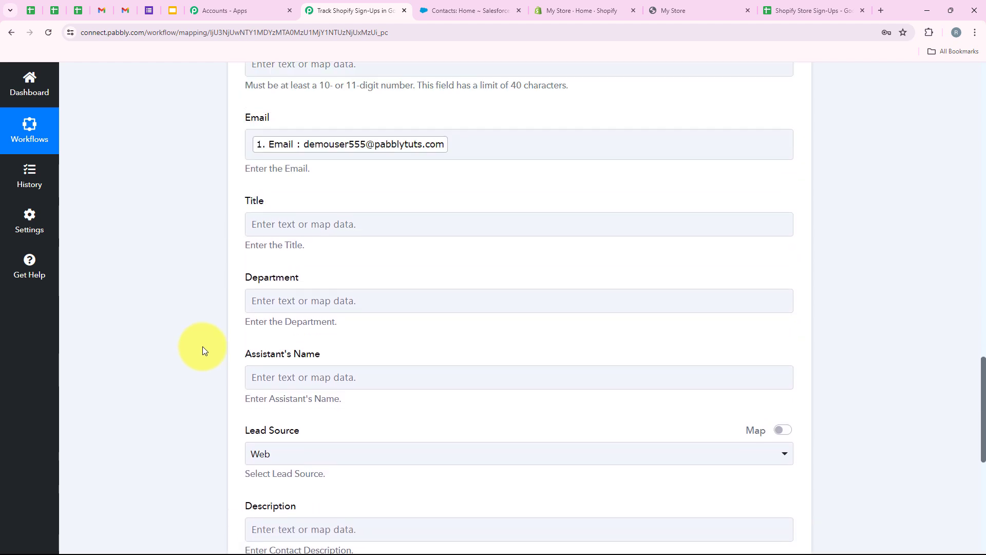
scroll(202, 351, "down", 10)
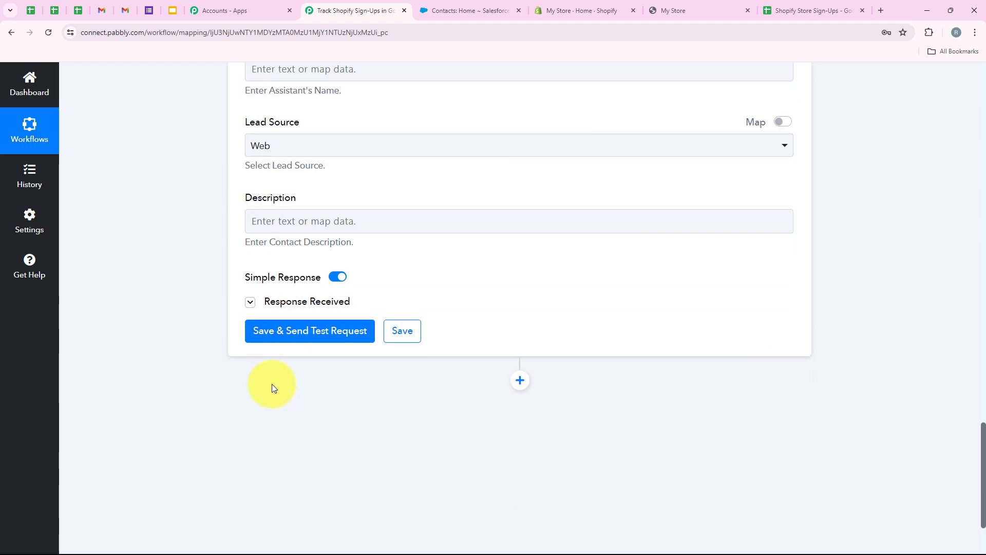
Step: Save and send the test request, then check the returned contact Id in the response
left_click(307, 328)
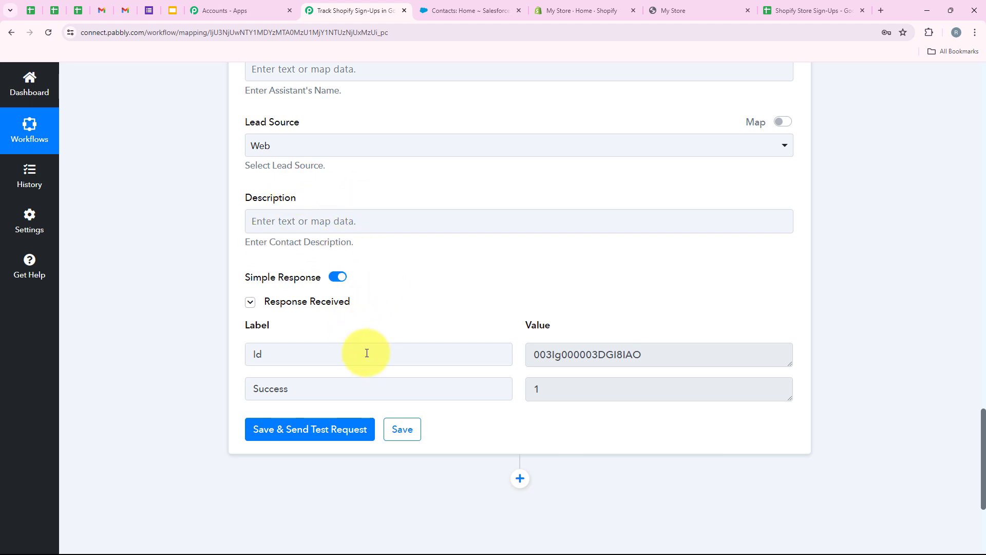
left_click_drag(648, 354, 513, 368)
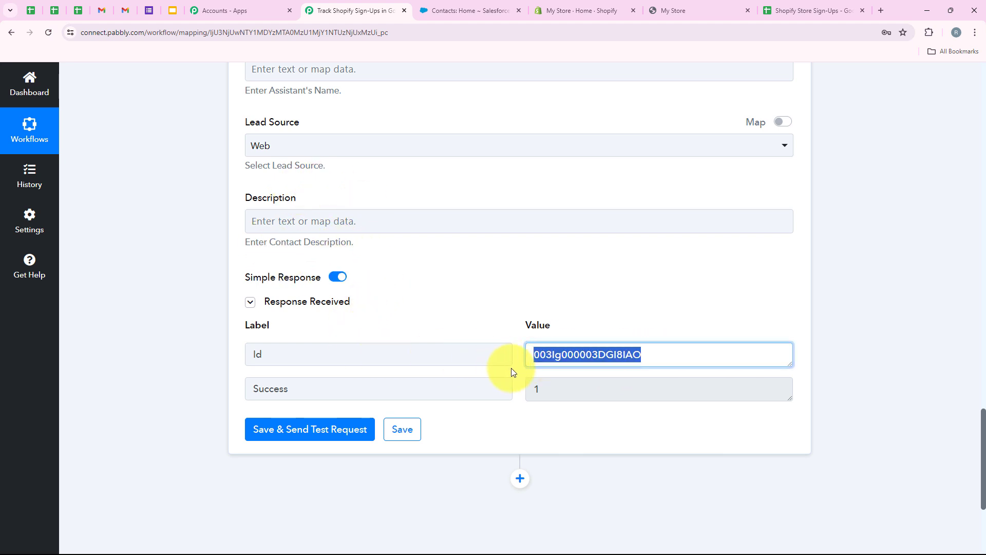
left_click(497, 333)
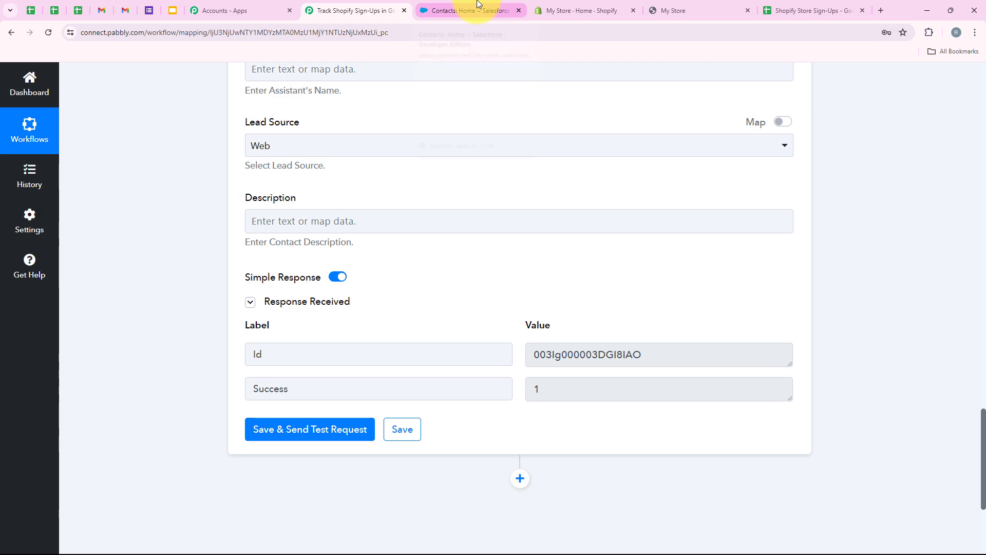
Step: Reload Salesforce Contacts, open the new contact from Recent Items and review its details, then return to Pabbly
left_click(478, 6)
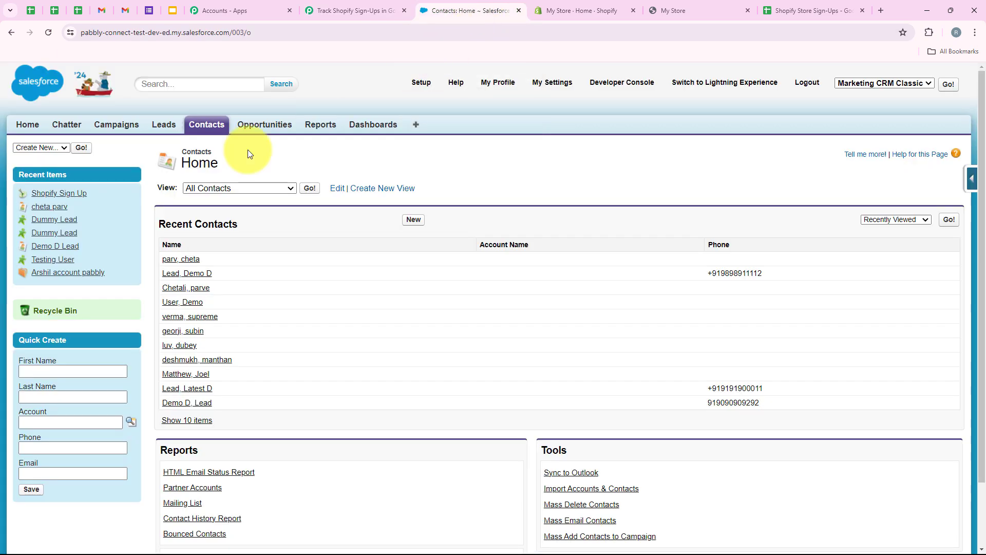
left_click(51, 32)
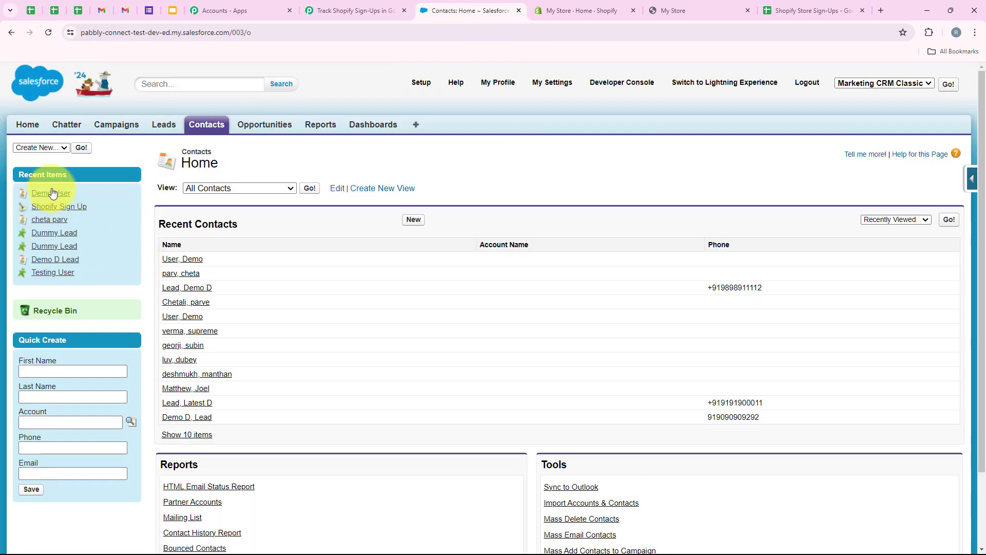
left_click(40, 193)
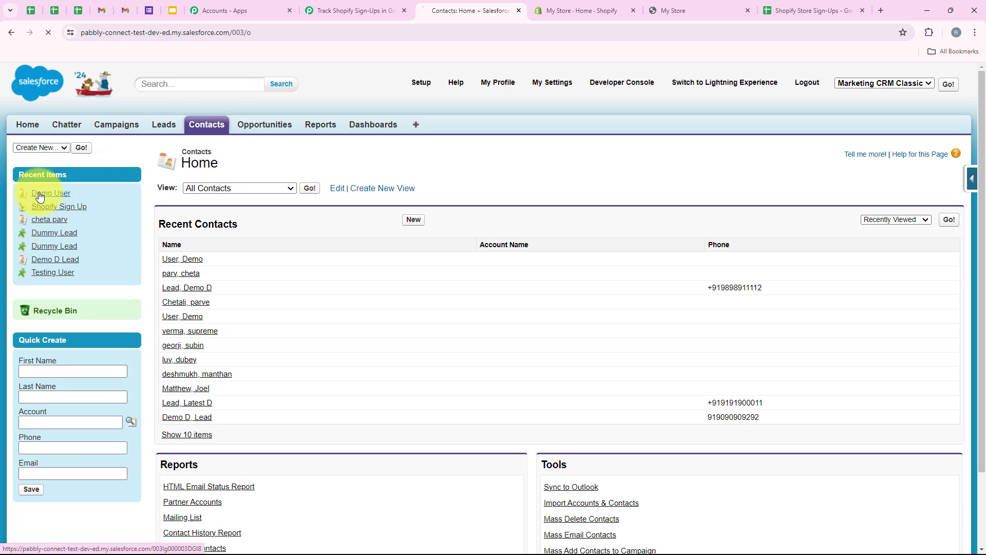
scroll(308, 308, "down", 2)
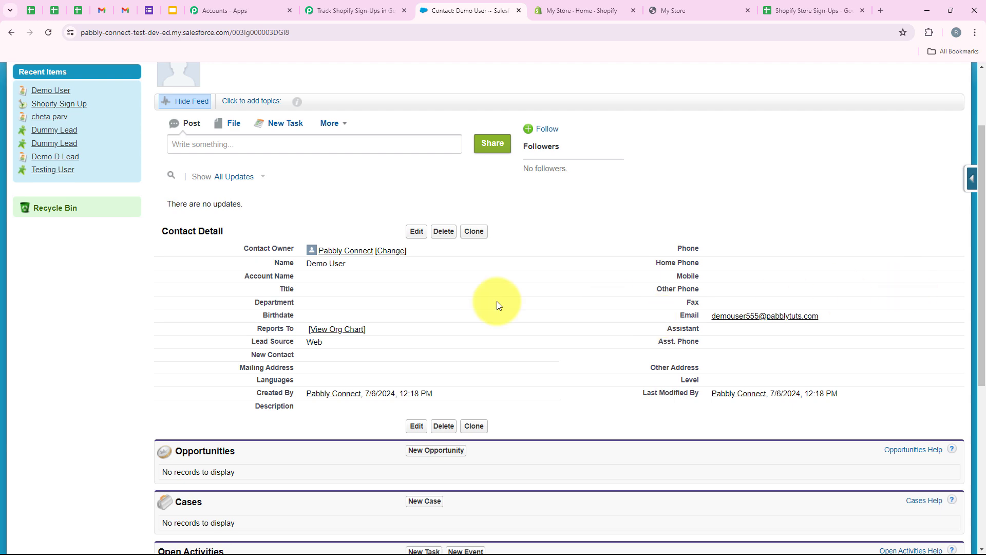
scroll(491, 305, "down", 1)
scroll(489, 303, "down", 4)
scroll(489, 304, "up", 6)
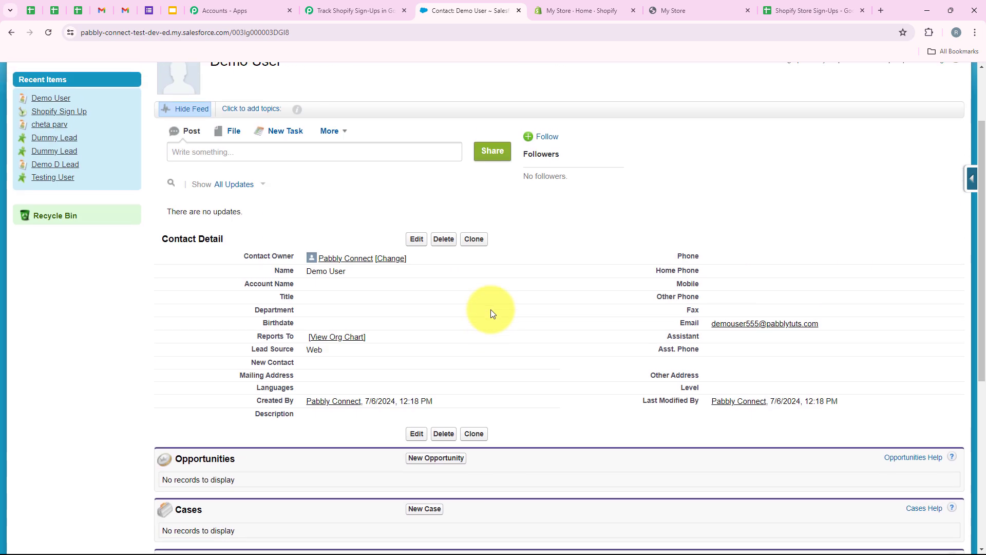
scroll(383, 367, "down", 8)
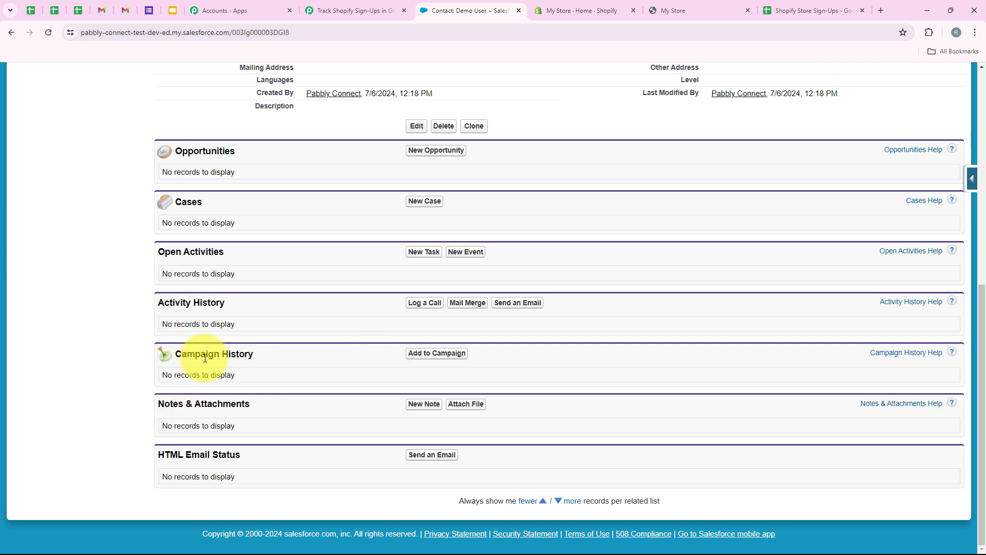
left_click(355, 10)
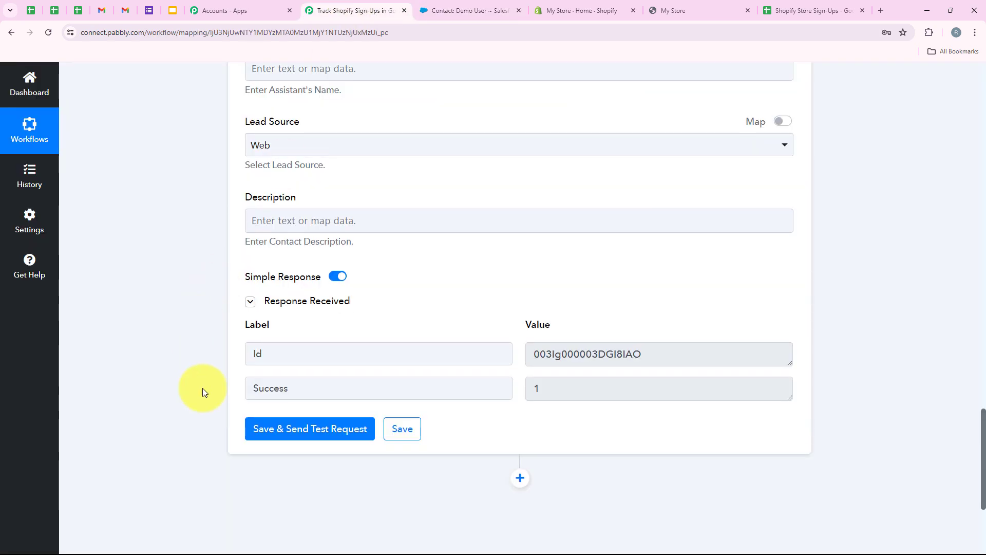
Step: Add a Salesforce step after Create Contact with the Add Contact to a Campaign action, then start connecting the account
scroll(202, 390, "down", 1)
left_click(520, 428)
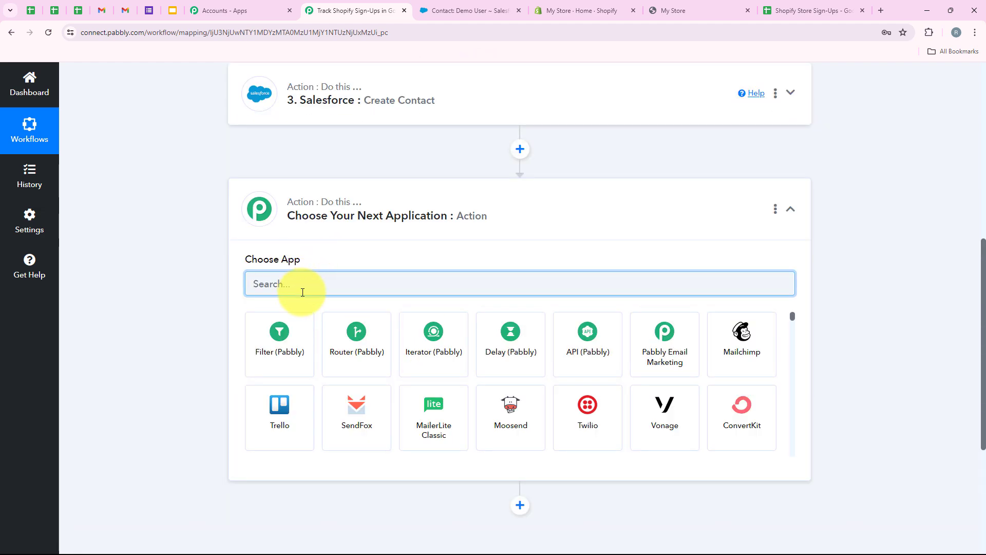
type("S")
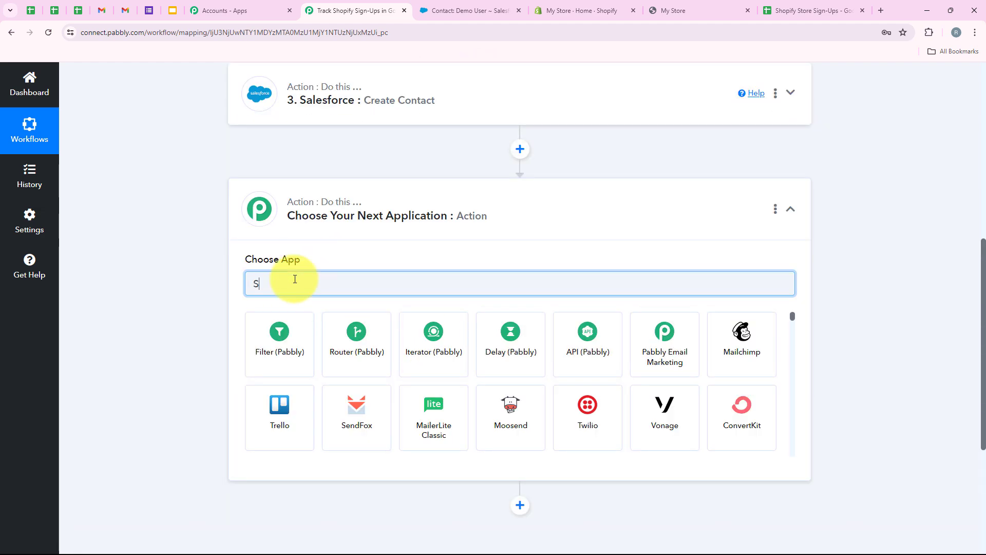
type("alesf")
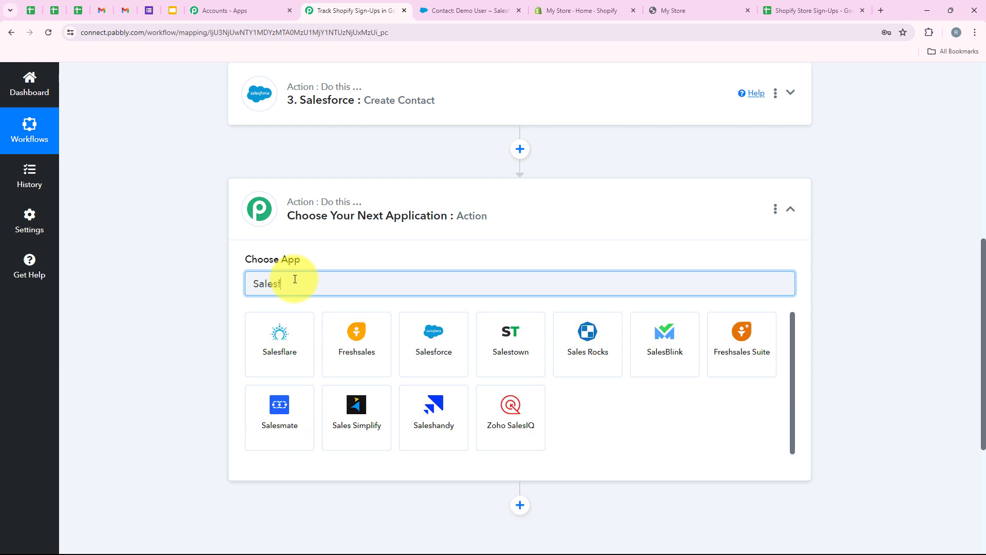
type("or")
left_click(248, 339)
left_click(249, 338)
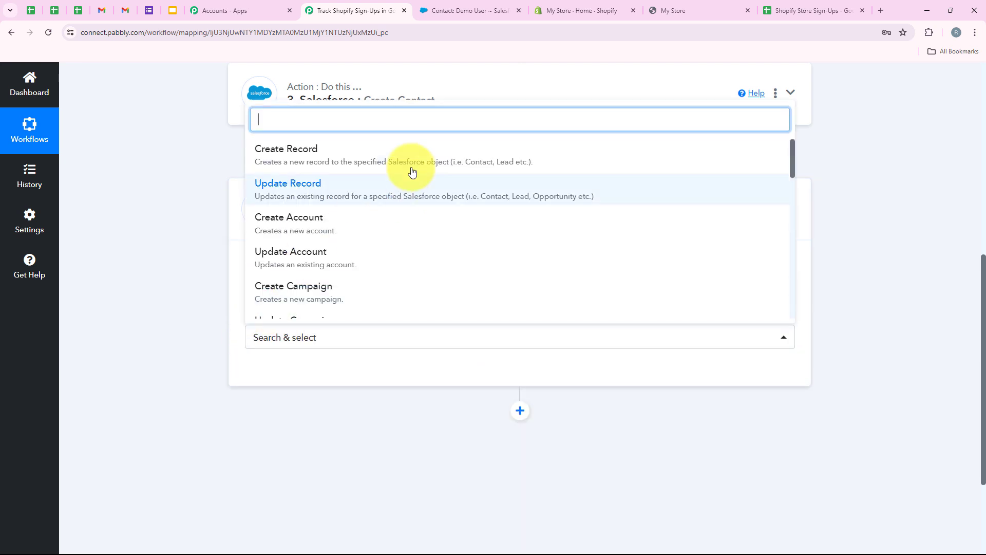
scroll(407, 177, "down", 8)
scroll(405, 193, "down", 4)
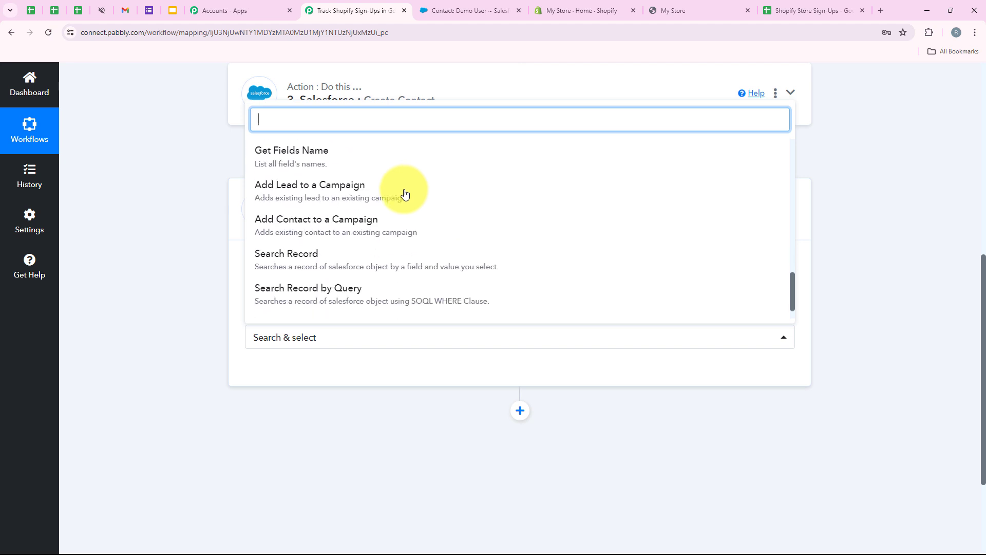
left_click(395, 228)
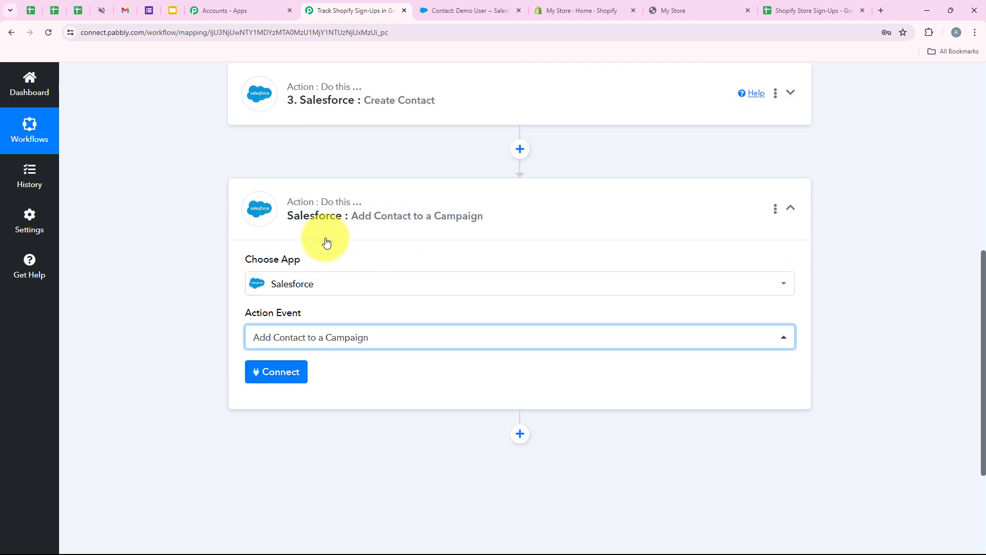
left_click(285, 373)
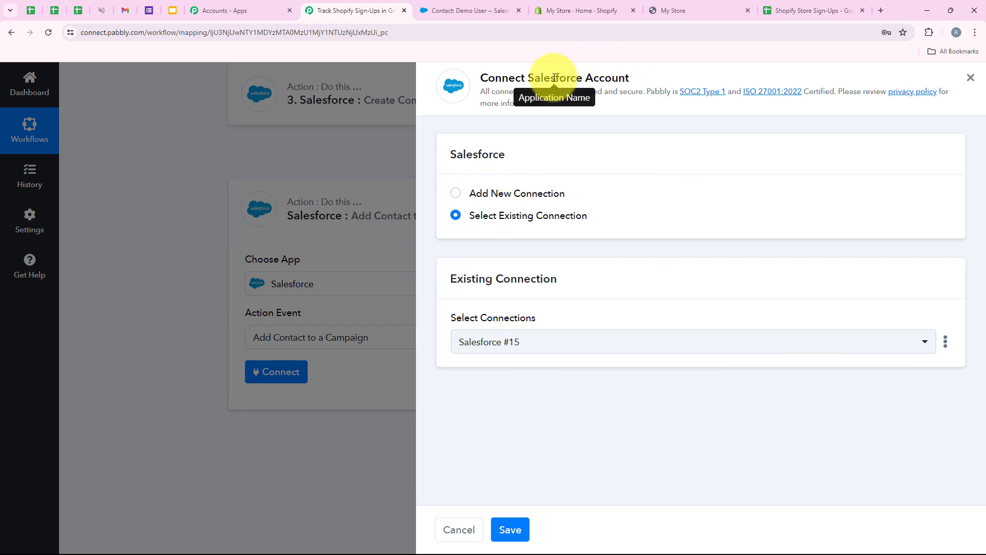
Step: Save the Salesforce #15 connection and choose Shopify Sign Up as the Campaign ID
left_click(516, 524)
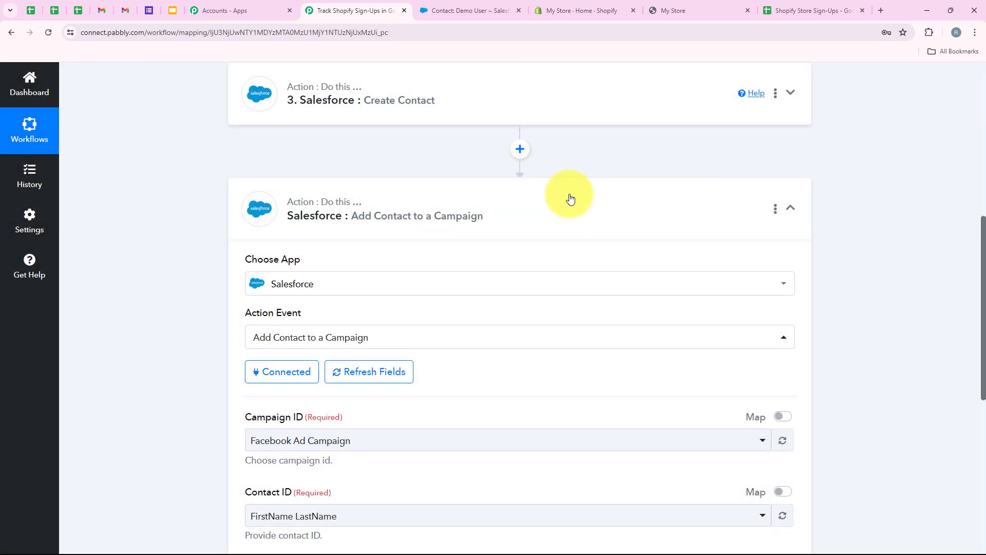
scroll(570, 199, "down", 3)
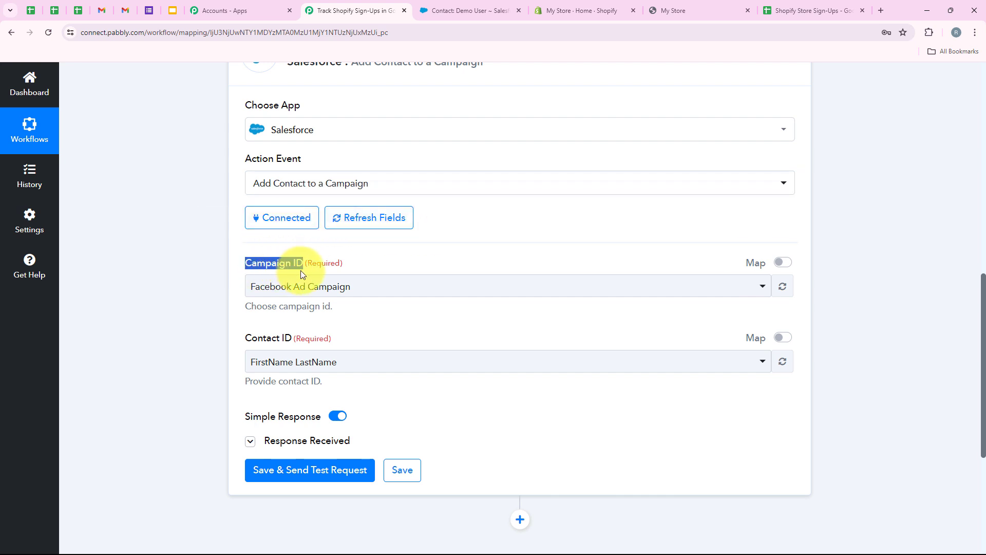
left_click(305, 288)
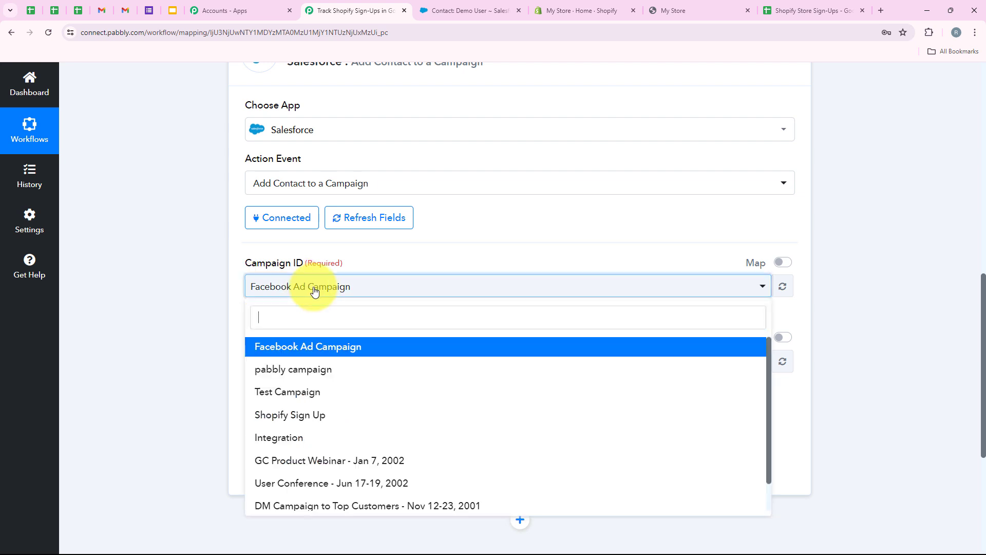
scroll(269, 395, "down", 1)
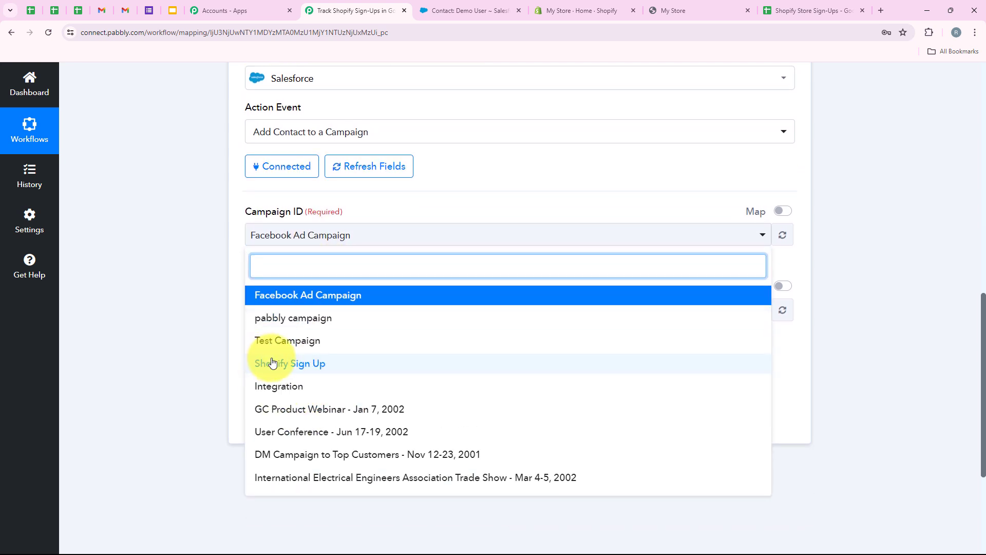
left_click(319, 363)
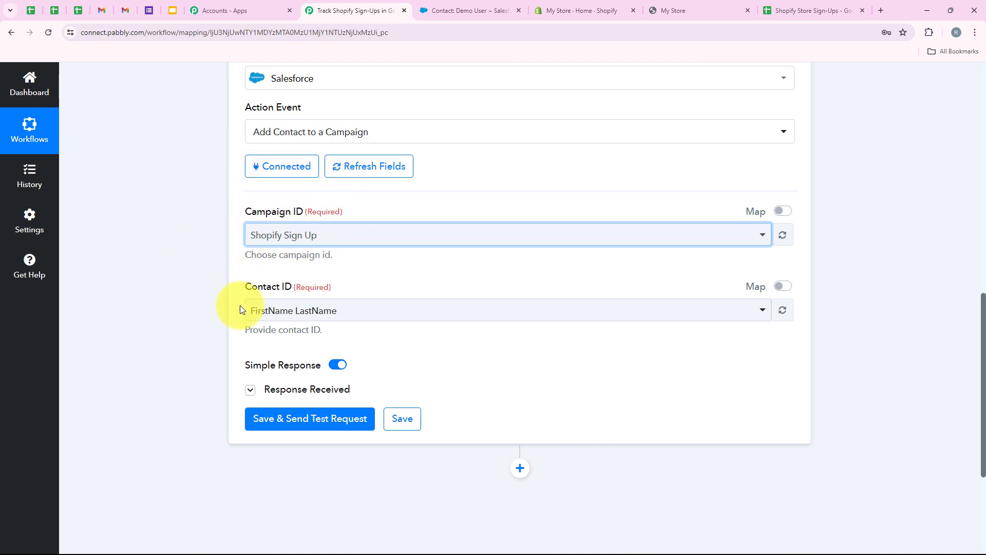
scroll(242, 310, "down", 1)
left_click_drag(242, 236, 288, 236)
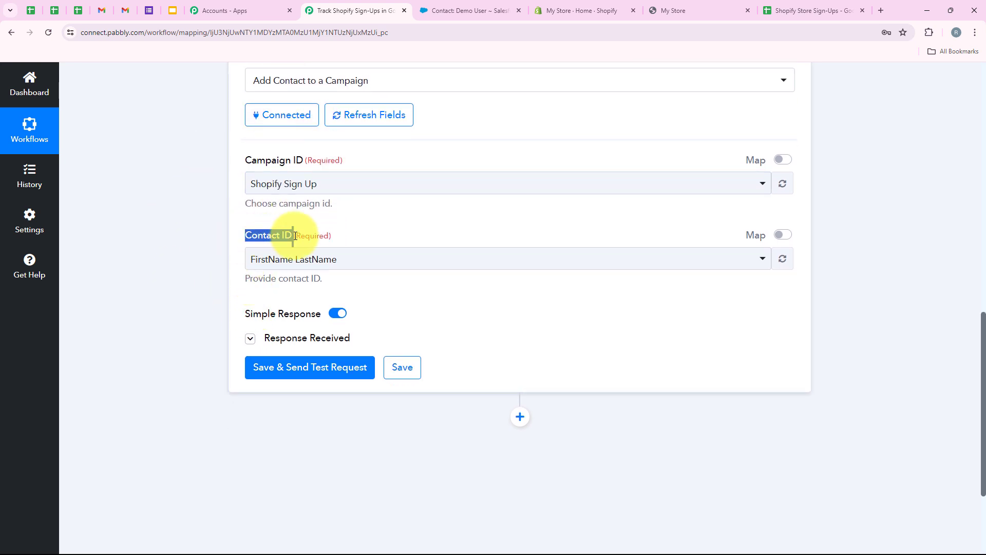
left_click(288, 237)
left_click(202, 279)
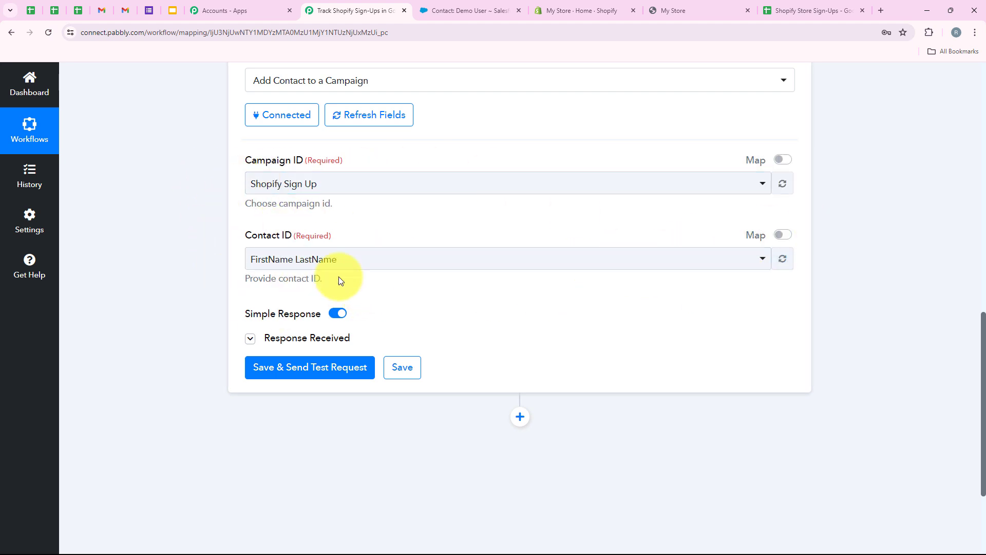
Step: Switch Contact ID to mapped data, delete the fixed value and insert '3. Id' from Create Contact
left_click(783, 237)
left_click_drag(388, 258, 254, 268)
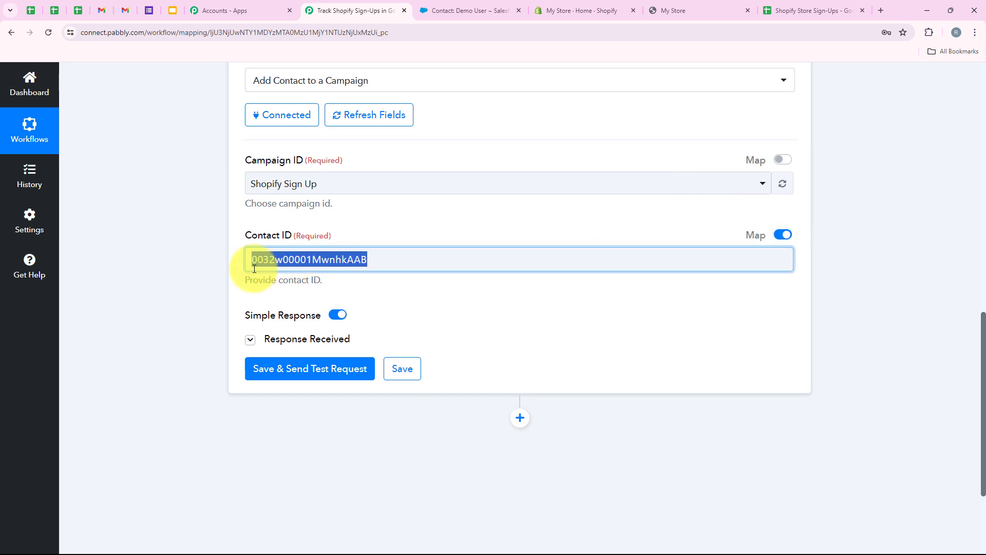
left_click(254, 268)
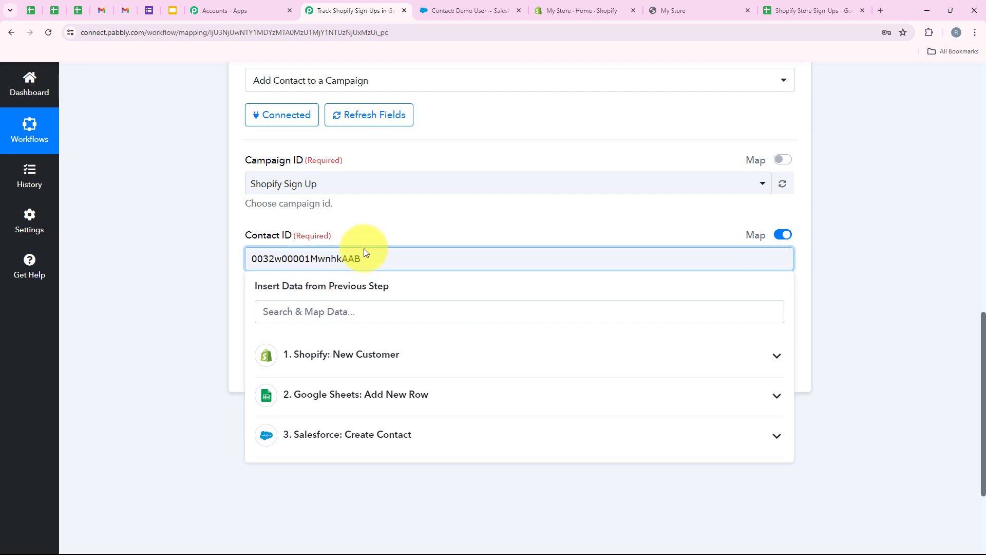
left_click_drag(364, 252, 146, 252)
key("BackSpace")
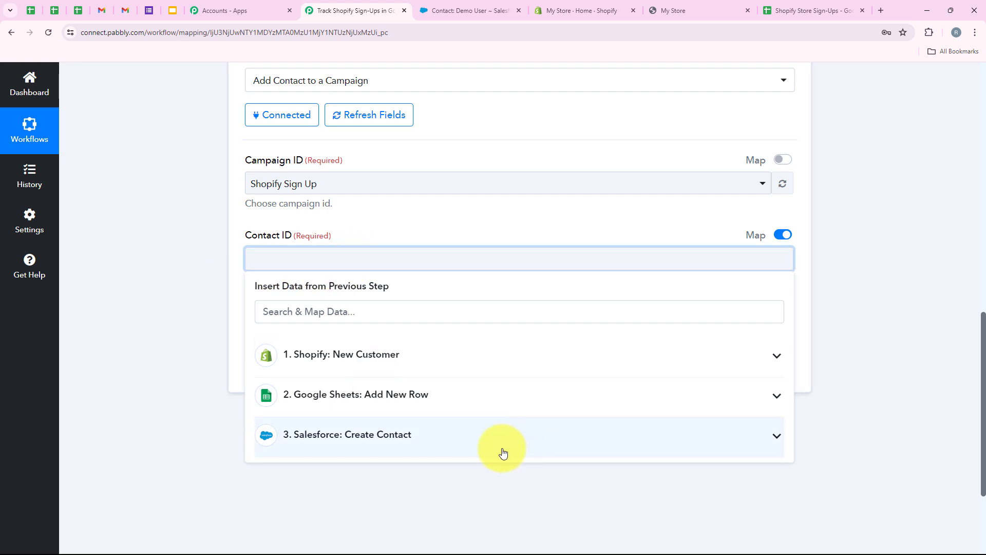
left_click(480, 439)
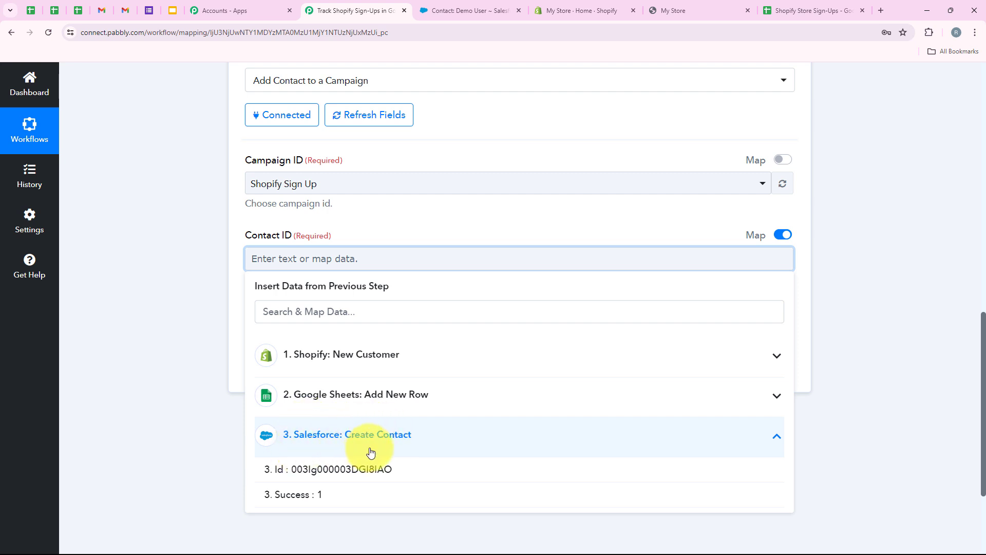
left_click(271, 469)
left_click(166, 262)
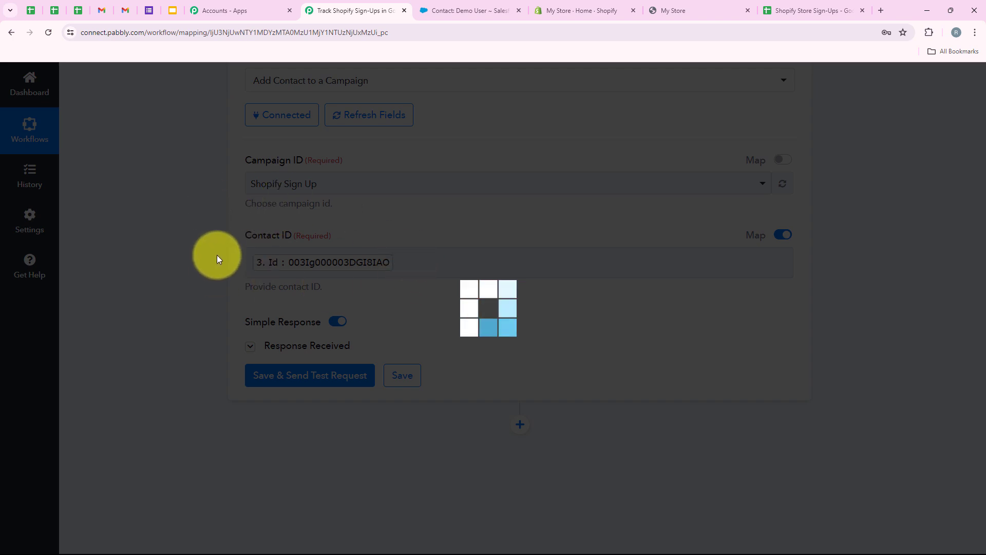
scroll(298, 231, "up", 6)
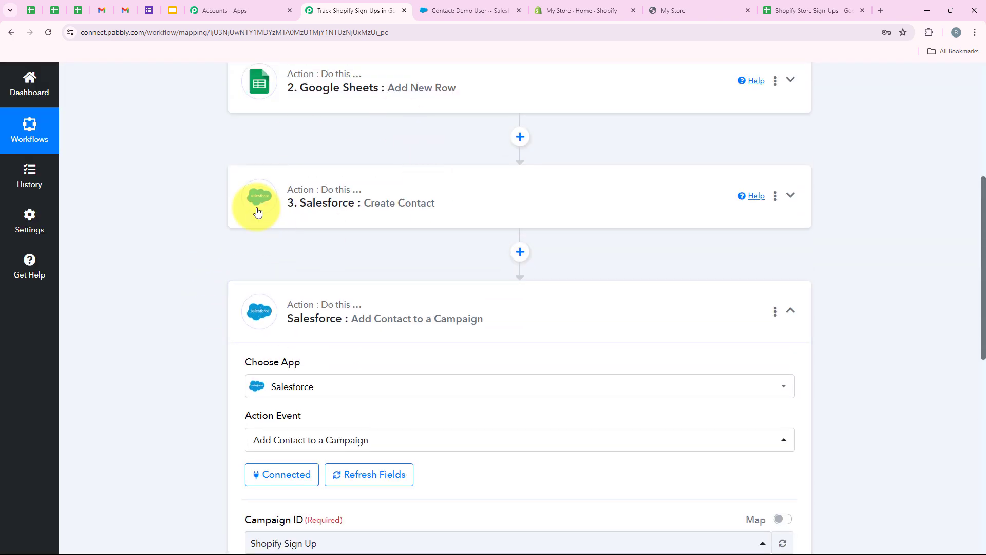
scroll(359, 221, "down", 7)
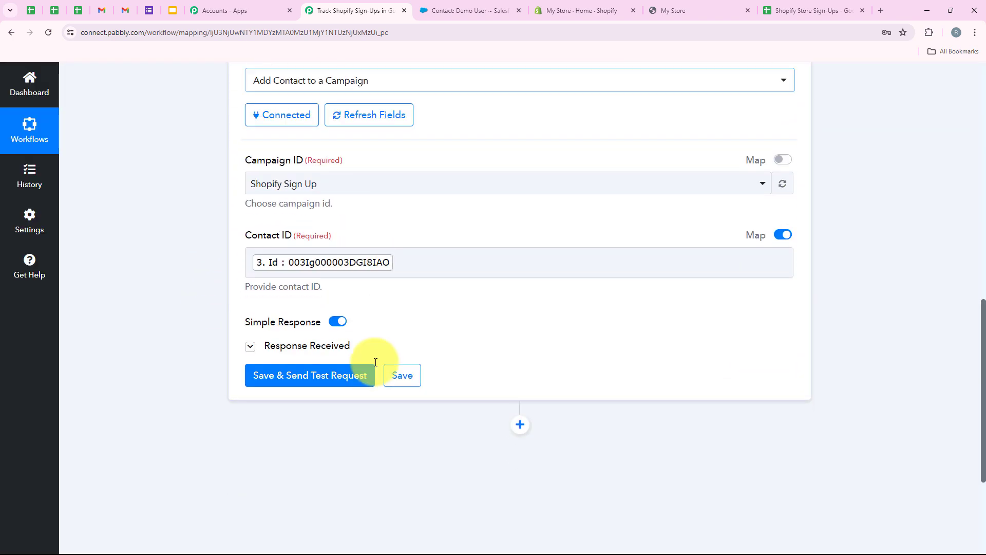
Step: Save the Add Contact to a Campaign step and send a successful test request
left_click(319, 376)
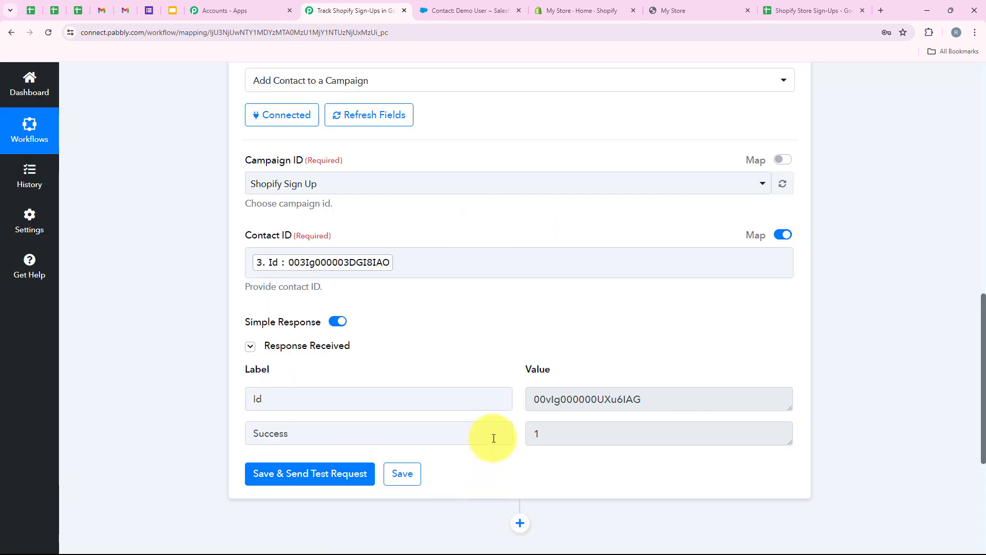
scroll(488, 405, "up", 1)
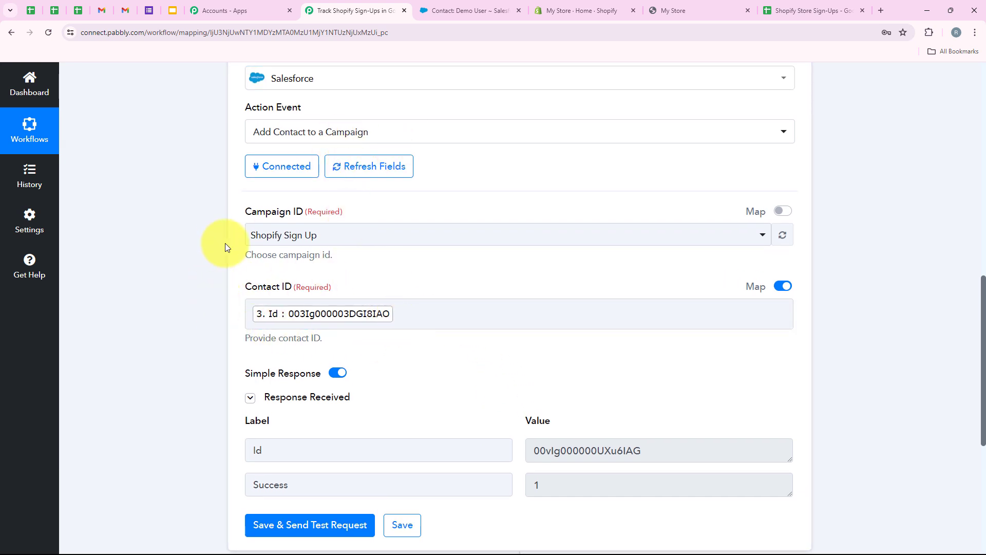
scroll(427, 237, "down", 2)
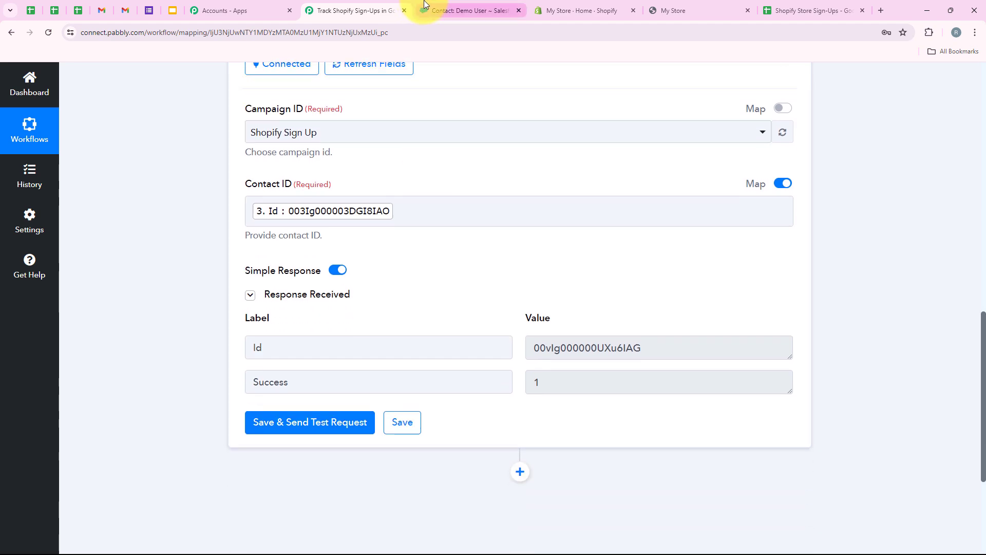
Step: Confirm in Salesforce Campaign History that the contact joined Shopify Sign Up, then open the storefront
left_click(434, 11)
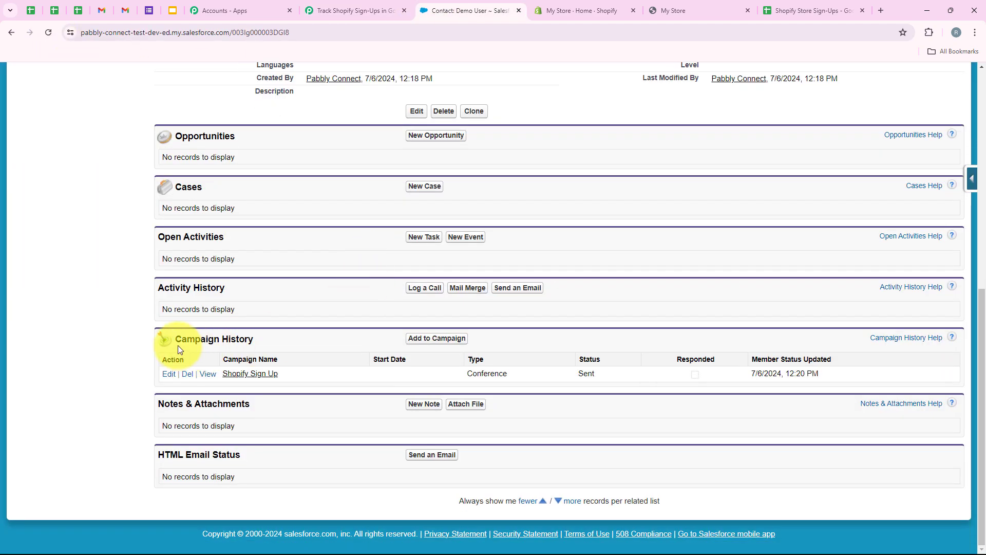
scroll(178, 345, "up", 6)
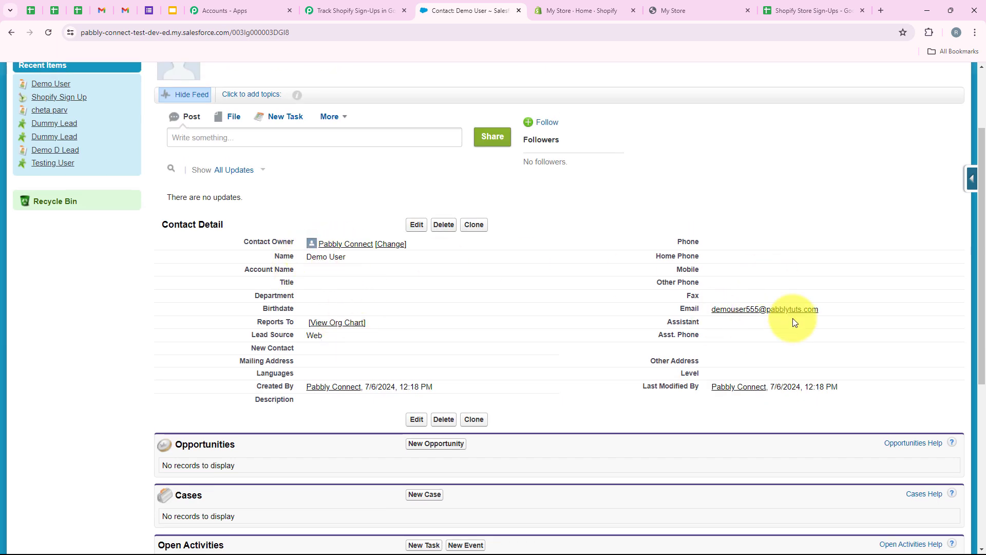
left_click(360, 11)
scroll(176, 257, "up", 10)
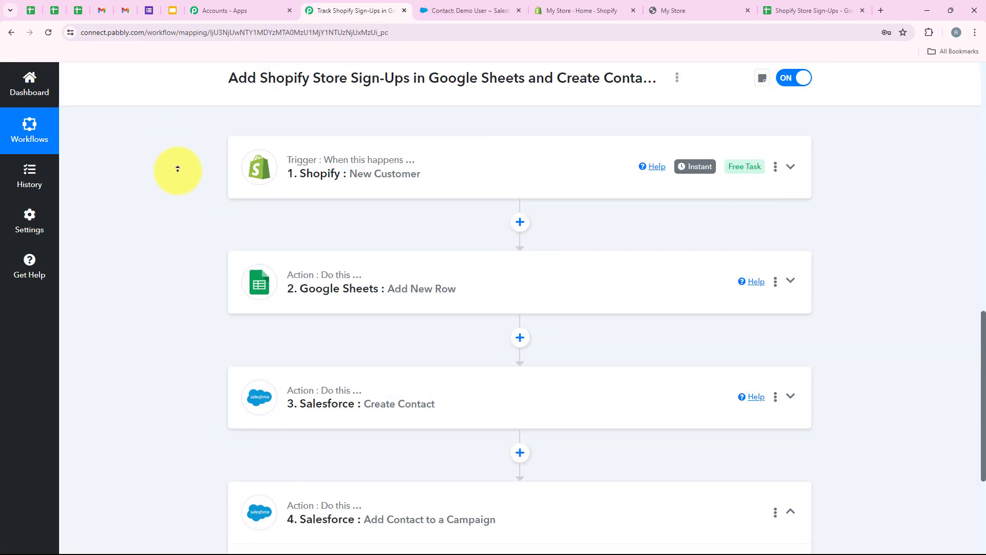
scroll(432, 445, "down", 4)
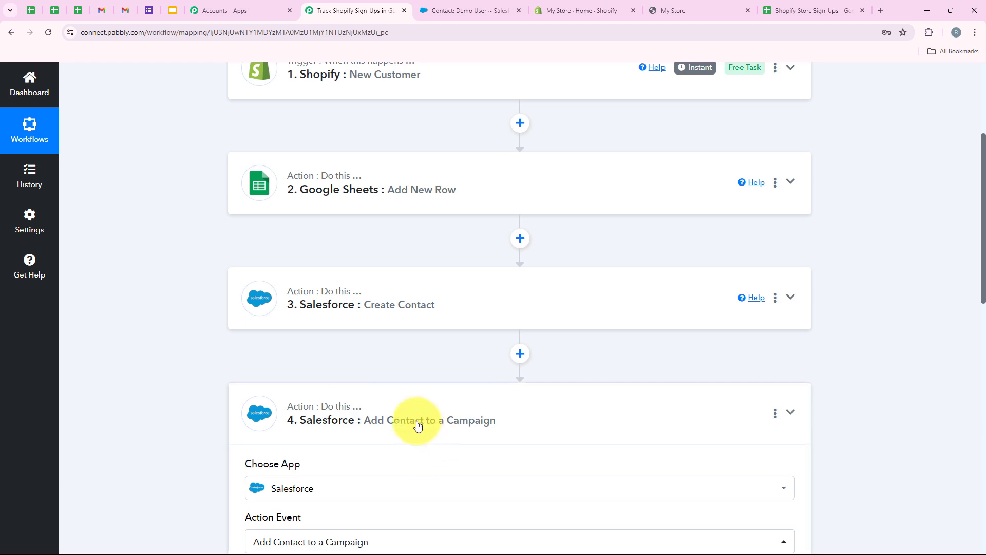
scroll(349, 407, "up", 3)
scroll(348, 407, "up", 1)
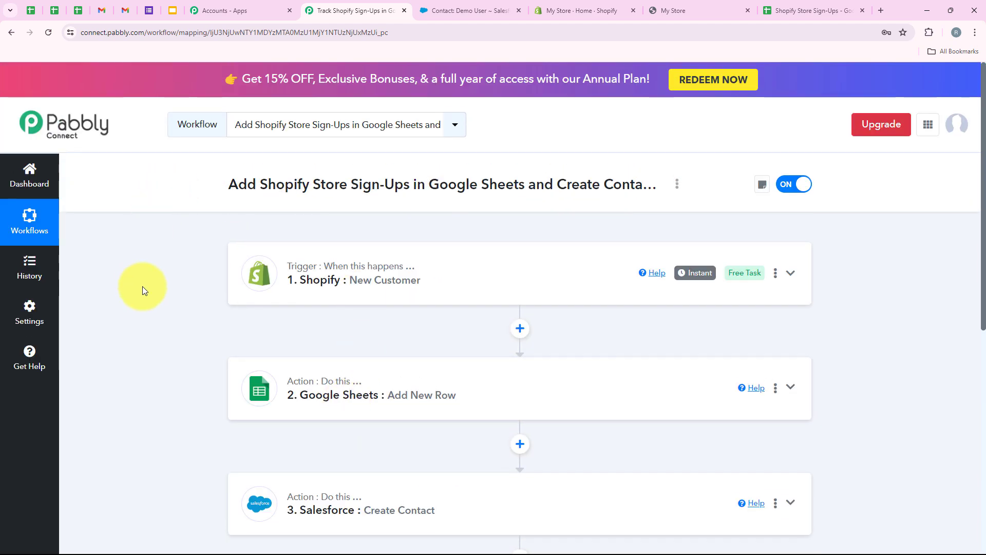
left_click(699, 10)
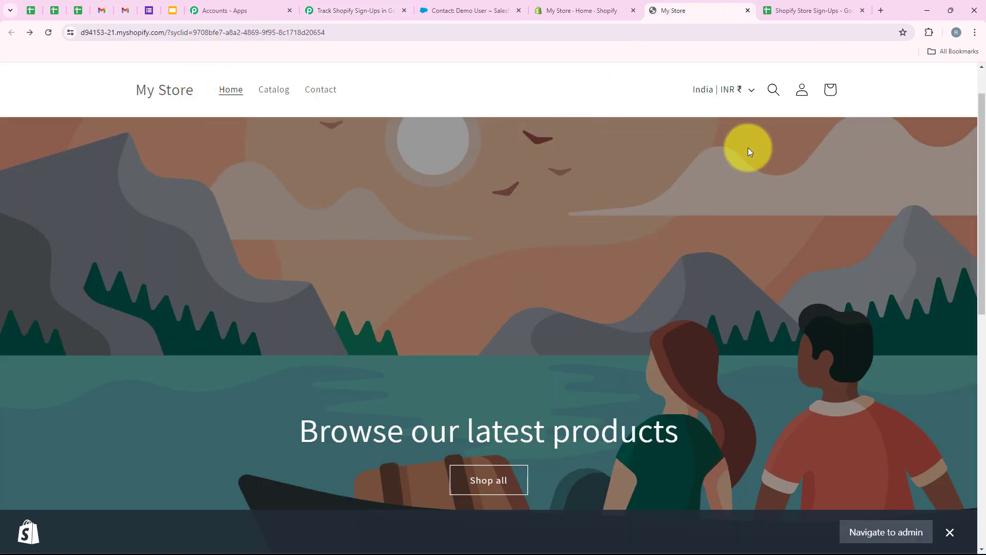
Step: Register a new storefront customer with autofilled test details, a unique email and a password
left_click(802, 91)
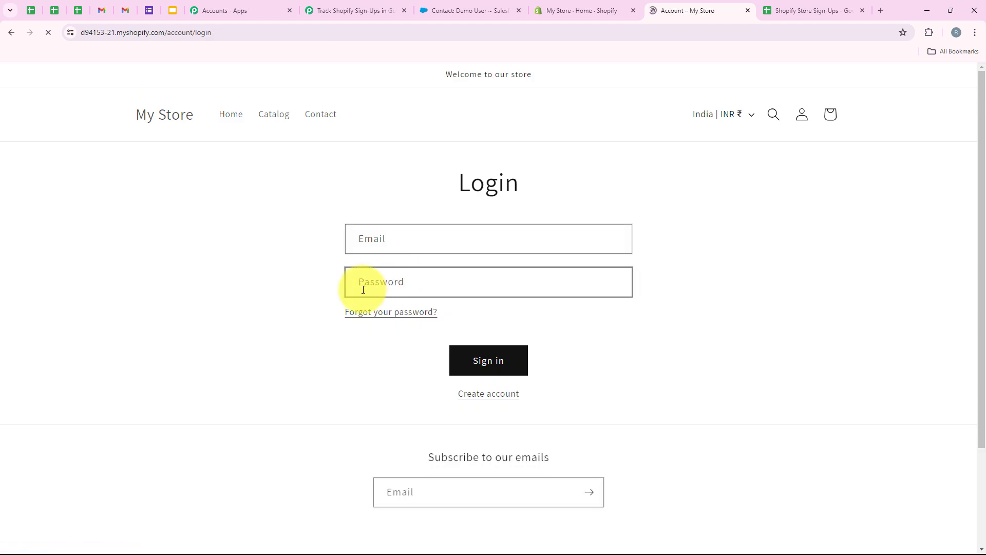
left_click(489, 393)
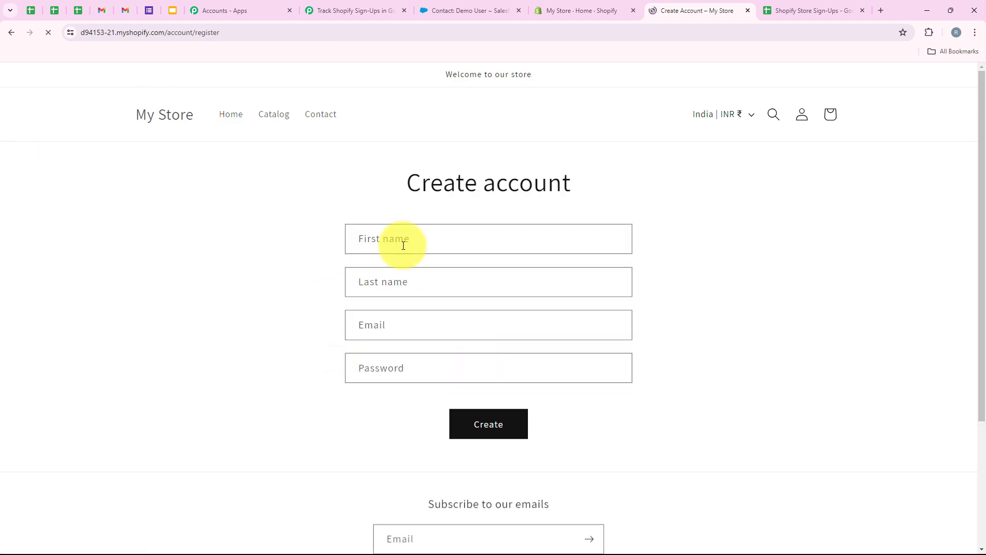
left_click(403, 246)
left_click(442, 298)
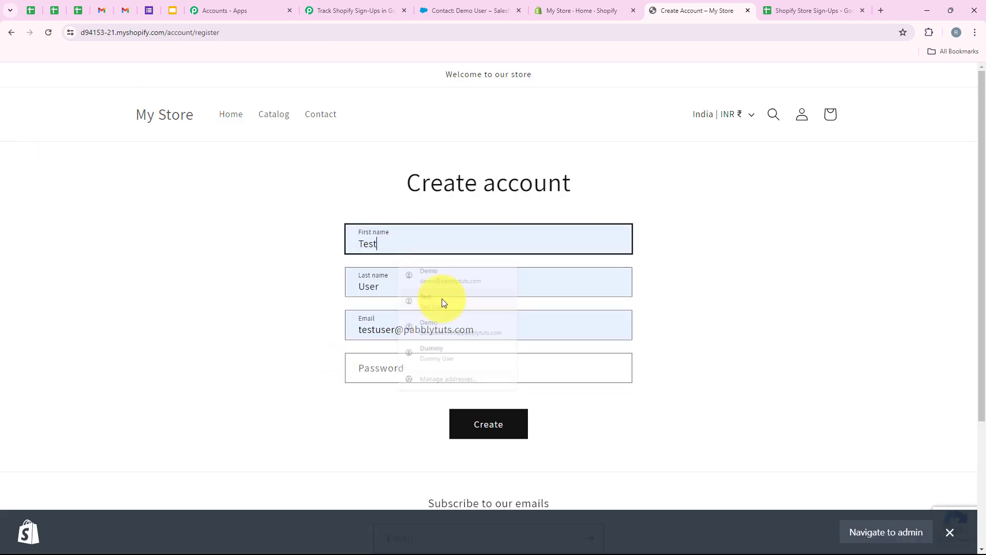
left_click(396, 333)
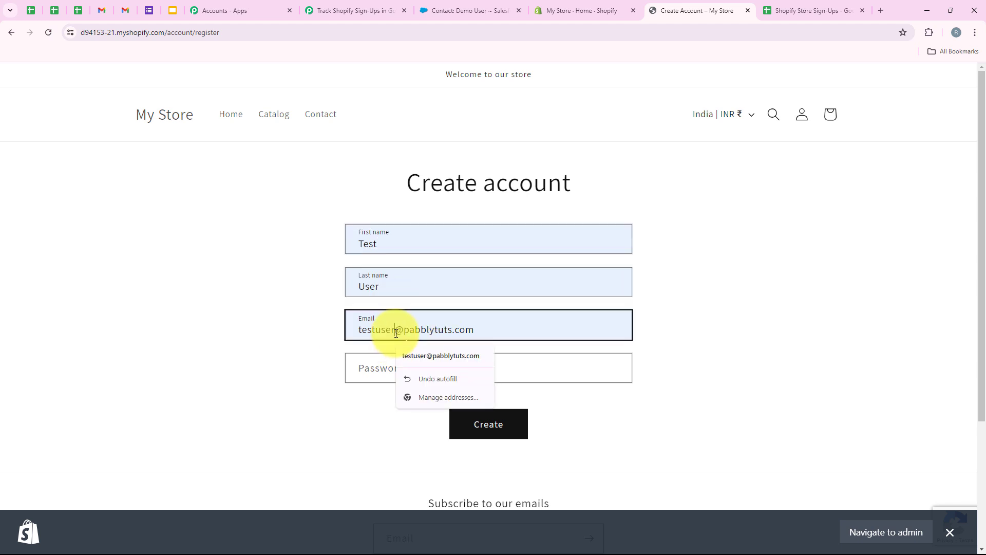
type("555")
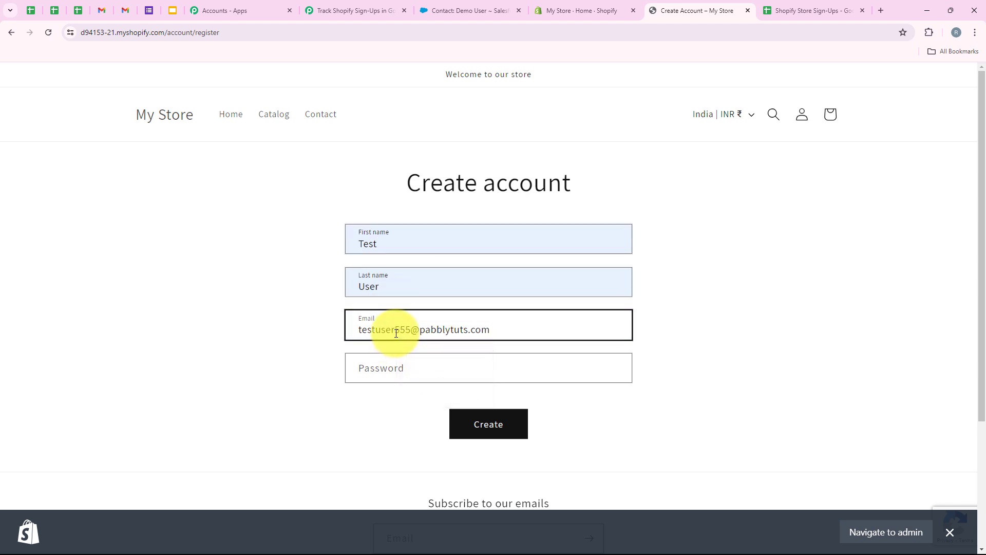
left_click(440, 368)
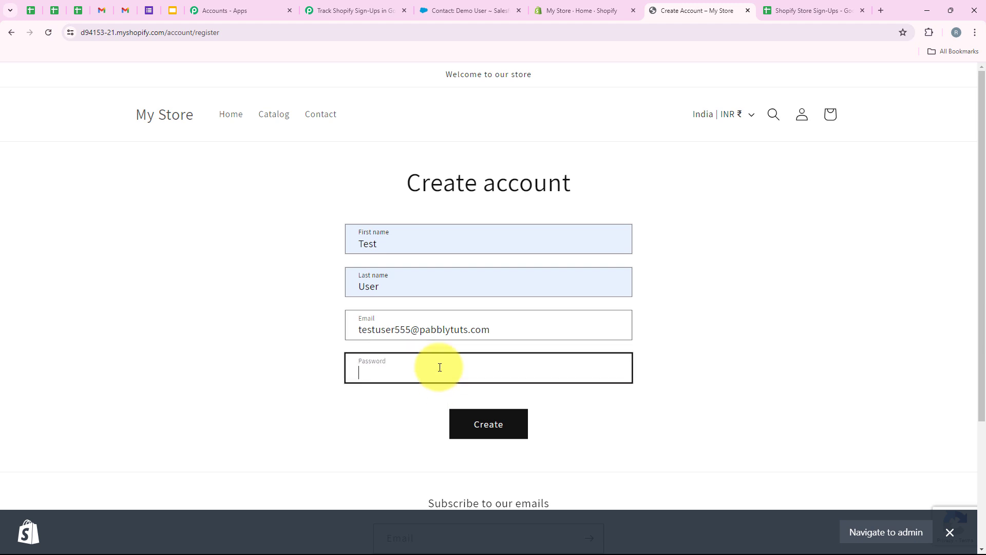
type("****")
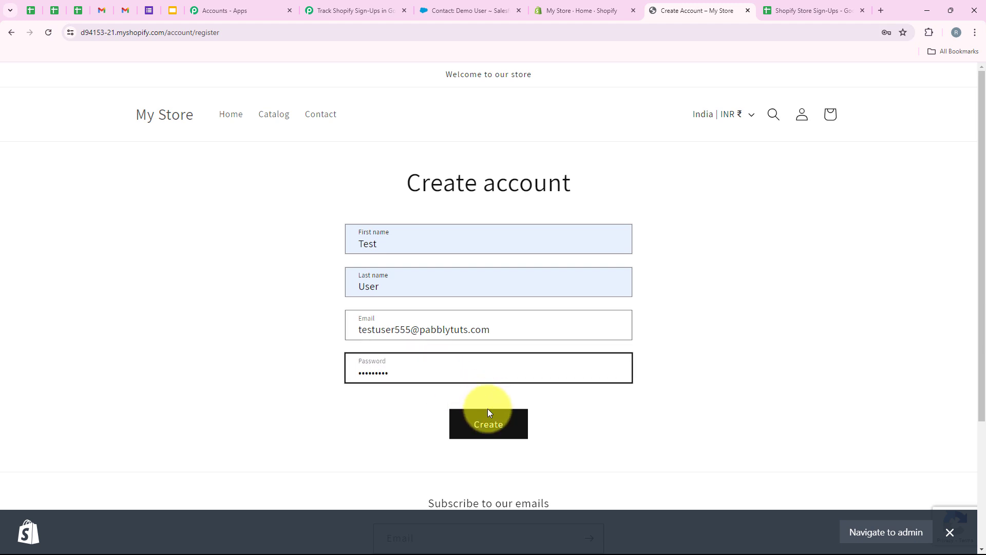
left_click(488, 426)
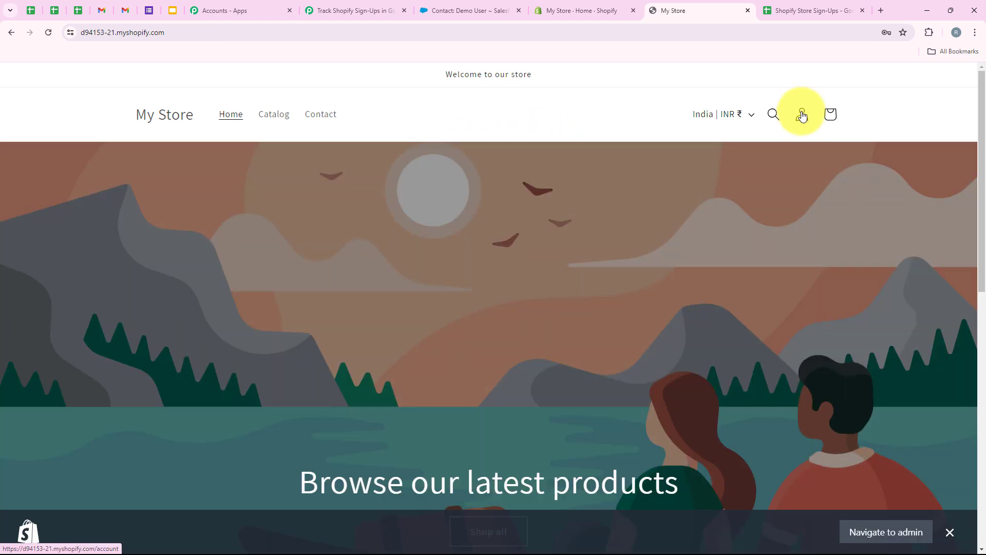
Step: View the new customer's Account page showing no orders and country India
left_click(802, 114)
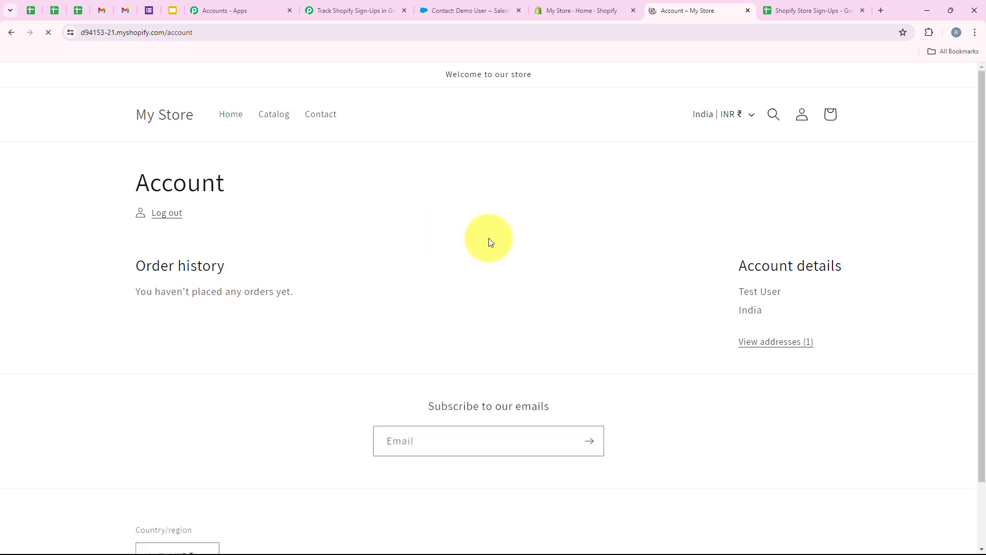
scroll(235, 241, "down", 1)
scroll(237, 262, "up", 1)
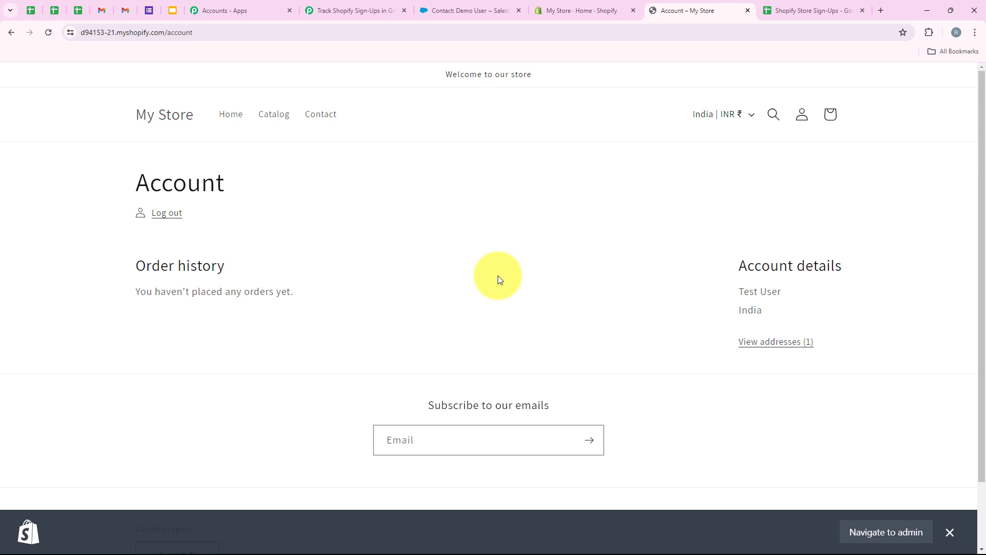
Step: Verify the Test User sign-up appears as row 4 in the sheet, then go to the Demo User contact
left_click(773, 4)
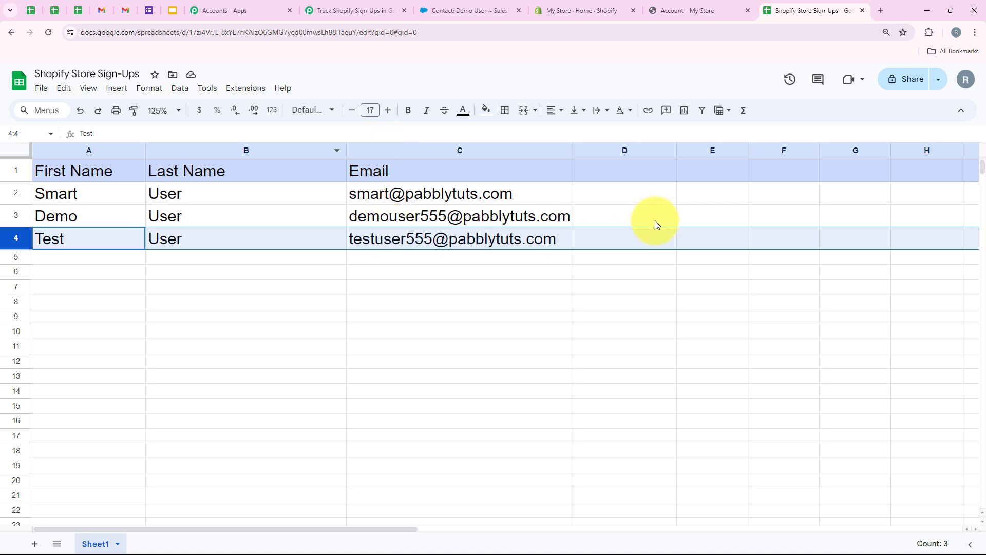
left_click(333, 262)
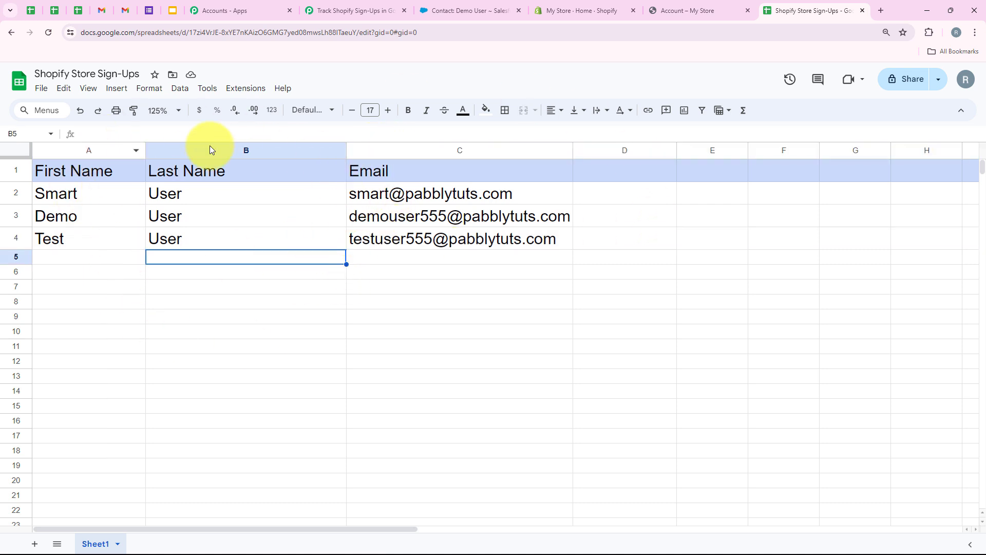
left_click(447, 6)
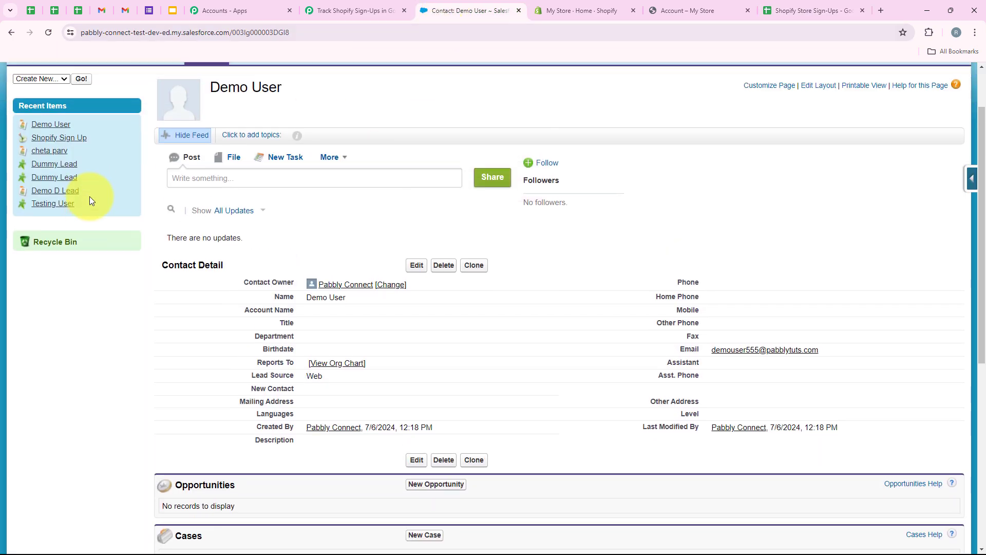
Step: Reload Salesforce, open the Test User contact and confirm it's in the Shopify Sign Up campaign
left_click(49, 33)
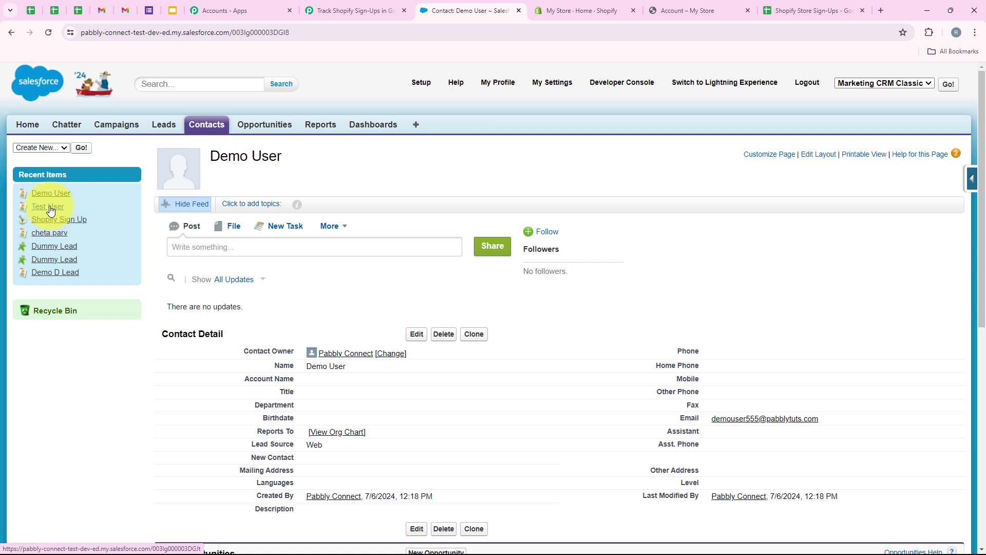
left_click(49, 207)
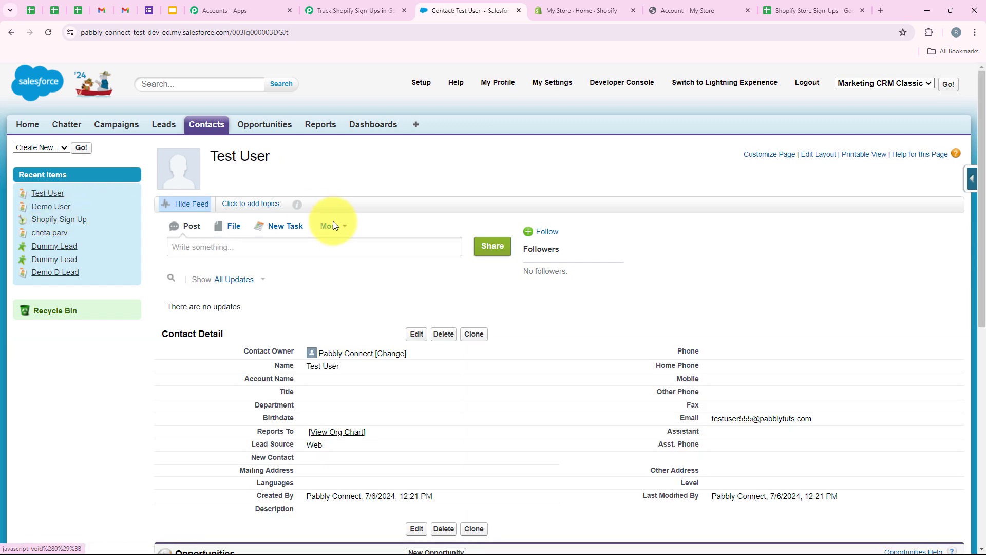
scroll(291, 296, "down", 1)
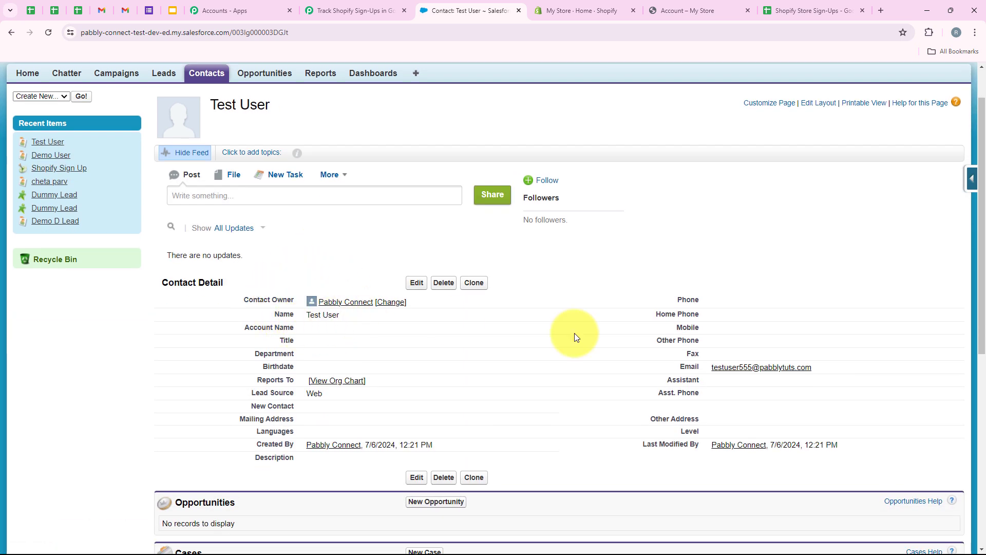
scroll(447, 283, "down", 7)
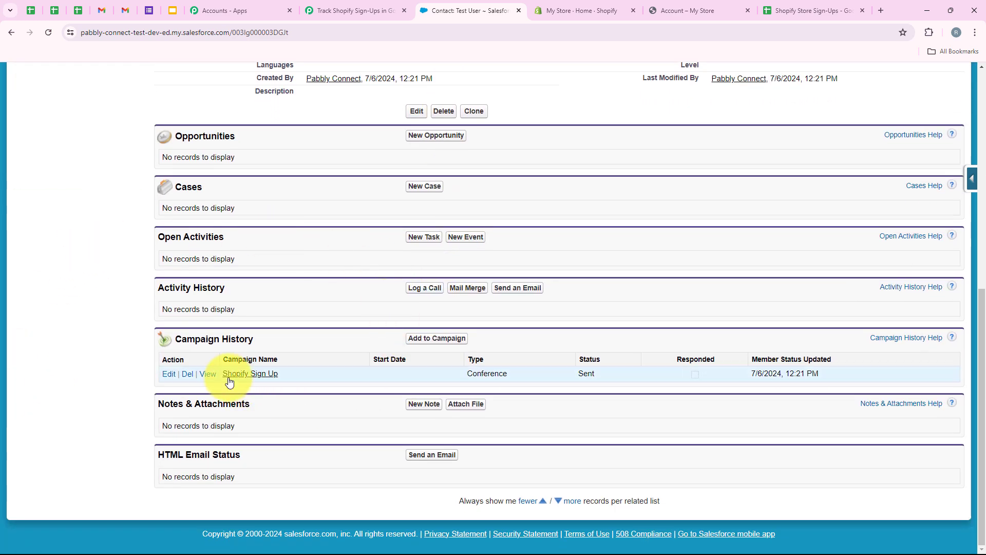
scroll(328, 325, "up", 5)
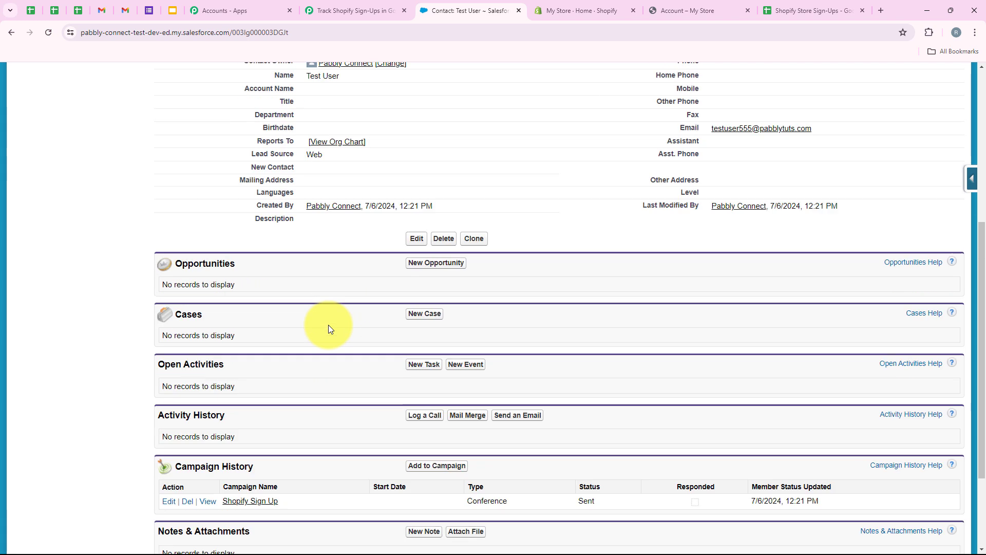
left_click(354, 11)
Step: Scroll through the four workflow steps, from Shopify New Customer to Add Contact to a Campaign
scroll(182, 320, "down", 3)
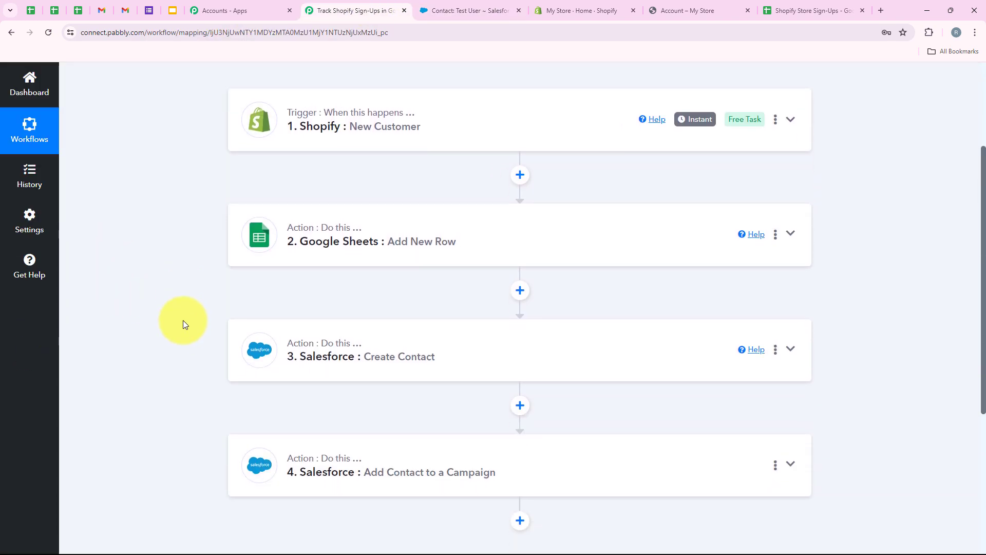
scroll(183, 319, "up", 3)
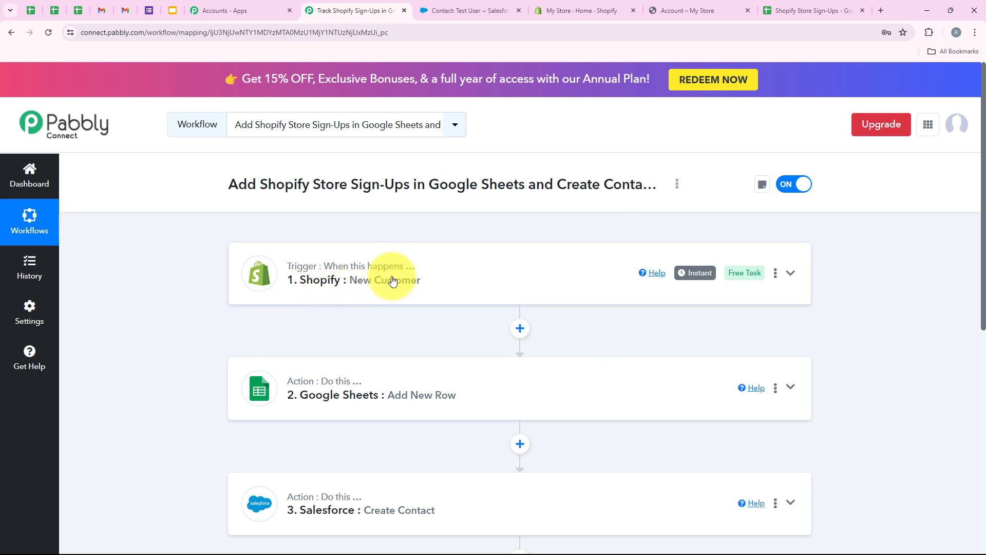
scroll(411, 290, "down", 2)
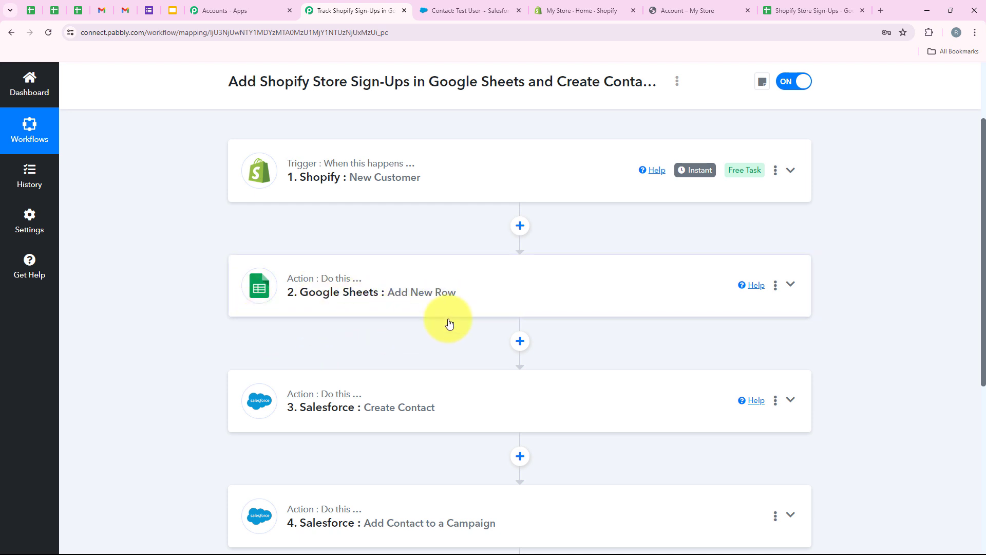
scroll(449, 323, "down", 1)
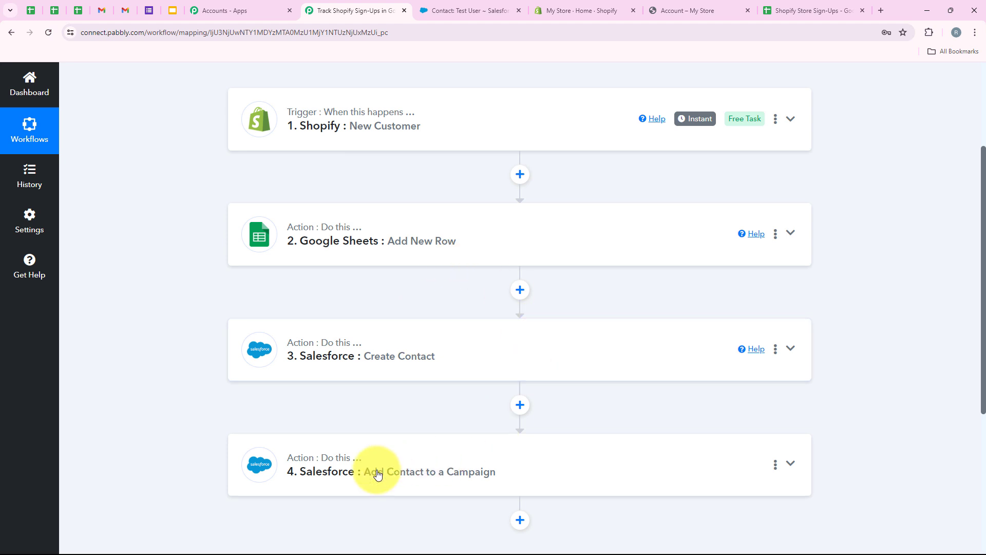
scroll(429, 395, "up", 3)
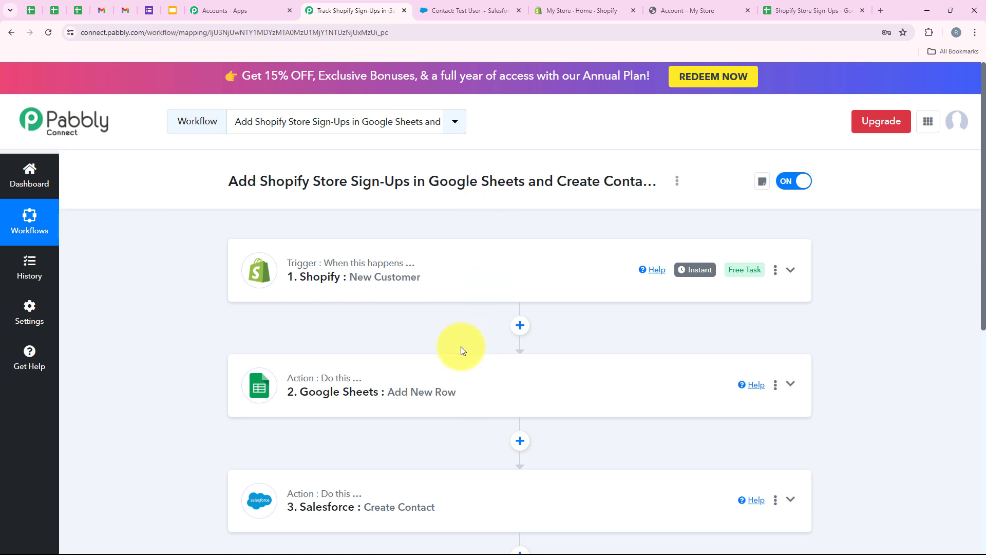
scroll(462, 351, "down", 2)
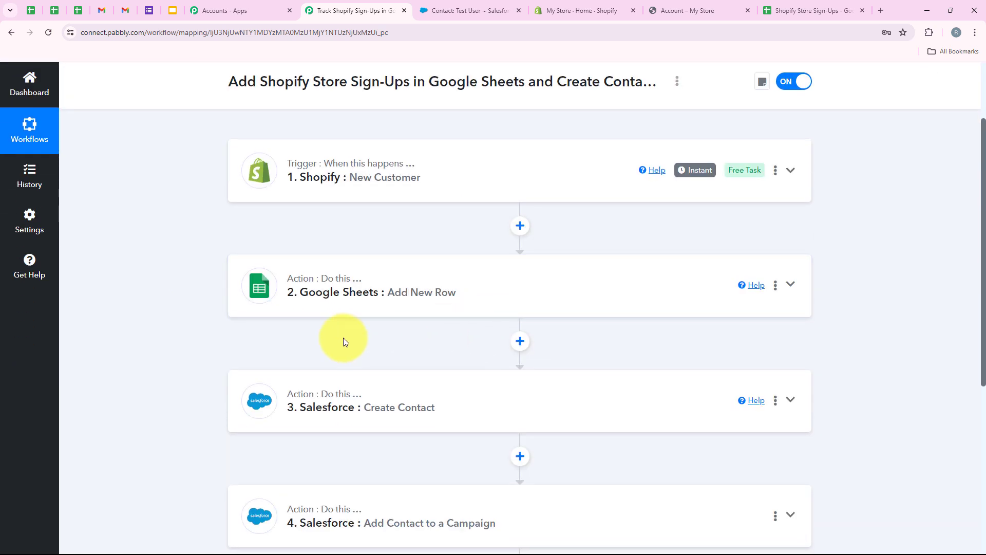
scroll(487, 349, "down", 1)
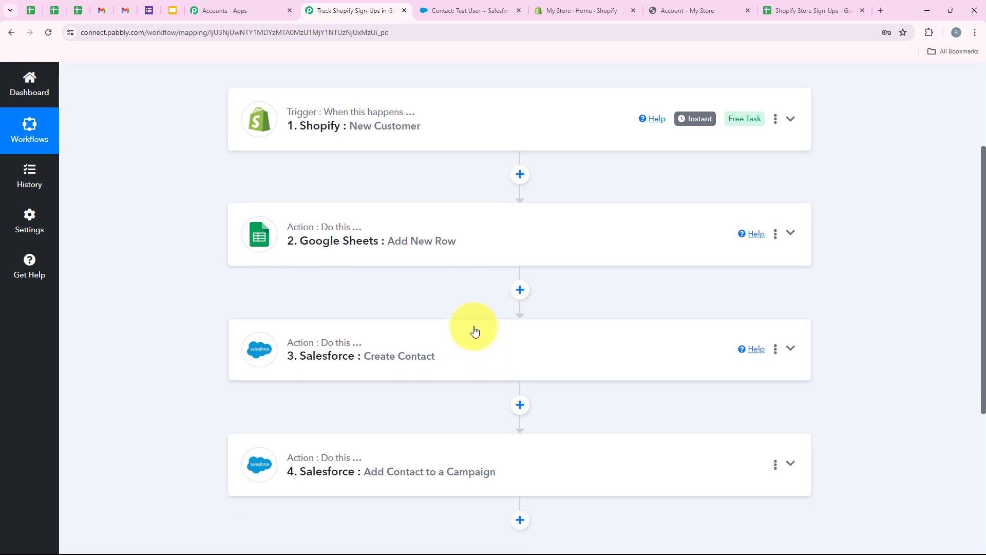
scroll(471, 353, "down", 1)
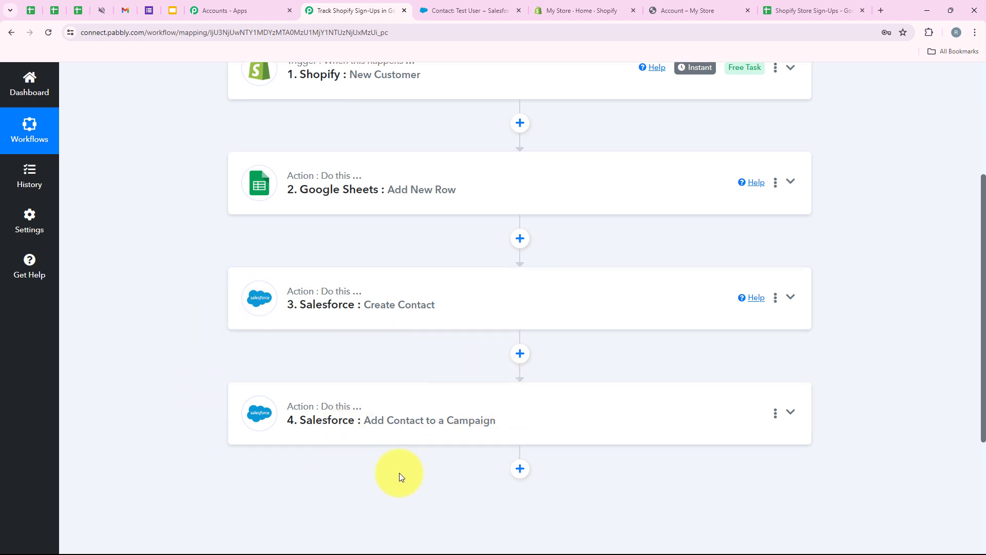
scroll(443, 471, "up", 4)
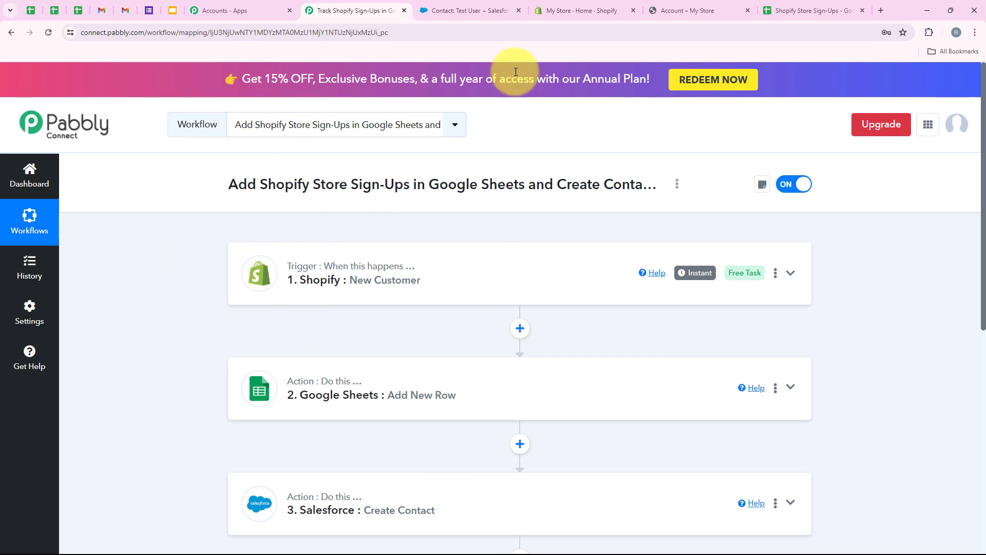
left_click(464, 10)
scroll(332, 256, "up", 4)
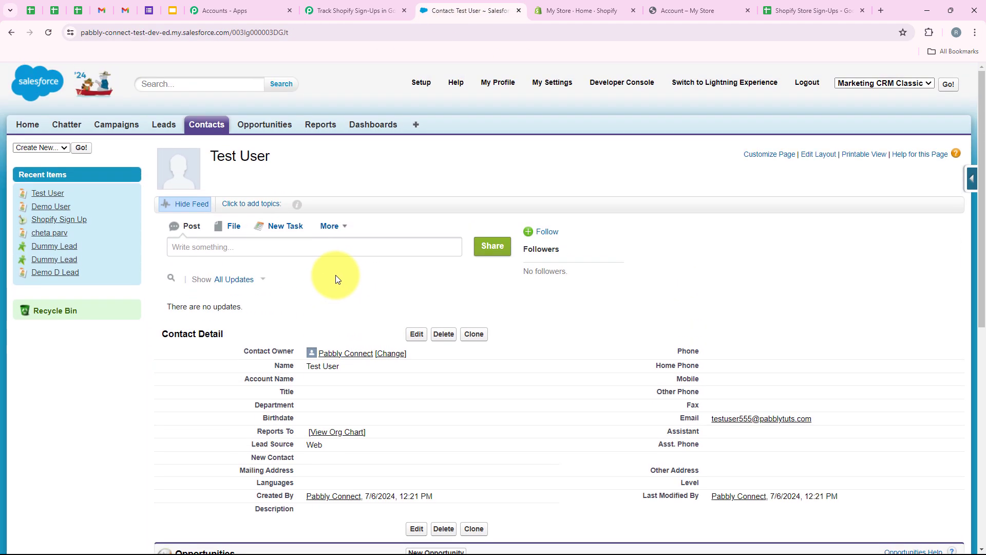
Step: Confirm both Test User and Demo User list the Shopify Sign Up campaign in Campaign History
scroll(335, 276, "down", 8)
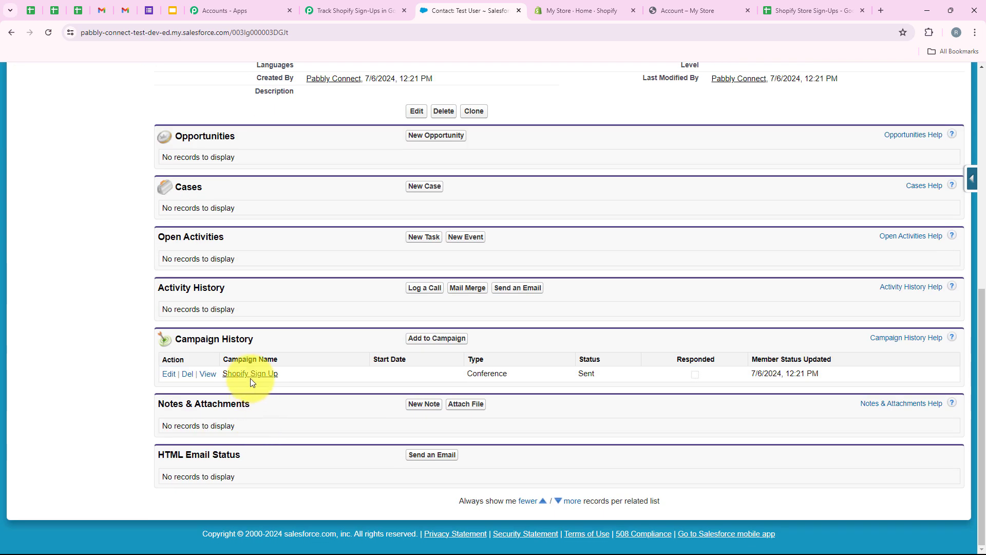
scroll(320, 379, "up", 8)
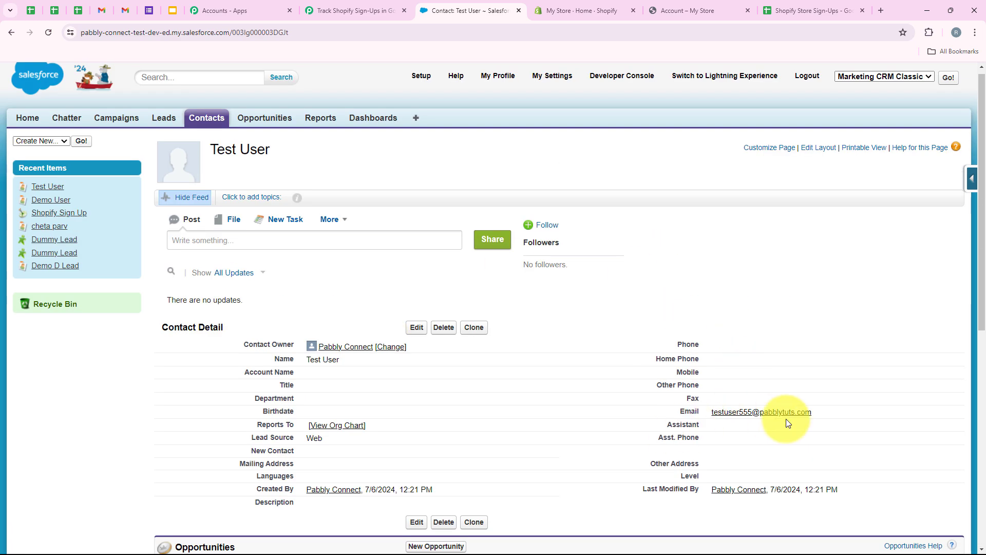
left_click(30, 198)
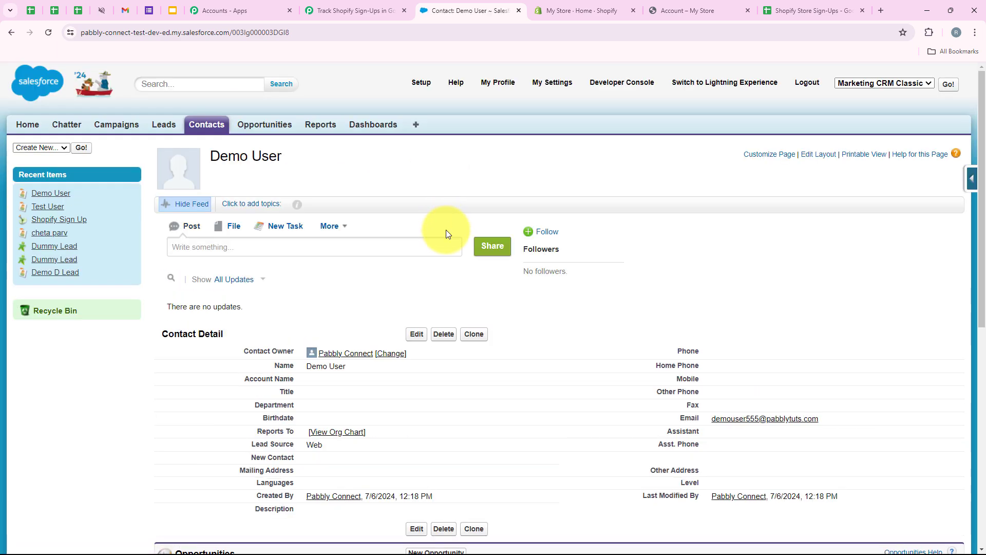
scroll(417, 258, "down", 8)
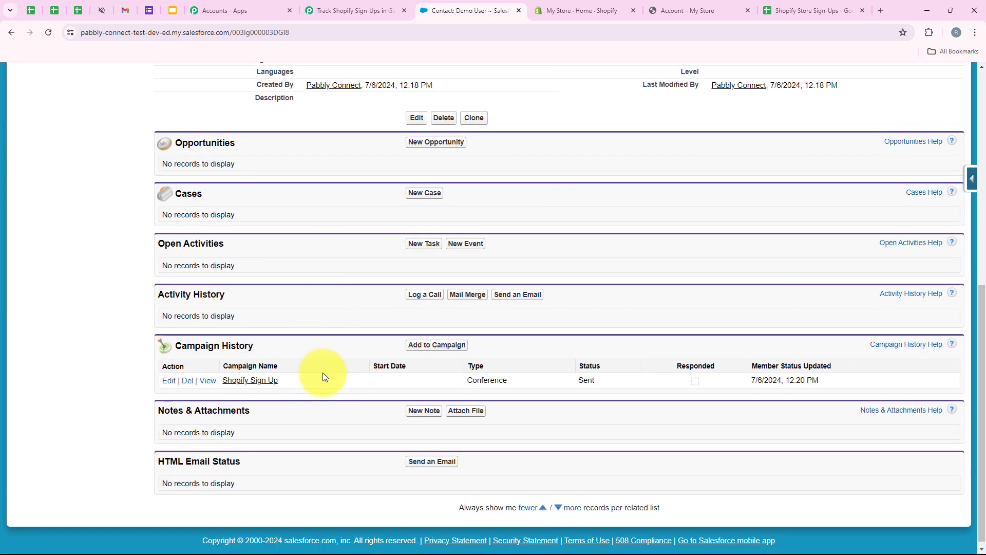
scroll(334, 366, "up", 10)
left_click(354, 11)
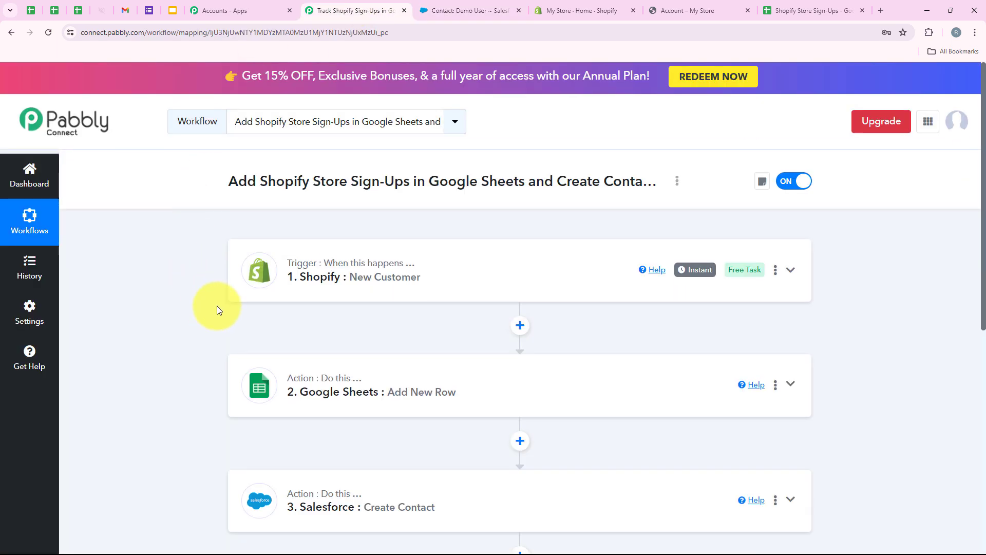
scroll(215, 307, "down", 3)
scroll(214, 302, "up", 3)
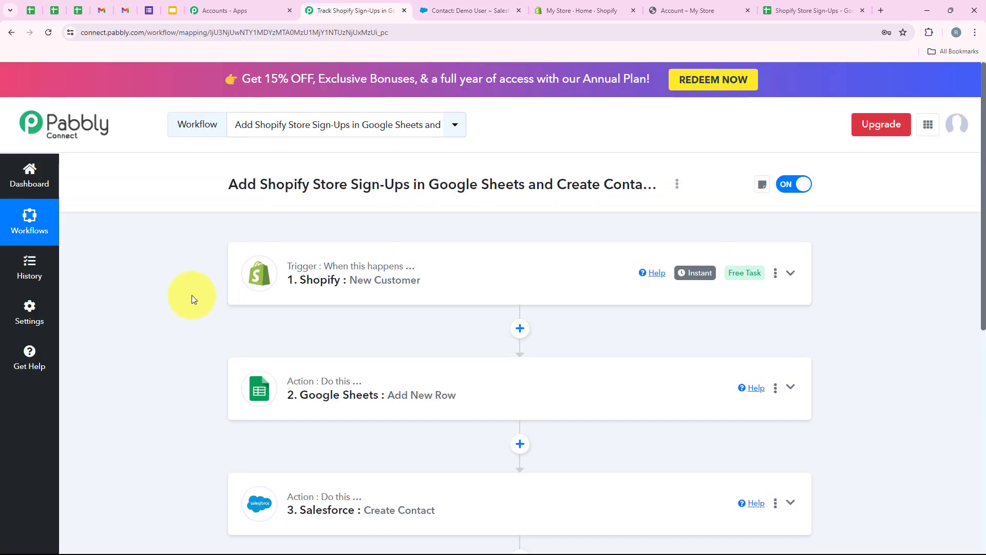